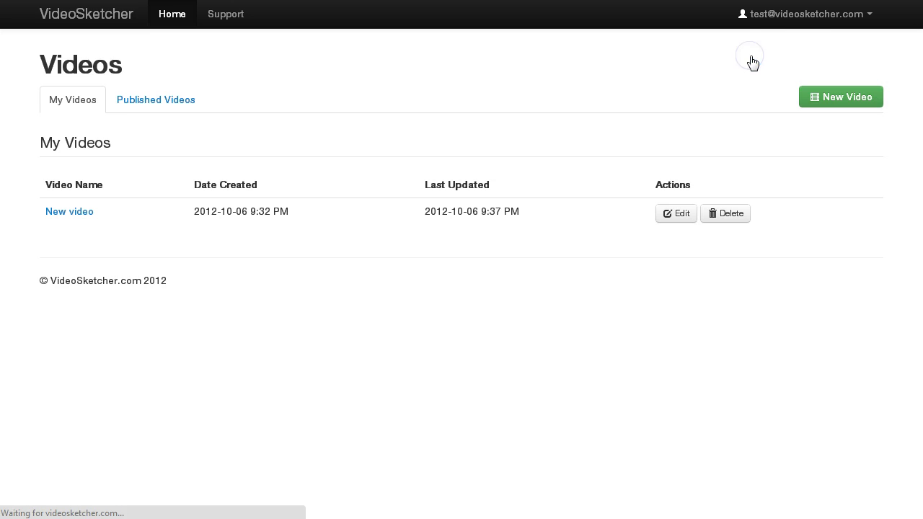
# Open the New video project in the builder, showing its Watermark settings (Arial, size 60, #ffffff).
pyautogui.click(804, 15)
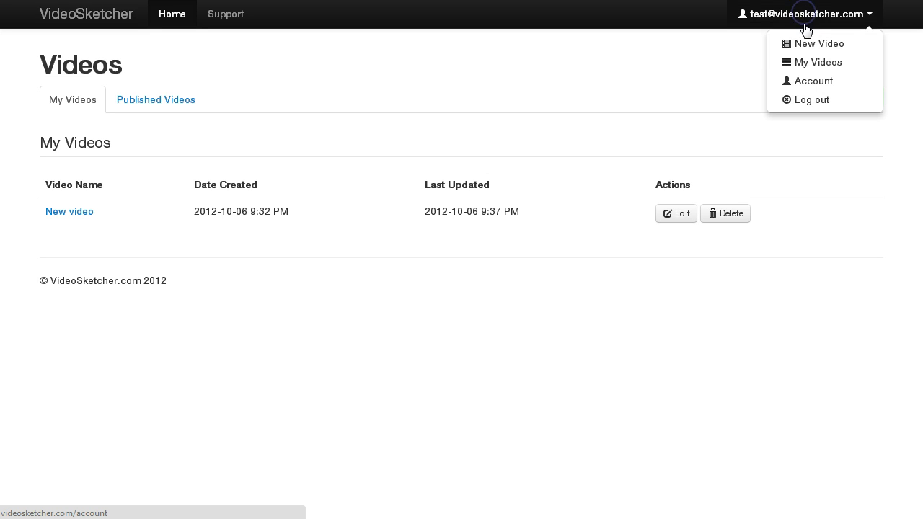
pyautogui.click(707, 82)
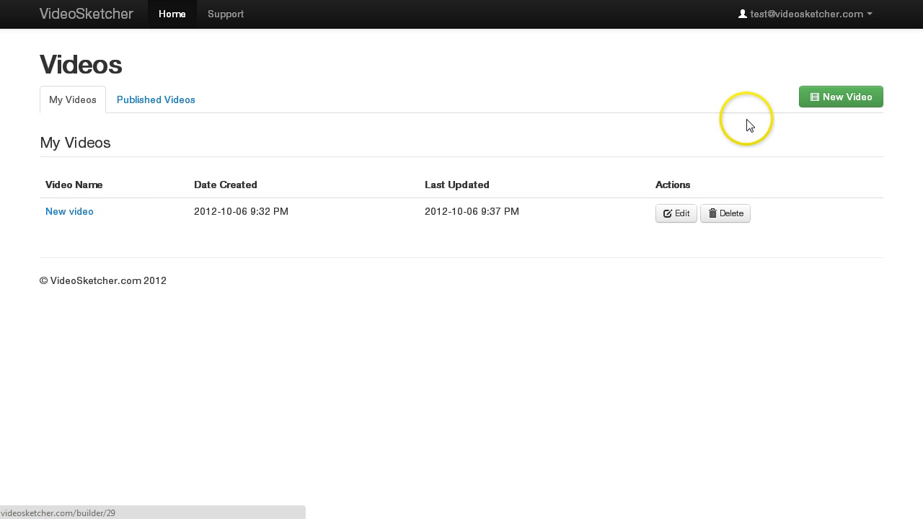
pyautogui.click(682, 213)
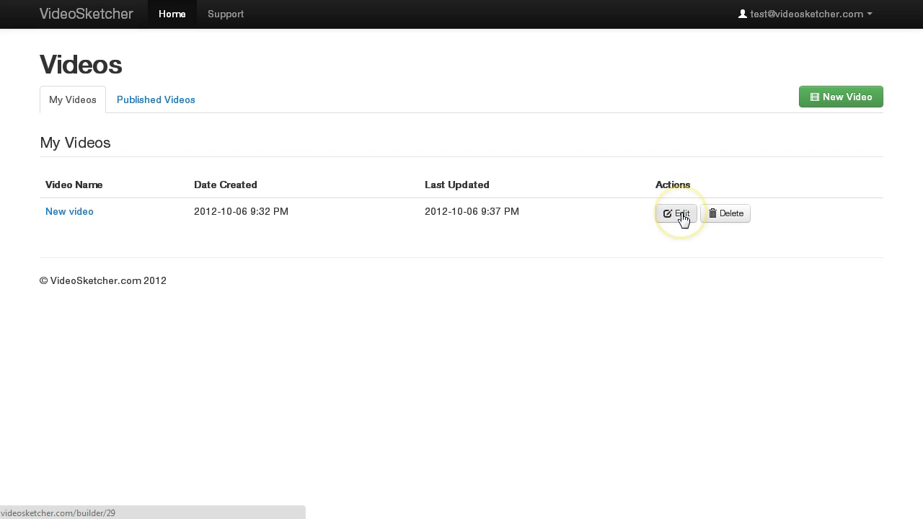
pyautogui.click(91, 214)
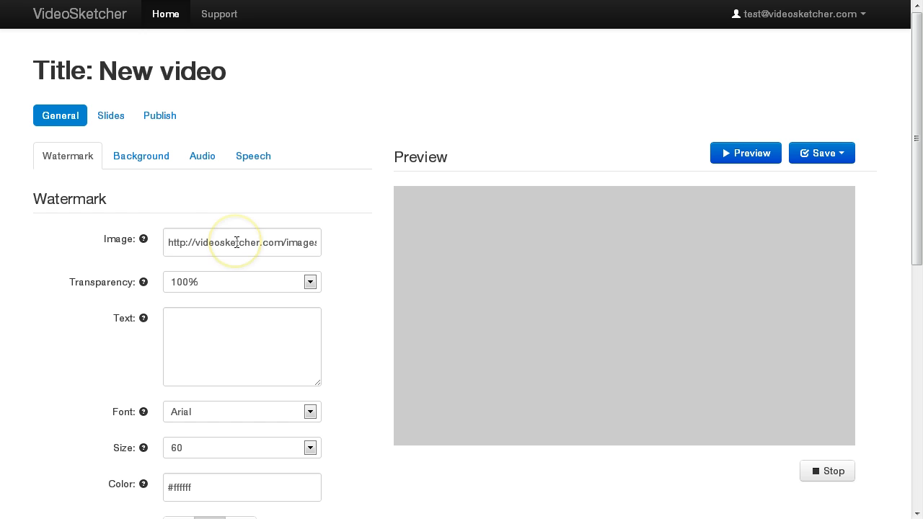
pyautogui.moveTo(145, 240)
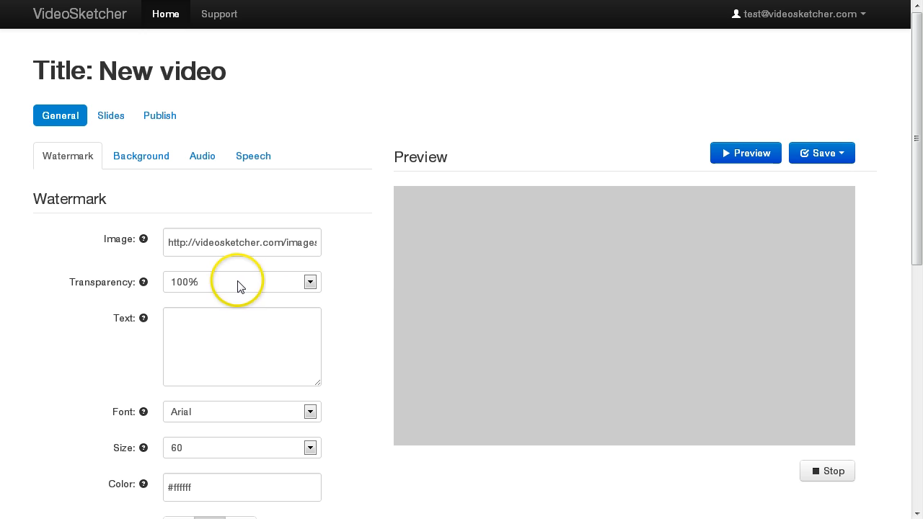
# Set the watermark text to DEMO.
pyautogui.click(215, 243)
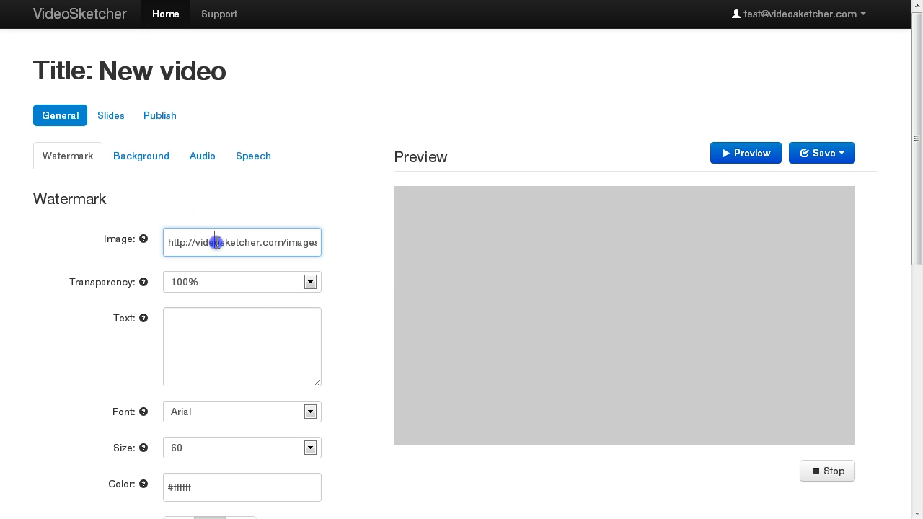
pyautogui.click(208, 333)
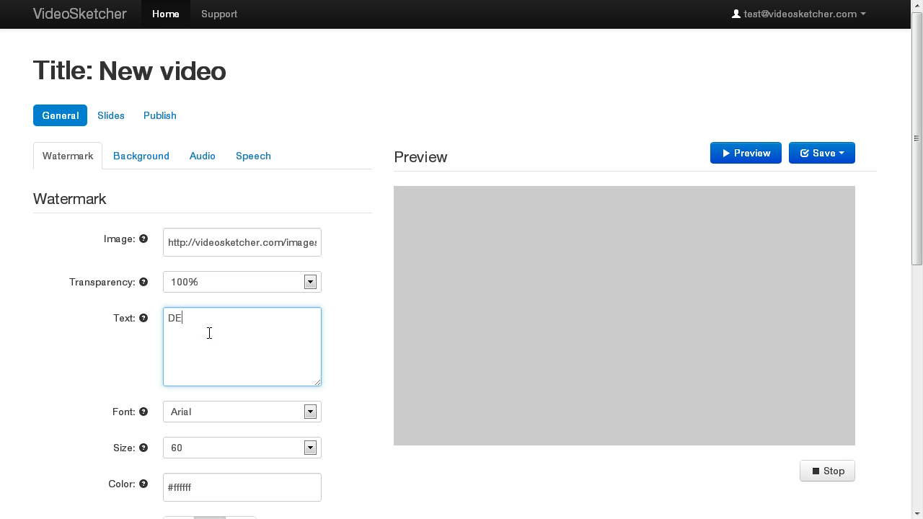
pyautogui.click(268, 242)
pyautogui.moveTo(277, 242); pyautogui.dragTo(321, 246)
pyautogui.click(313, 247)
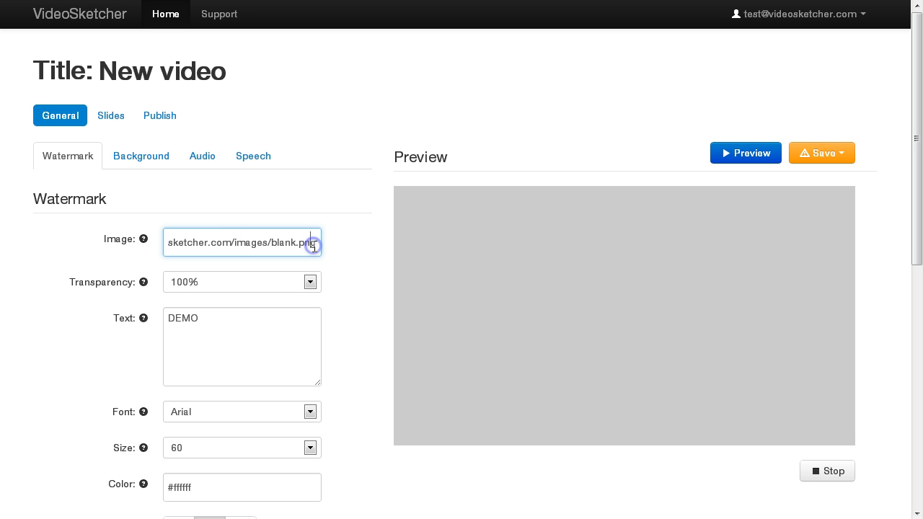
pyautogui.moveTo(316, 243); pyautogui.dragTo(112, 244)
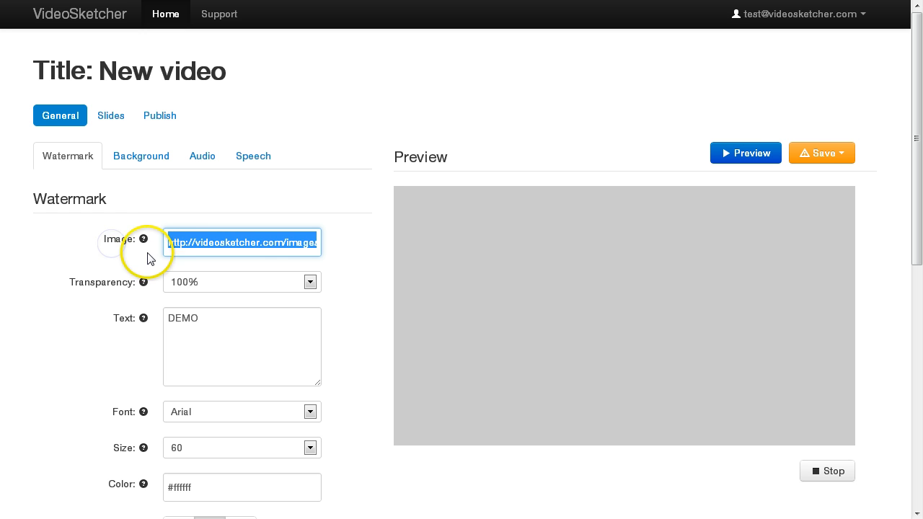
pyautogui.click(178, 206)
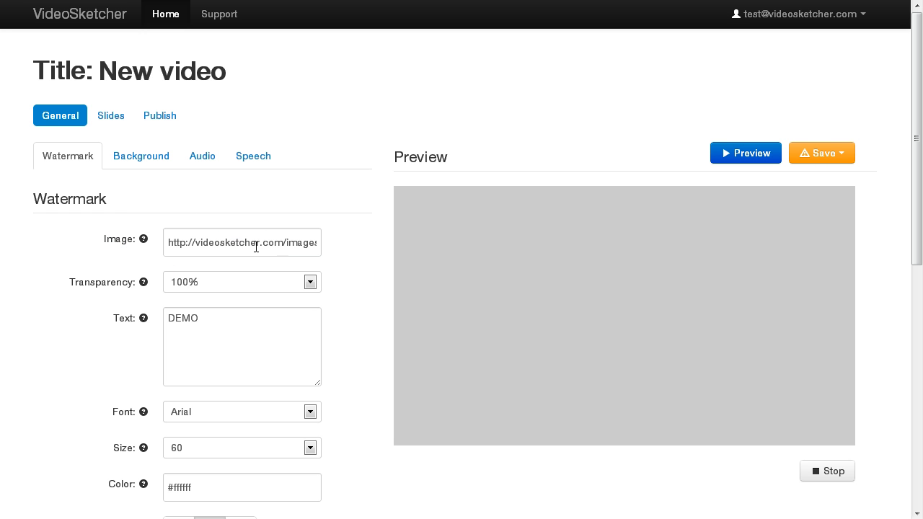
pyautogui.click(208, 317)
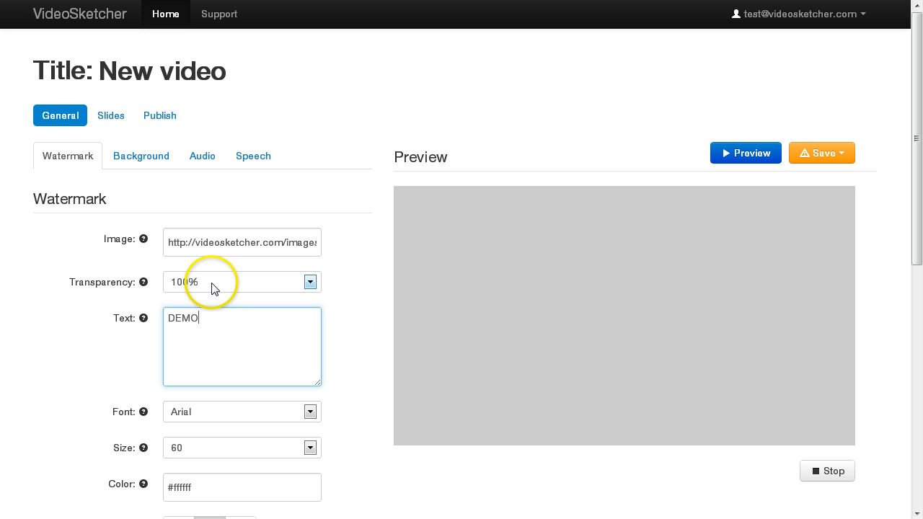
# Set the watermark transparency to 20%.
pyautogui.click(212, 283)
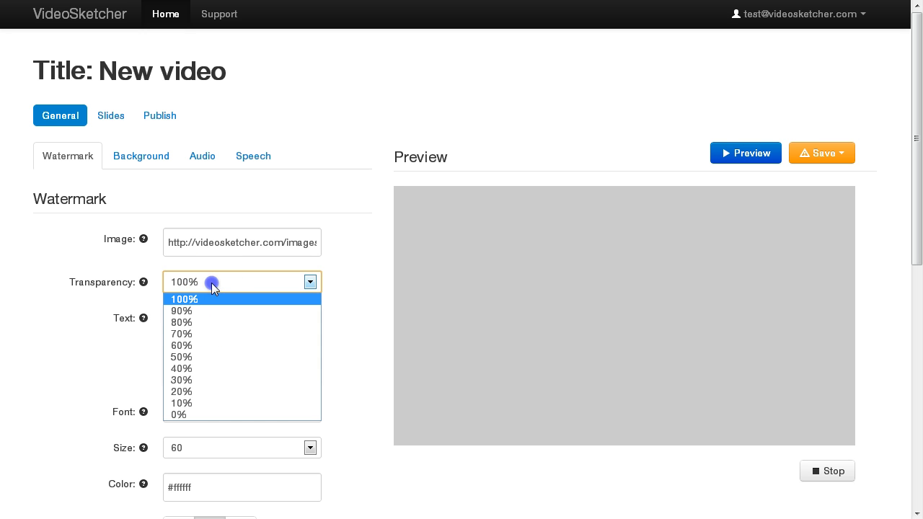
pyautogui.click(191, 393)
pyautogui.scroll(-2, 124, 356)
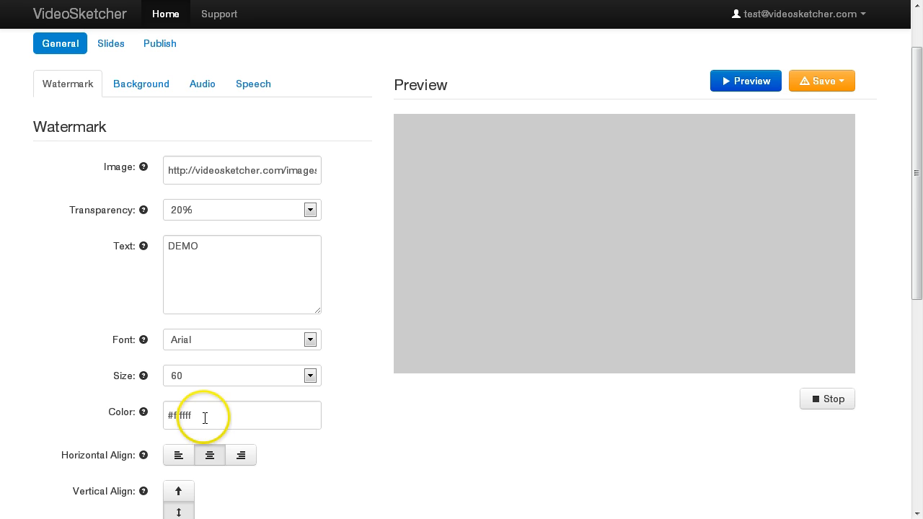
pyautogui.scroll(-2, 214, 425)
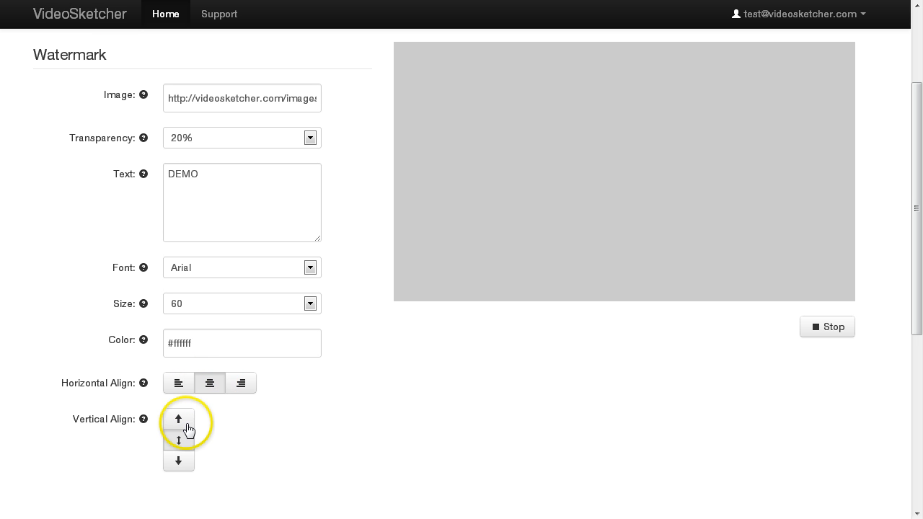
pyautogui.scroll(4, 190, 425)
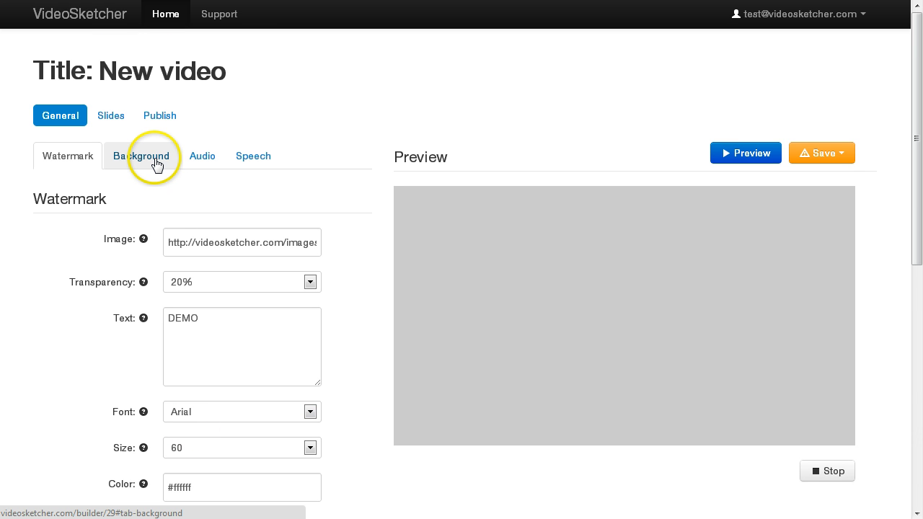
# Paste the Dropbox magic_lights_as3.swf address into the Background SWF field.
pyautogui.click(154, 160)
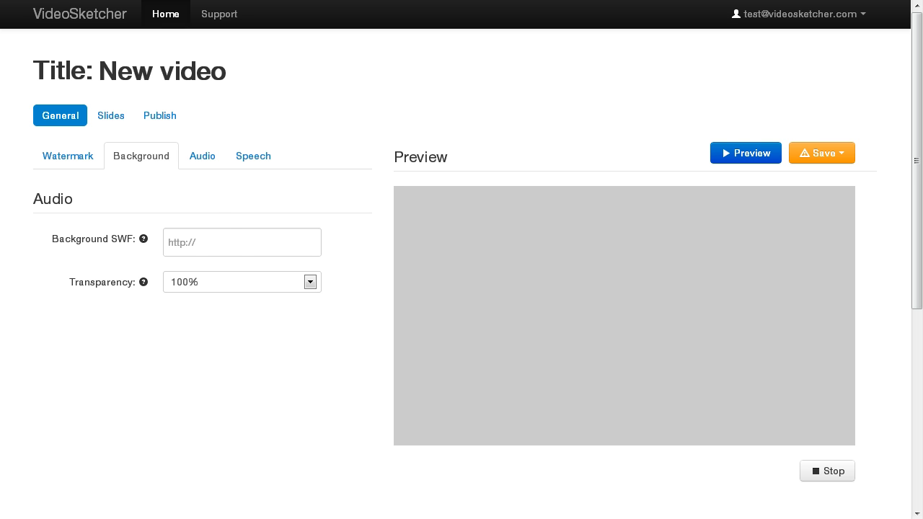
pyautogui.click(211, 245)
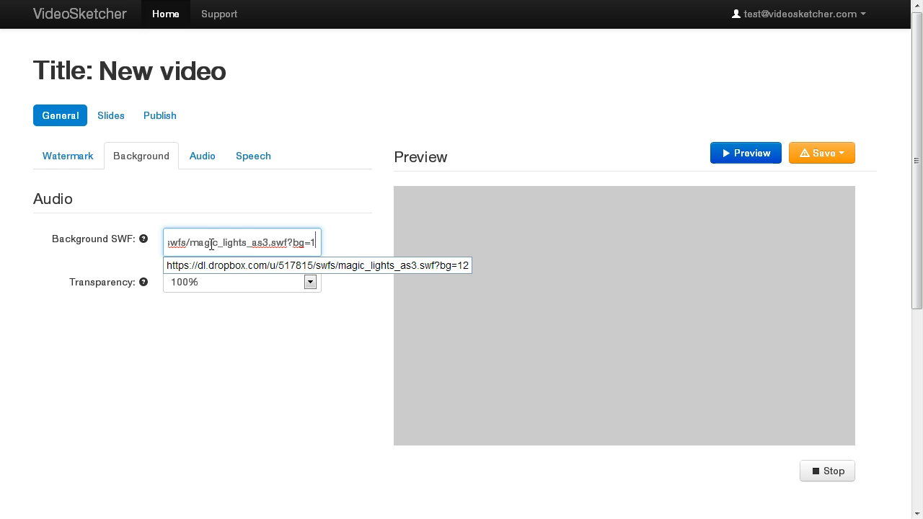
pyautogui.press('Home')
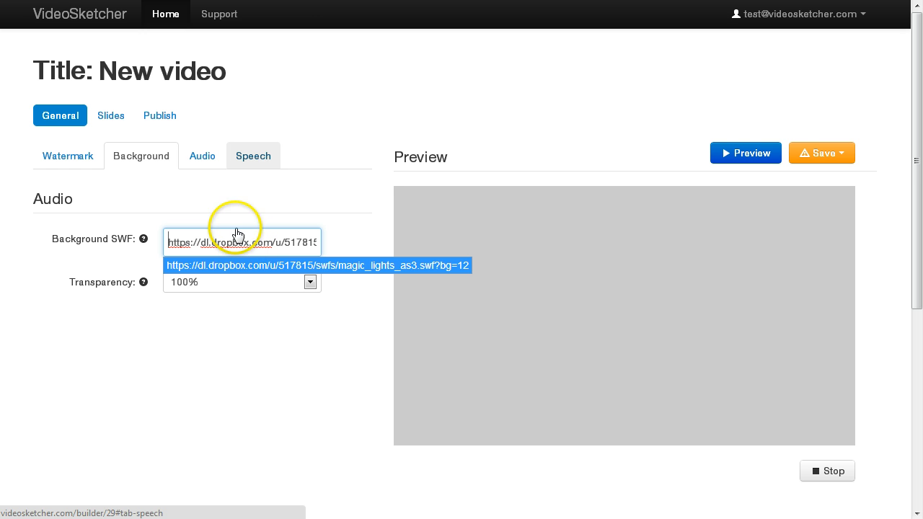
pyautogui.click(217, 434)
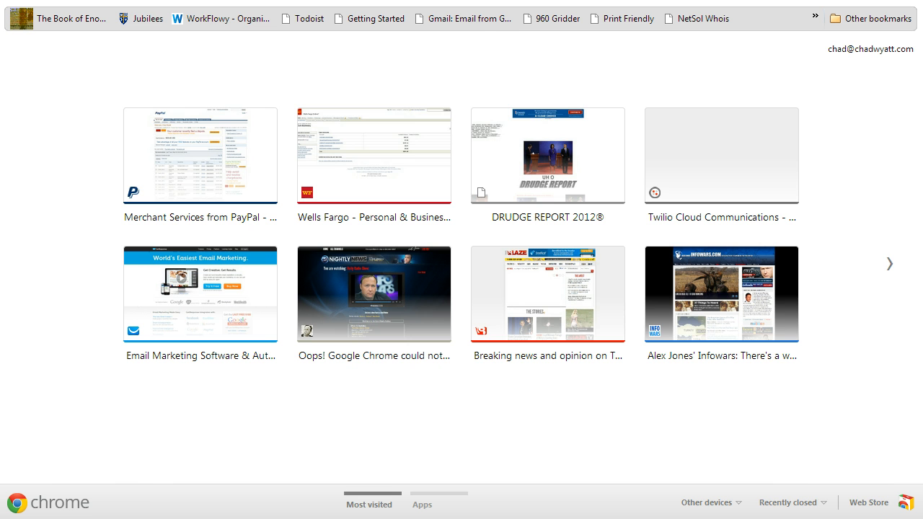
# Go to the ActiveDen site at activeden.net.
pyautogui.write('active')
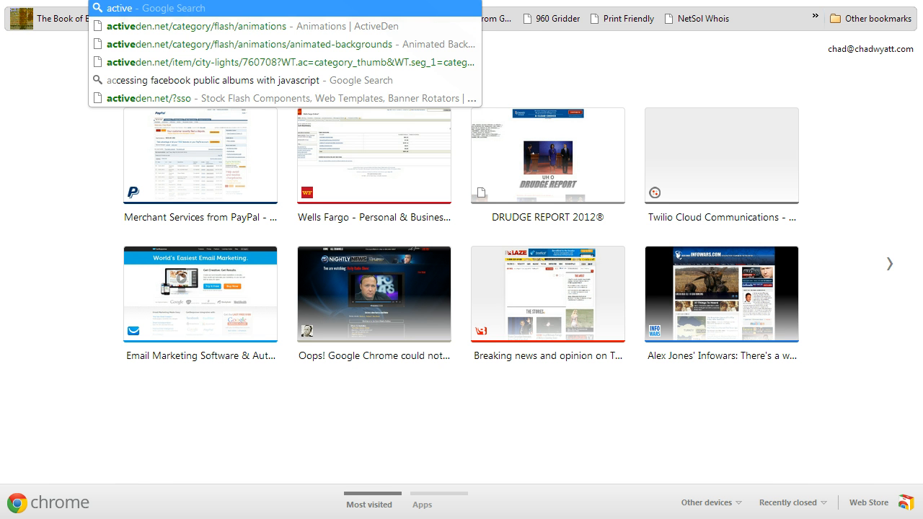
pyautogui.write('den.com')
pyautogui.press('Return')
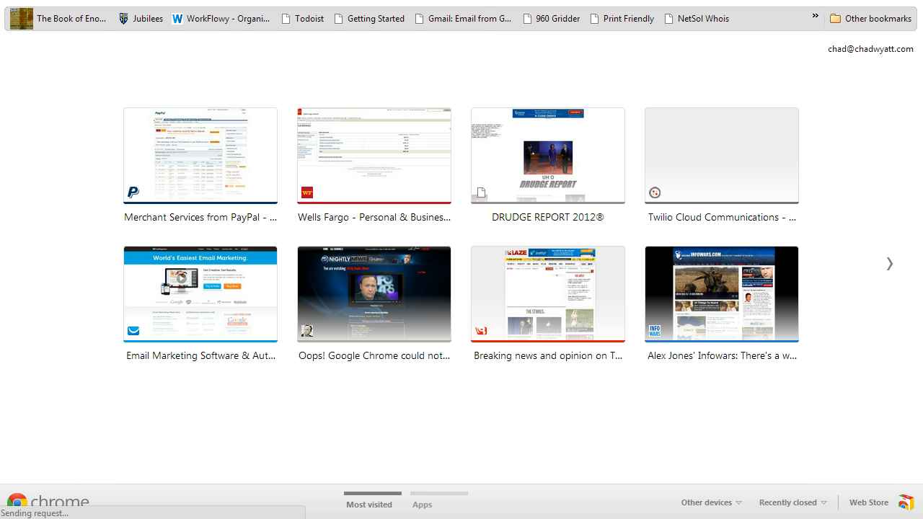
pyautogui.press('BackSpace')
pyautogui.press('BackSpace')
pyautogui.press('BackSpace')
pyautogui.write('net')
pyautogui.press('Return')
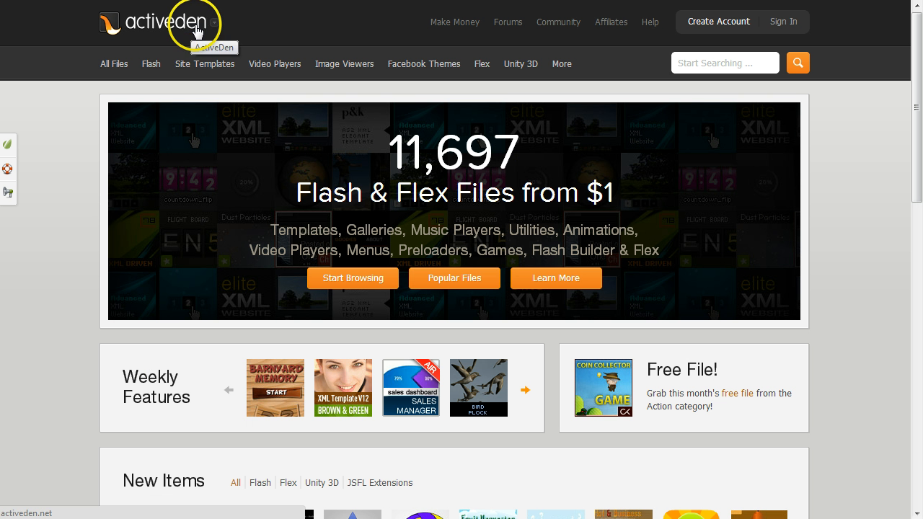
# Browse Flash Animations > Animated Backgrounds to the Background Animation - Particle System V1 item.
pyautogui.moveTo(152, 68)
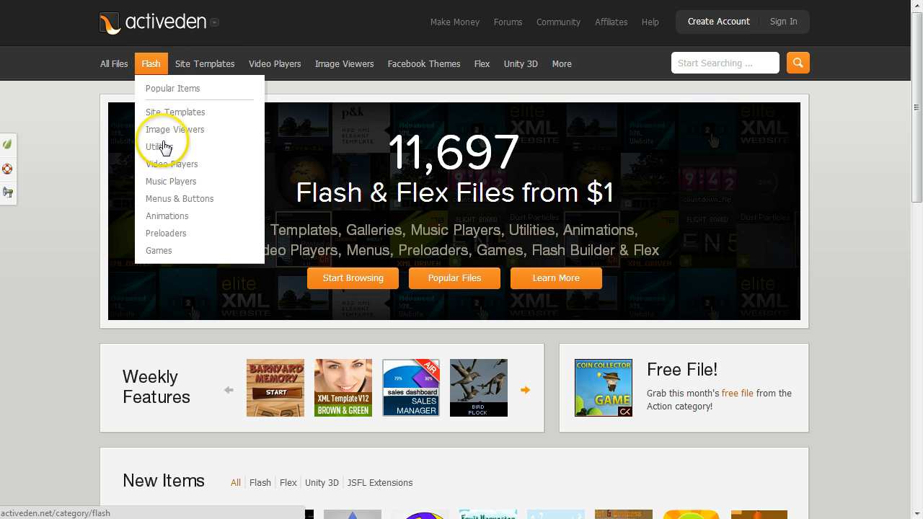
pyautogui.click(166, 217)
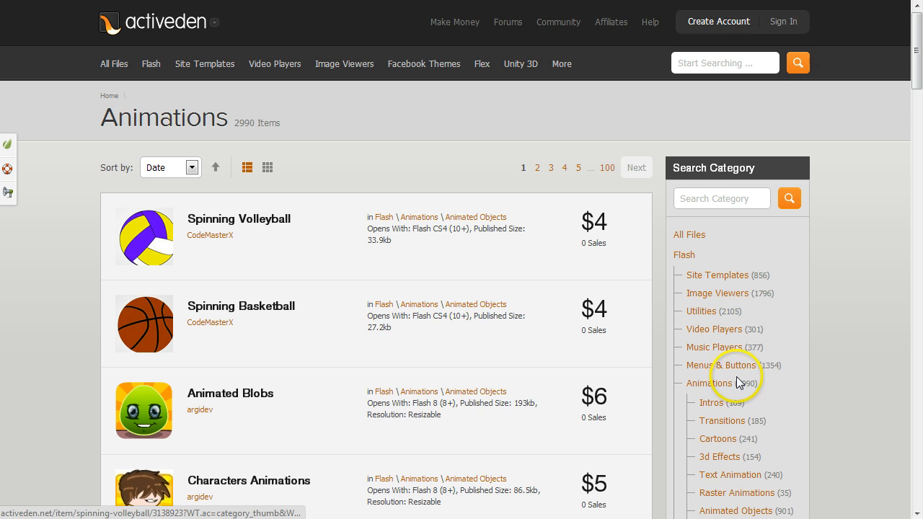
pyautogui.scroll(-2, 735, 382)
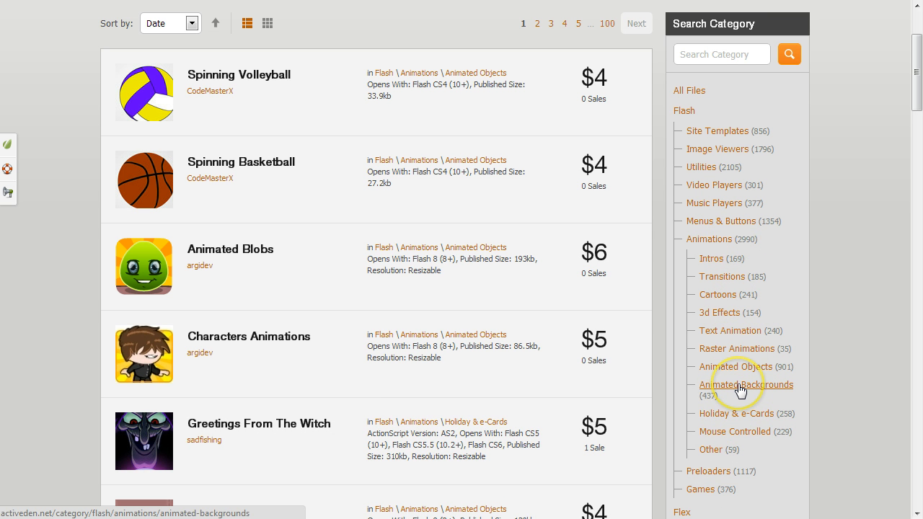
pyautogui.click(740, 387)
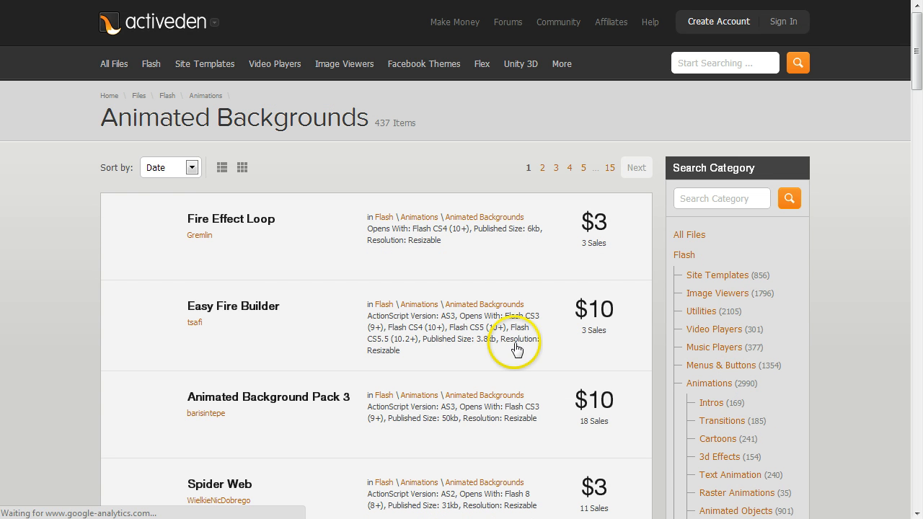
pyautogui.scroll(-5, 216, 294)
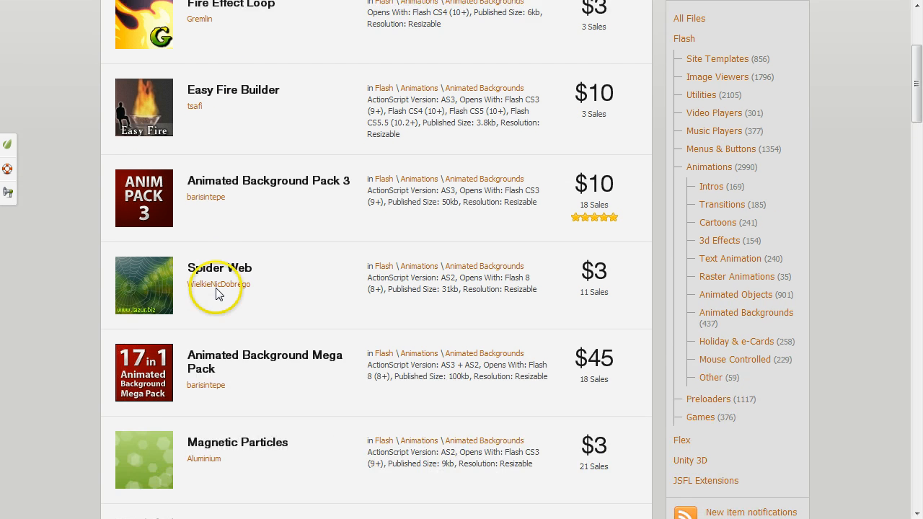
pyautogui.scroll(-2, 216, 294)
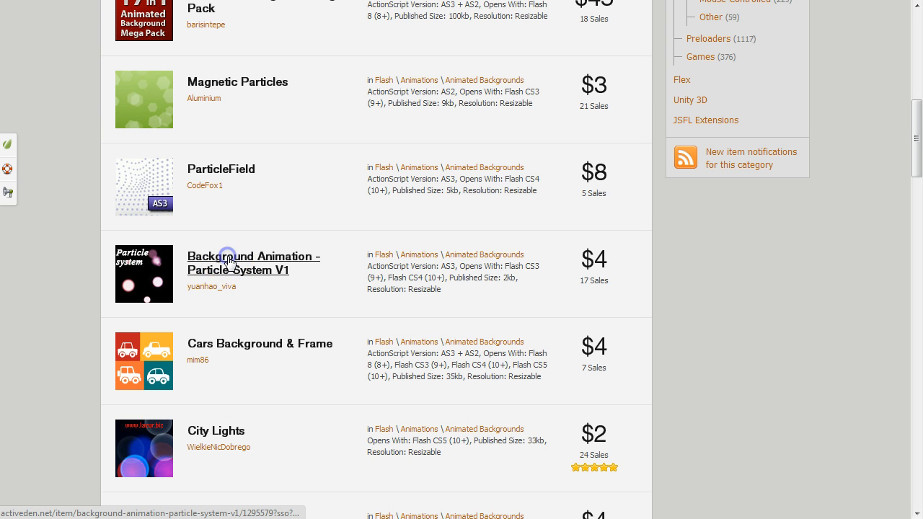
pyautogui.click(228, 260)
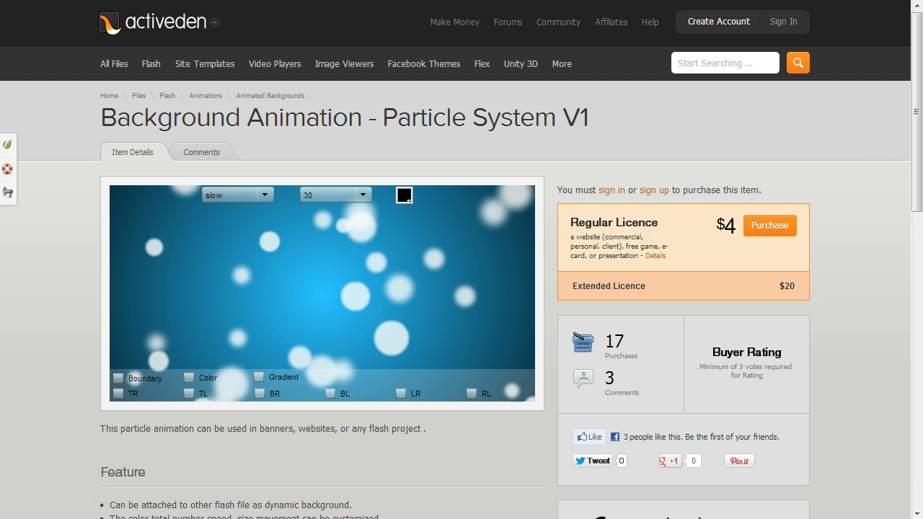
# Copy the Dropbox public link of magic_lights_as3.swf from the backgrounds folder.
pyautogui.moveTo(922, 127); pyautogui.dragTo(416, 30)
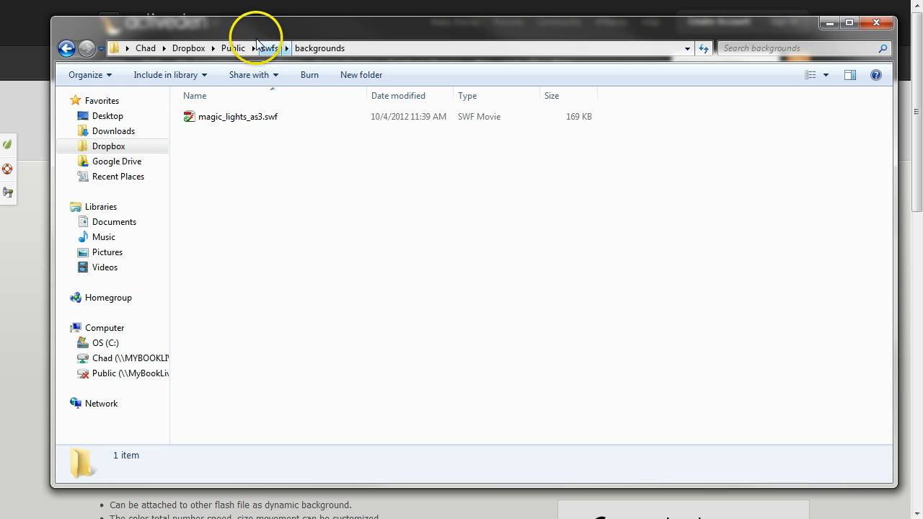
pyautogui.moveTo(335, 42)
pyautogui.mouseDown()
pyautogui.moveTo(321, 27)
pyautogui.moveTo(313, 38)
pyautogui.moveTo(321, 41)
pyautogui.mouseUp()
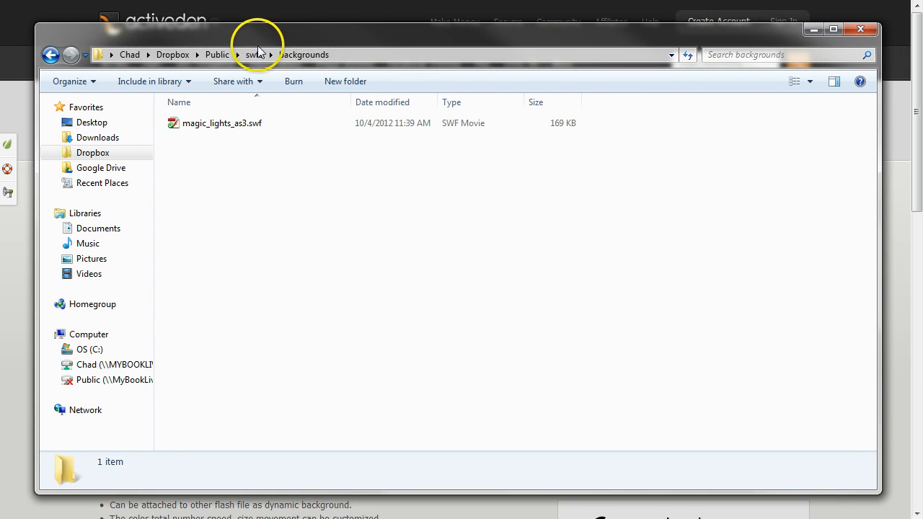
pyautogui.rightClick(214, 127)
pyautogui.moveTo(259, 201)
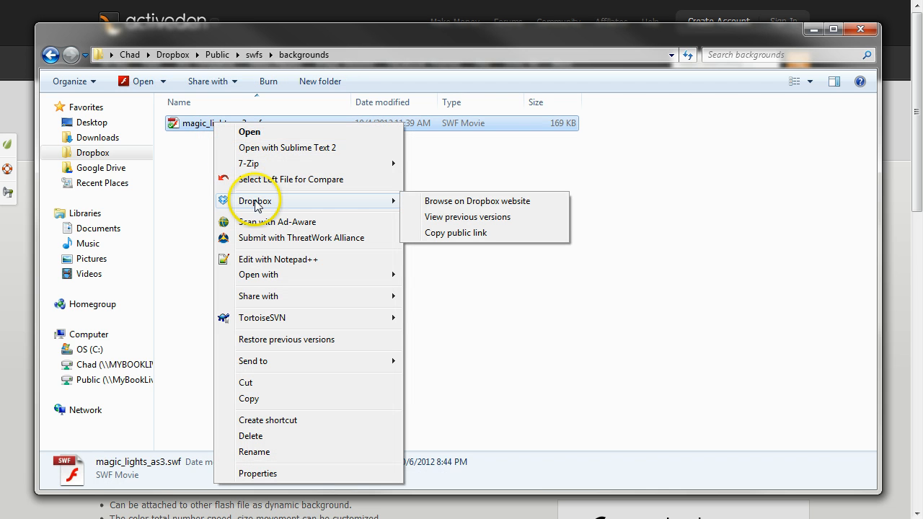
pyautogui.click(445, 233)
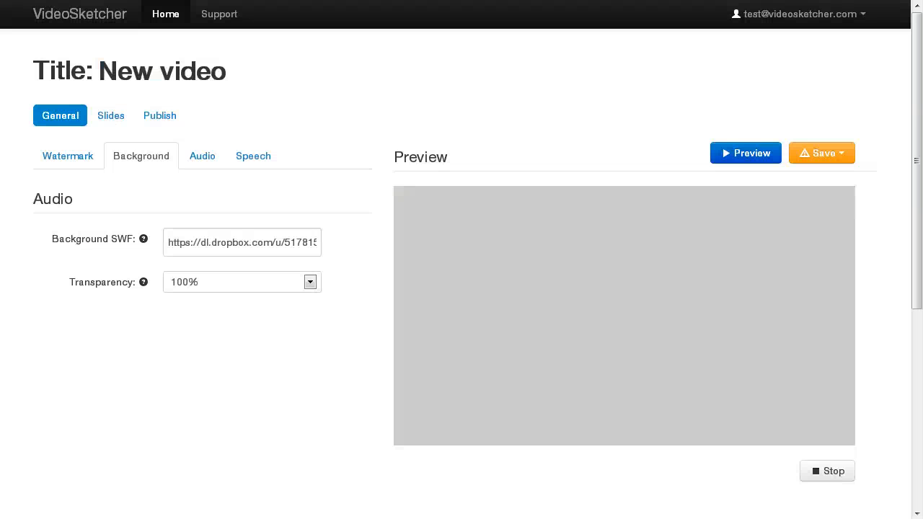
# Confirm the Dropbox link in Background SWF, then show the Audio settings.
pyautogui.click(186, 239)
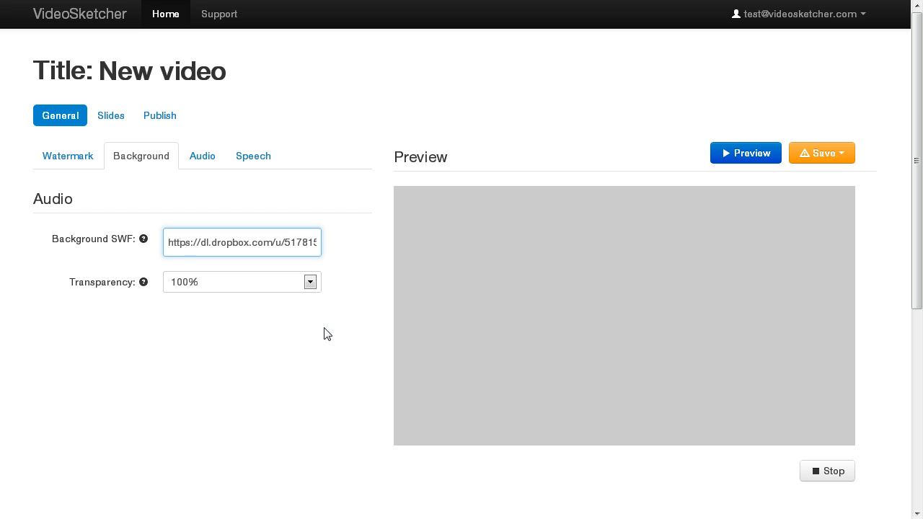
pyautogui.click(204, 157)
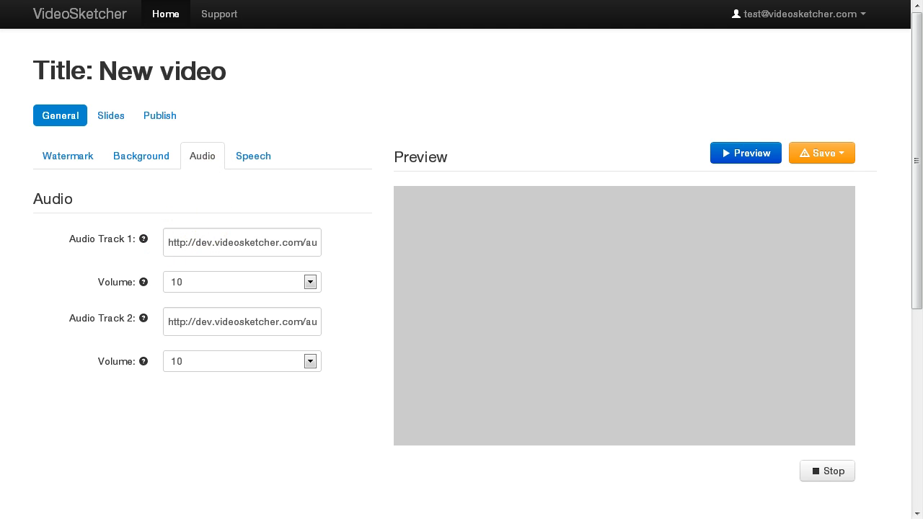
# Load Incompetech's royalty-free music page in a new tab.
pyautogui.hotkey('ctrl', 't')
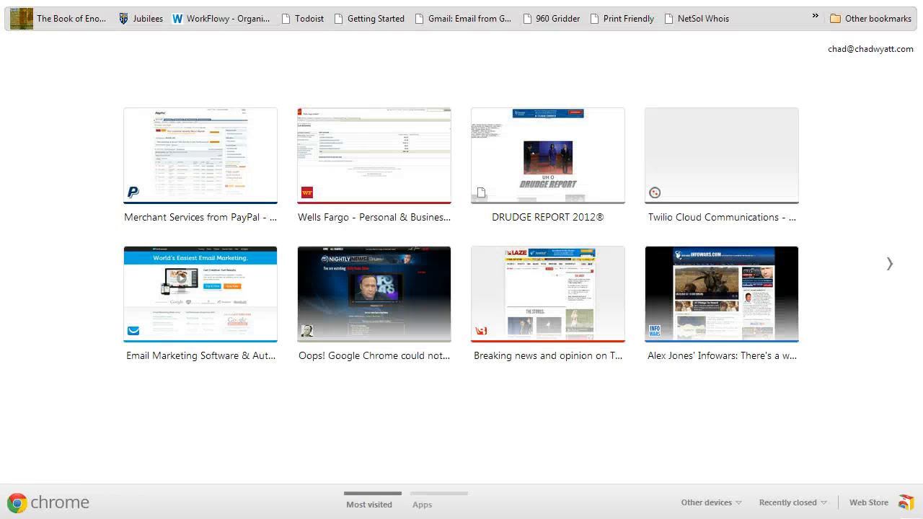
pyautogui.write('incompe')
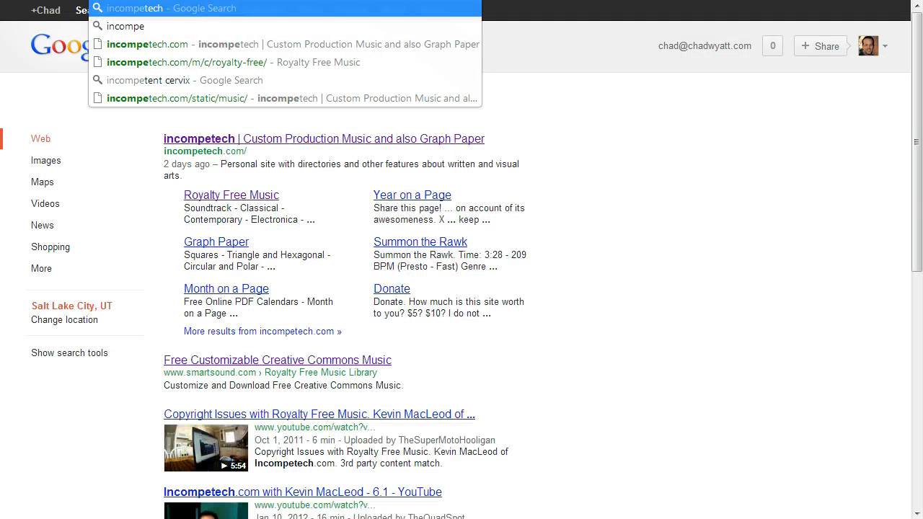
pyautogui.press('Down')
pyautogui.press('Down')
pyautogui.press('Down')
pyautogui.press('Return')
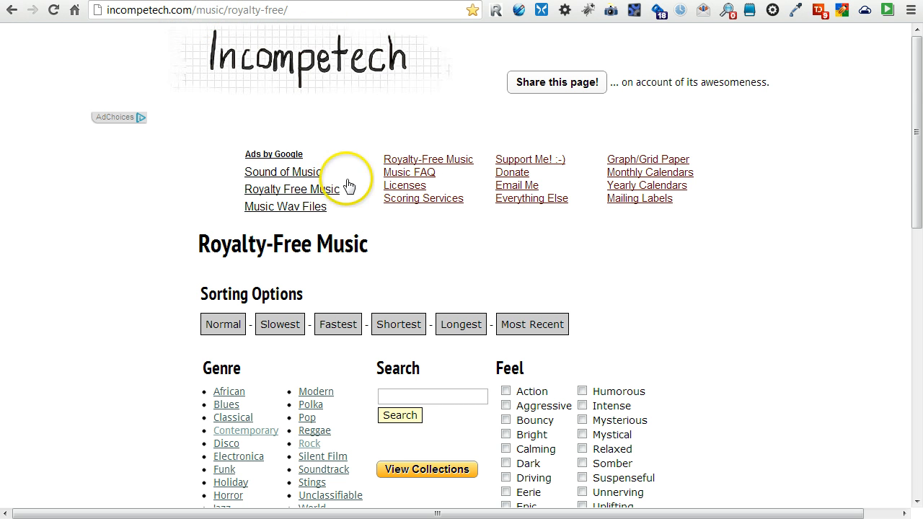
pyautogui.scroll(-3, 429, 194)
pyautogui.scroll(2, 435, 197)
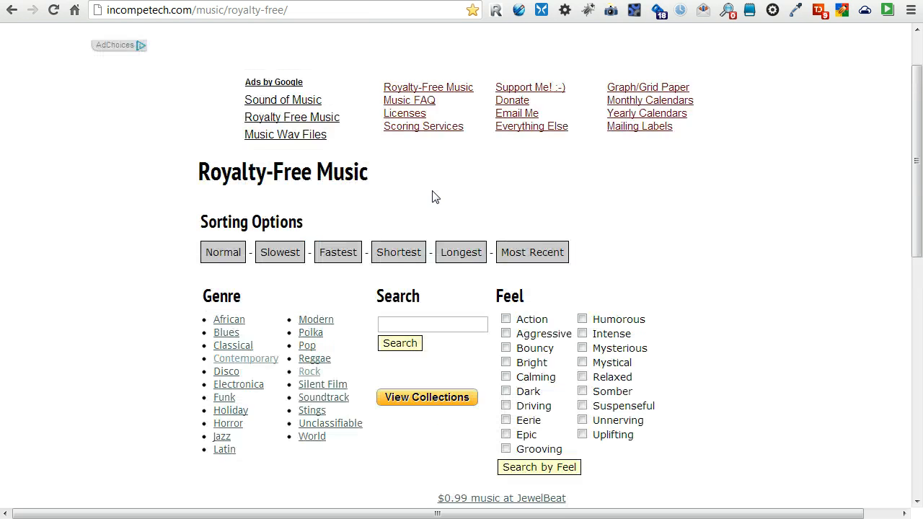
pyautogui.scroll(1, 435, 197)
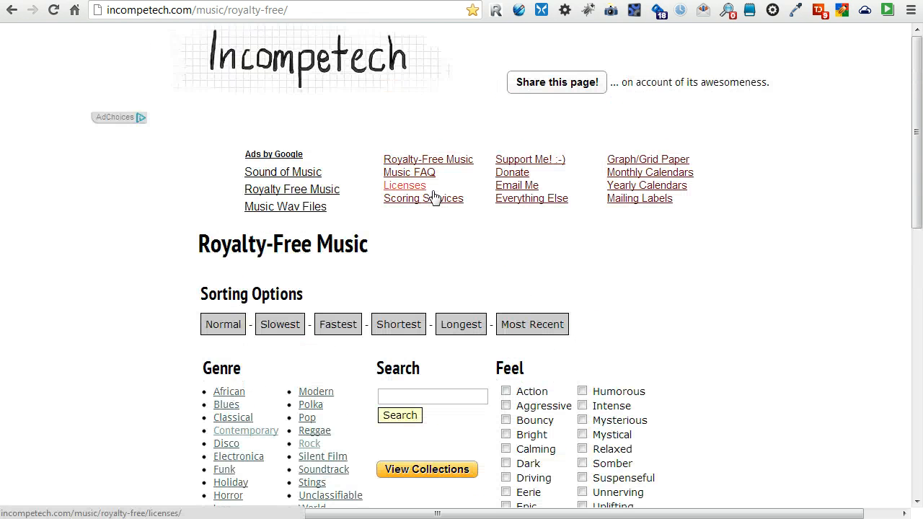
pyautogui.scroll(-2, 432, 196)
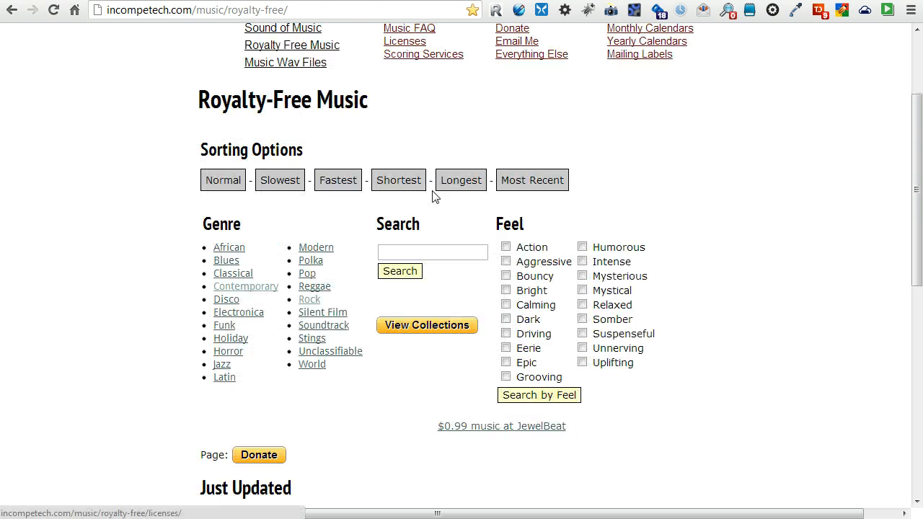
pyautogui.scroll(-2, 434, 197)
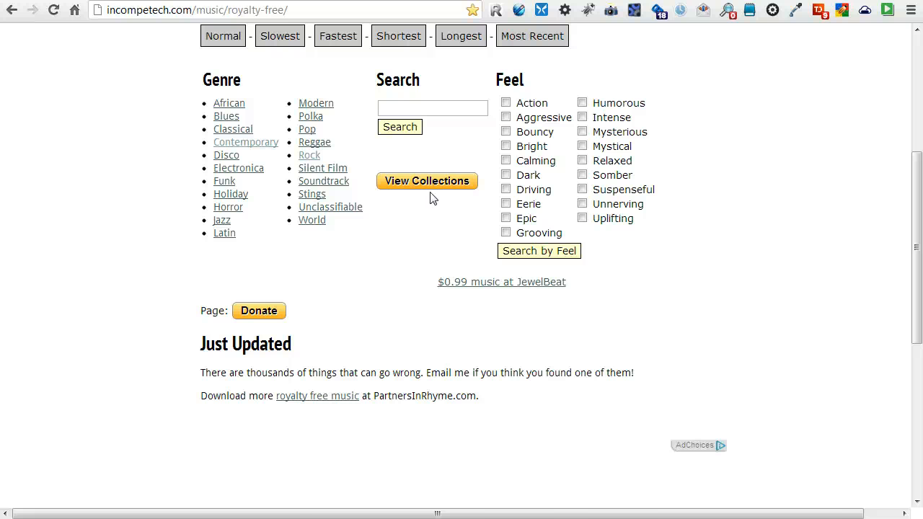
pyautogui.scroll(4, 430, 199)
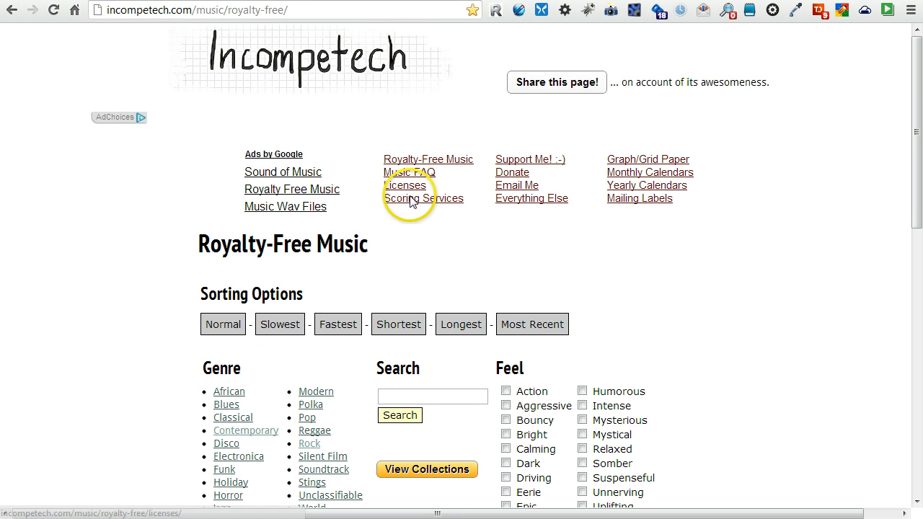
pyautogui.scroll(-3, 396, 257)
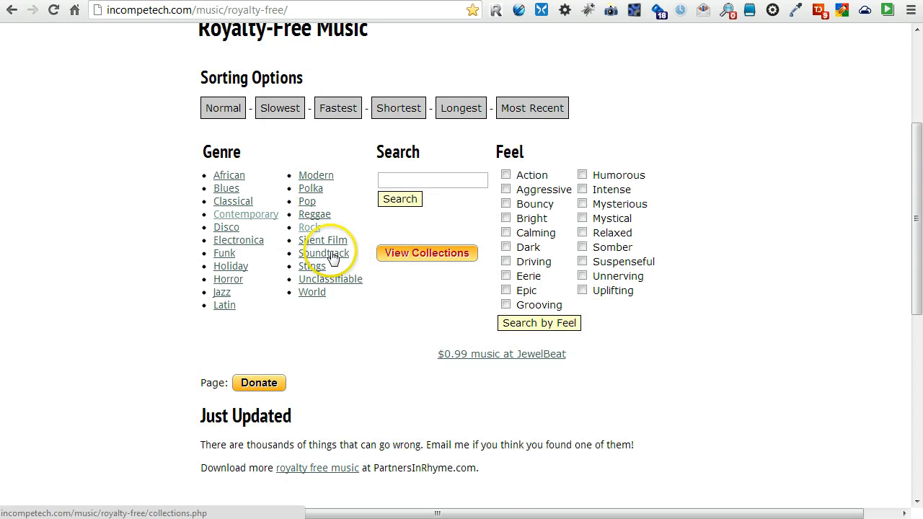
pyautogui.click(229, 175)
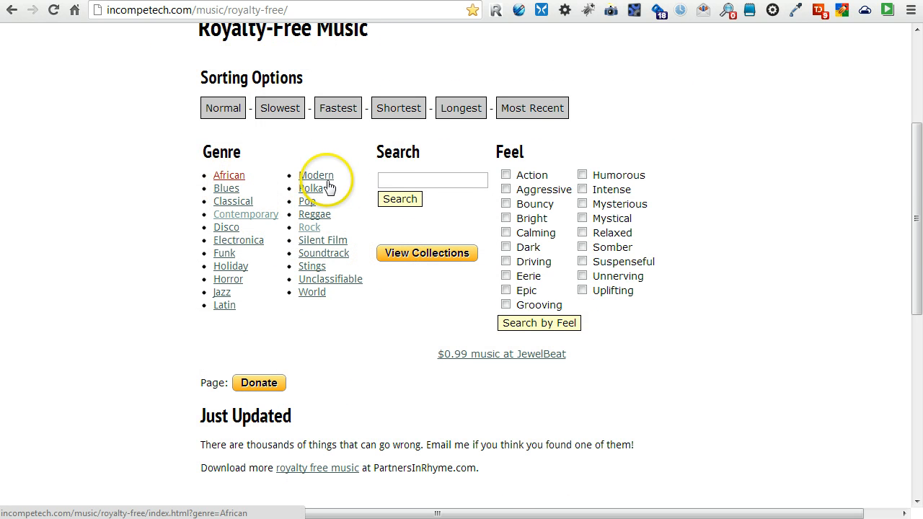
# Search Relaxed-feel tracks, preview Mining by Moonlight and download it as an MP3.
pyautogui.click(582, 232)
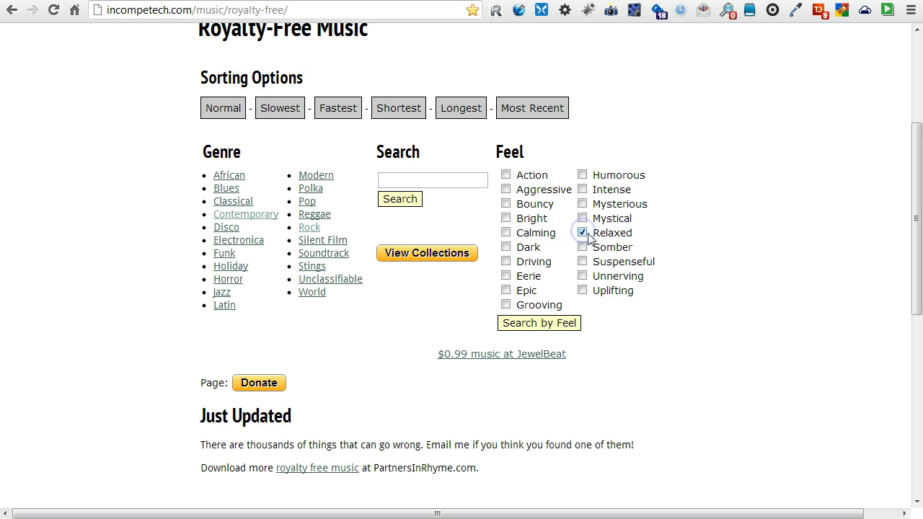
pyautogui.click(541, 325)
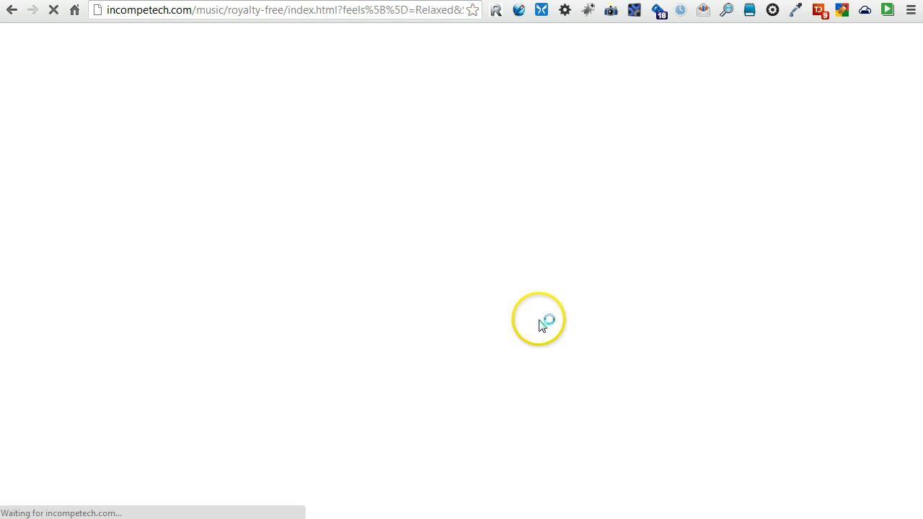
pyautogui.scroll(-7, 611, 285)
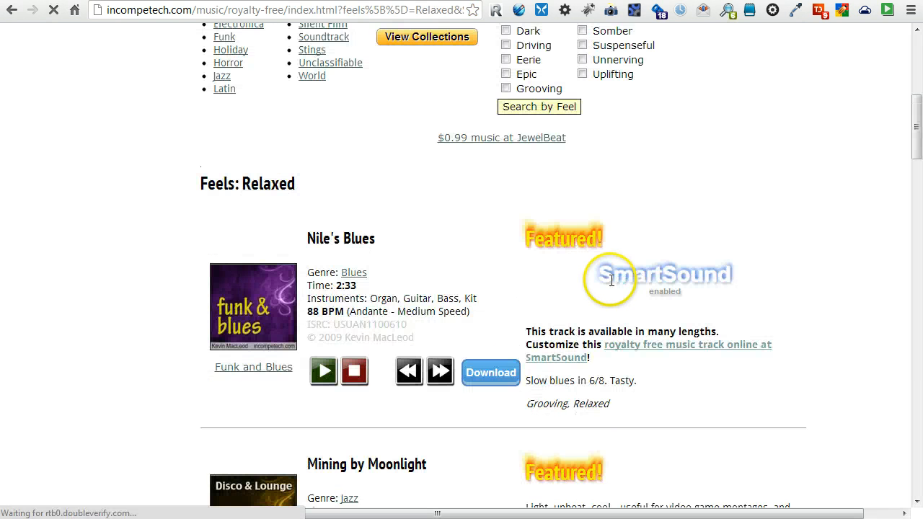
pyautogui.scroll(-1, 519, 321)
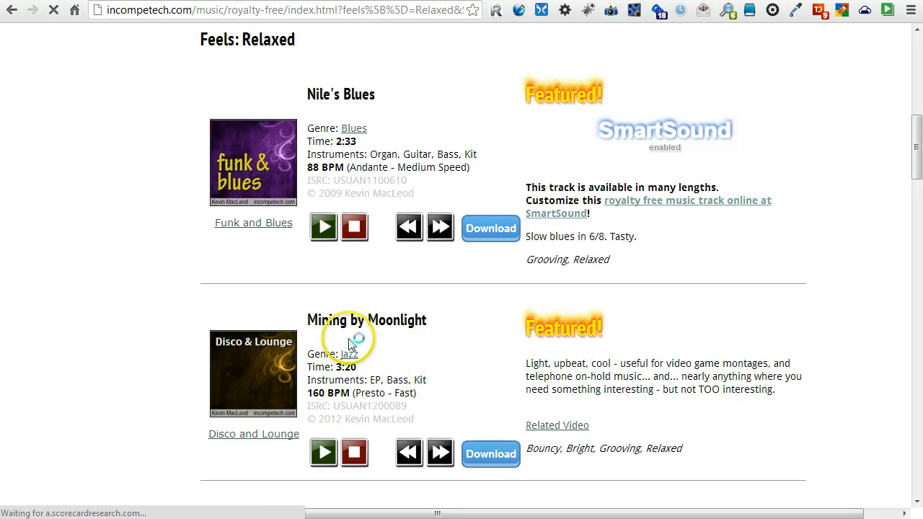
pyautogui.scroll(-3, 325, 324)
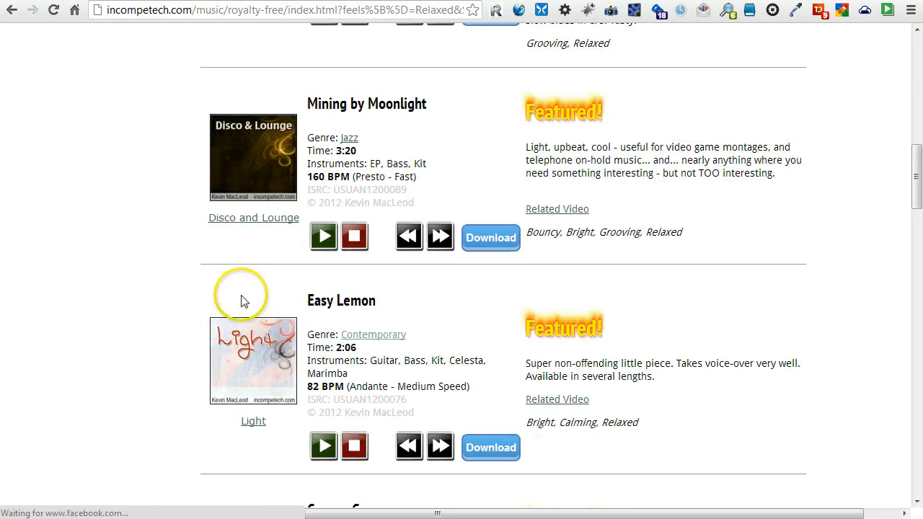
pyautogui.click(323, 237)
pyautogui.click(357, 240)
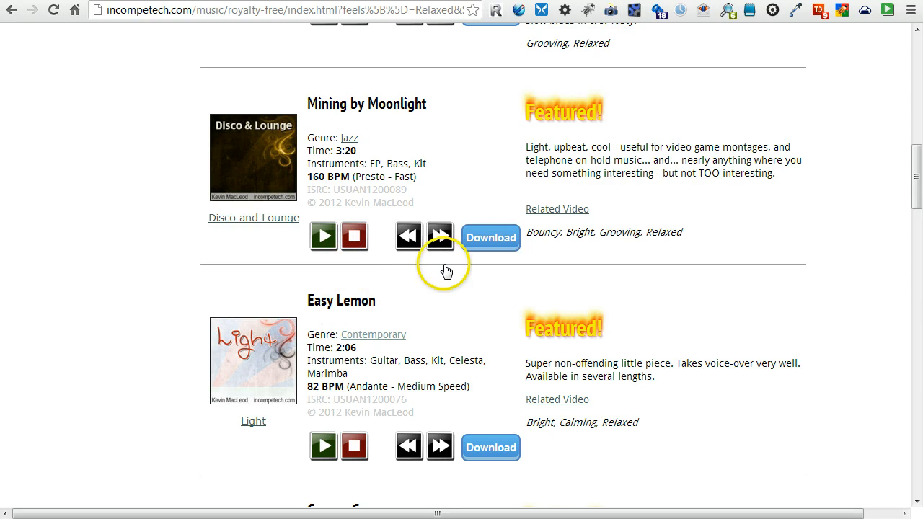
pyautogui.click(491, 239)
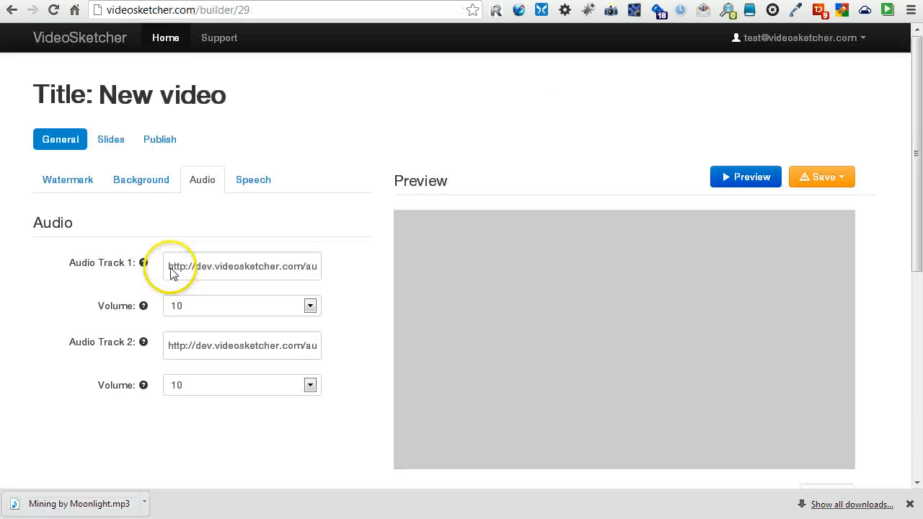
pyautogui.click(168, 266)
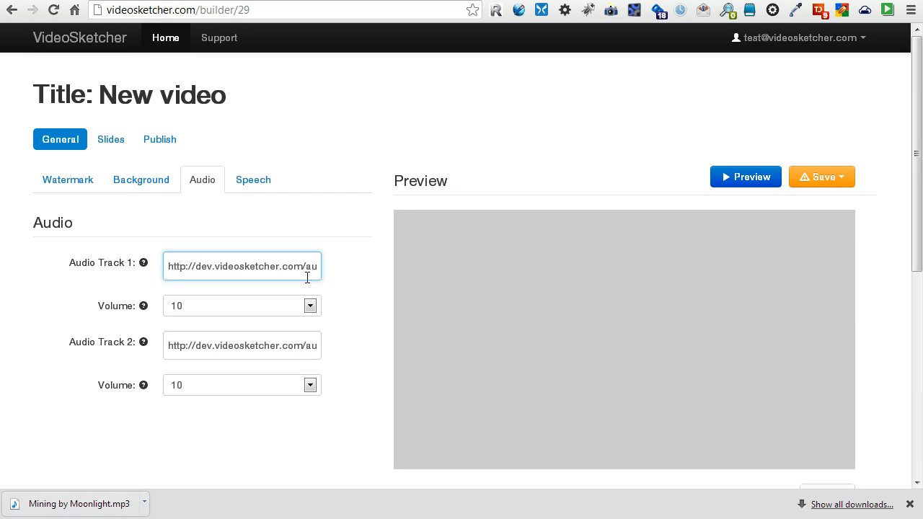
# Replace Audio Track 1 with the Dropbox link and set its volume to 4.
pyautogui.hotkey('ctrl', 'a')
pyautogui.press('BackSpace')
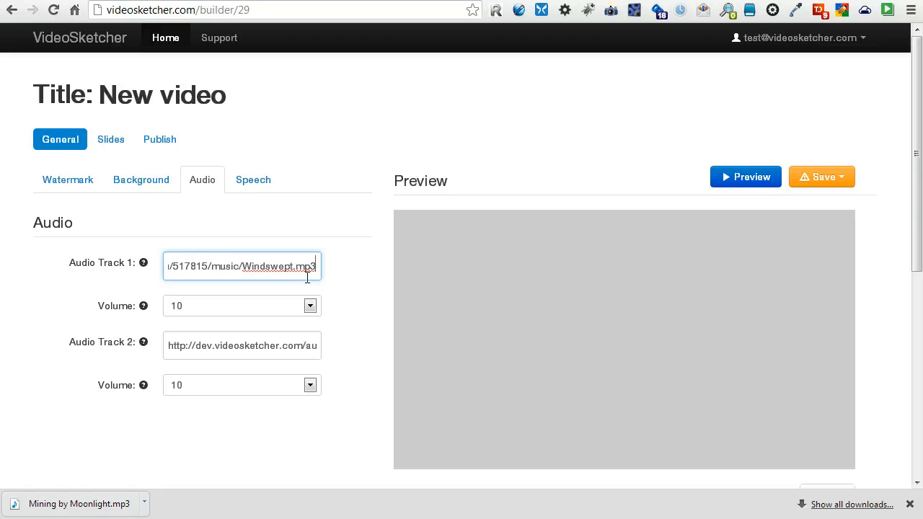
pyautogui.press('Home')
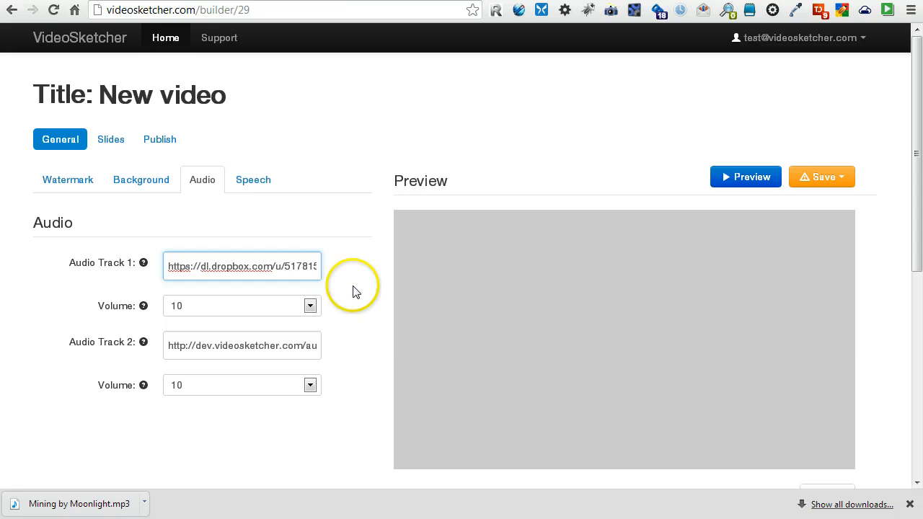
pyautogui.click(310, 305)
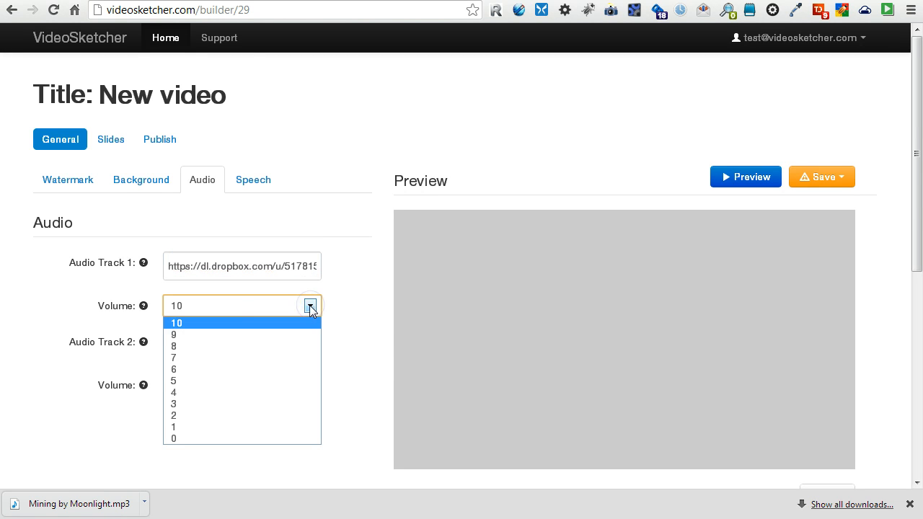
pyautogui.click(221, 392)
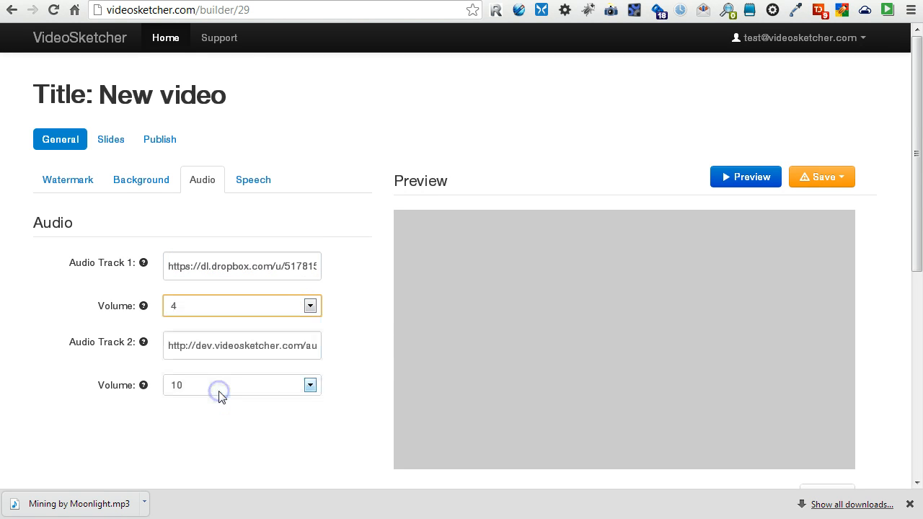
# Show the Text to Speech settings and start editing the narration text.
pyautogui.click(223, 420)
pyautogui.click(243, 182)
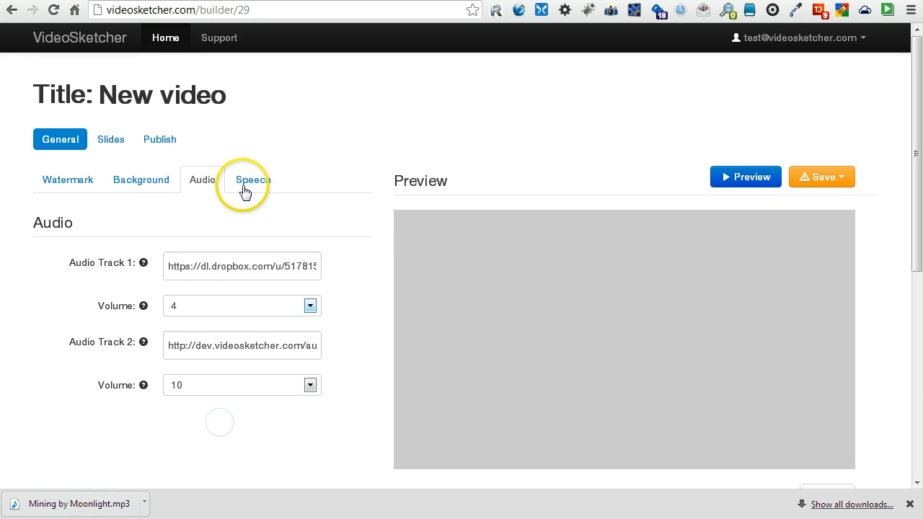
pyautogui.click(220, 286)
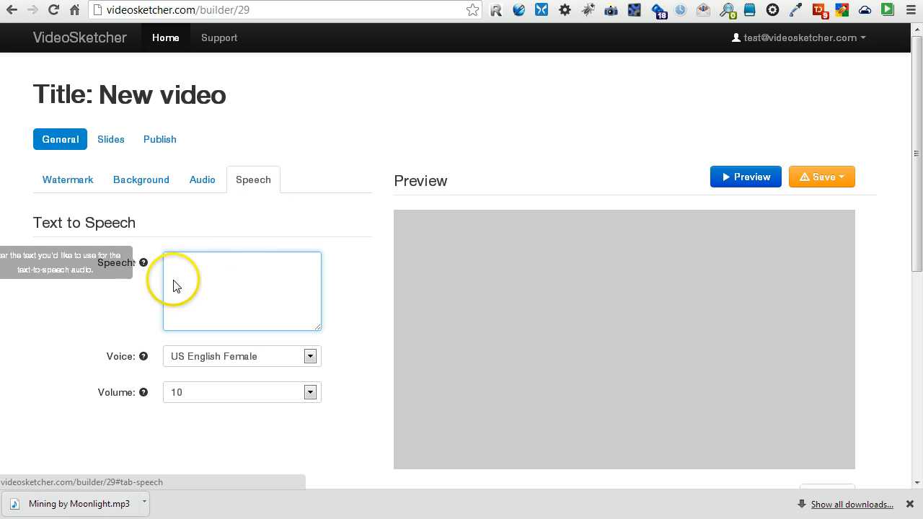
# Expand the first slide in Slides and enter 'Hello!' in its Text box.
pyautogui.click(115, 142)
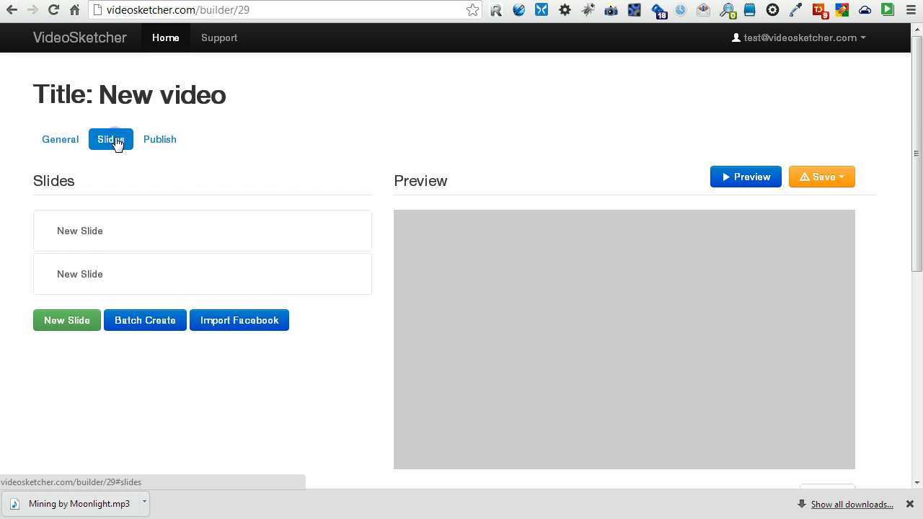
pyautogui.click(289, 235)
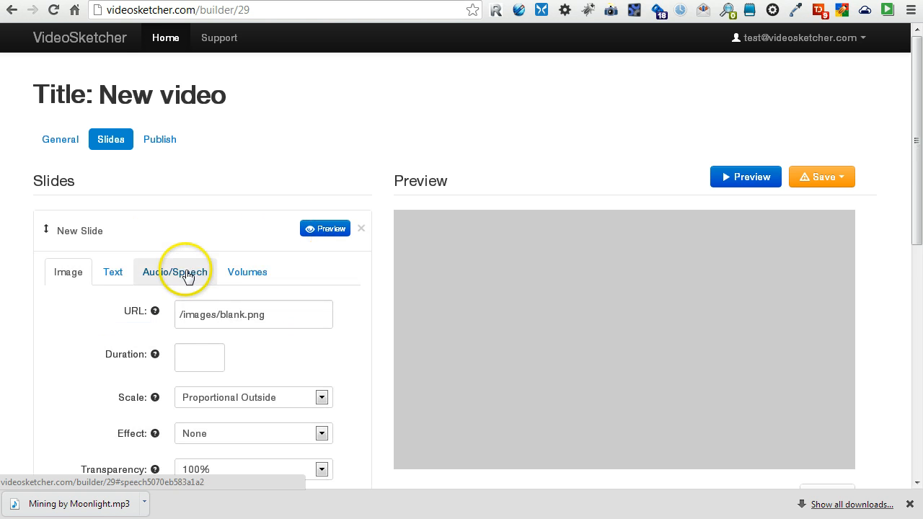
pyautogui.scroll(-1, 145, 267)
pyautogui.click(116, 204)
pyautogui.click(237, 245)
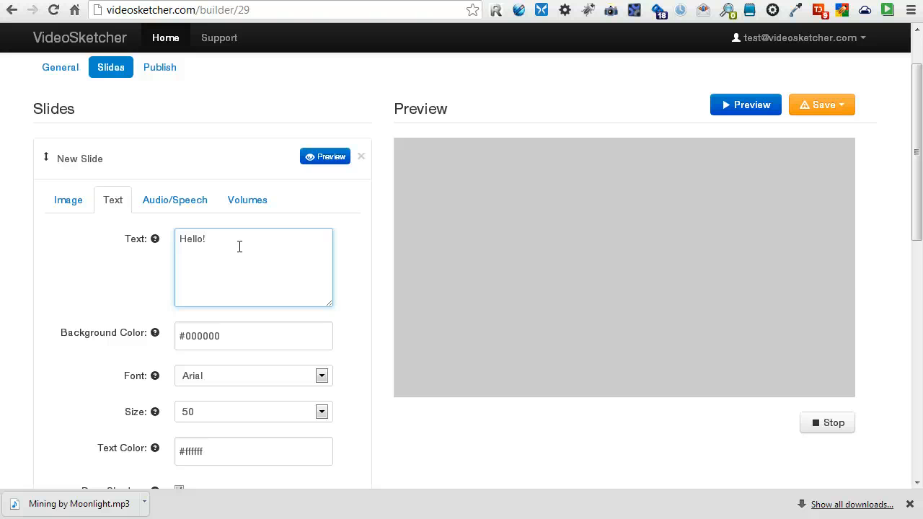
# Preview the first slide playing 'Hello!' over the bokeh background.
pyautogui.scroll(-1, 239, 249)
pyautogui.scroll(-1, 239, 252)
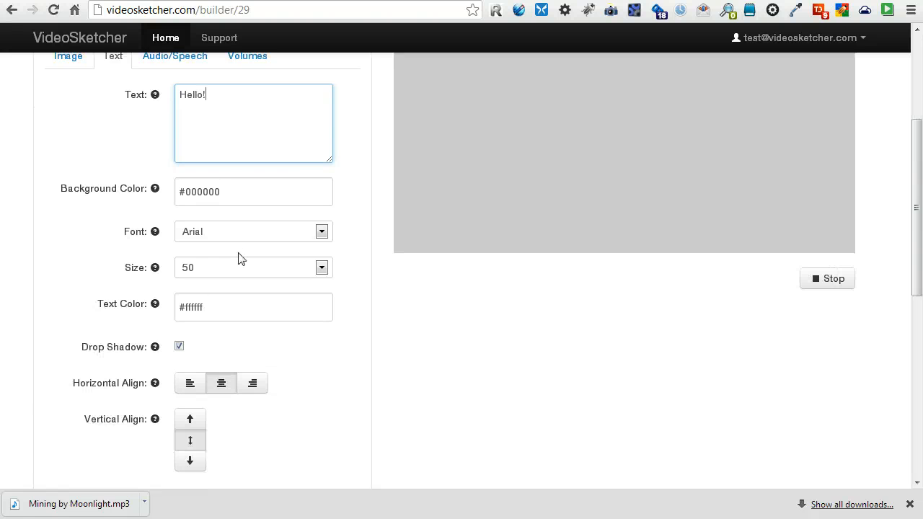
pyautogui.scroll(3, 241, 258)
pyautogui.click(322, 229)
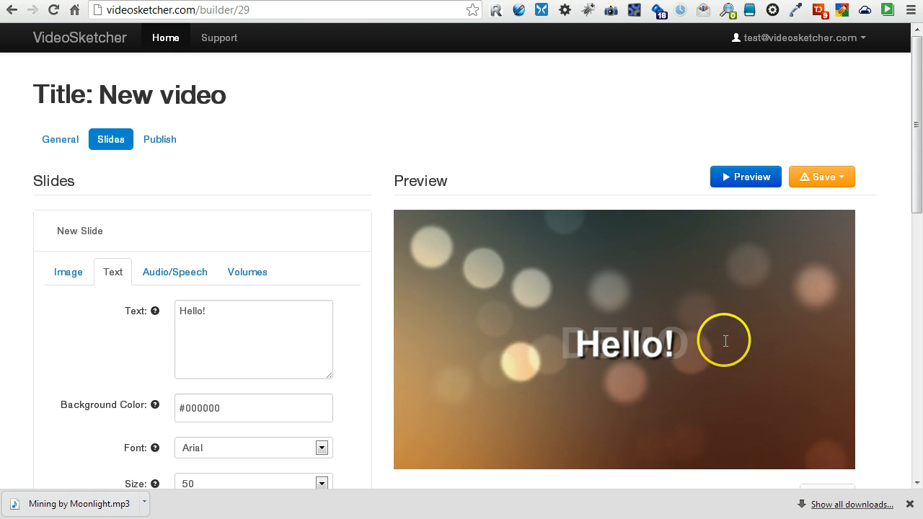
pyautogui.scroll(-1, 692, 328)
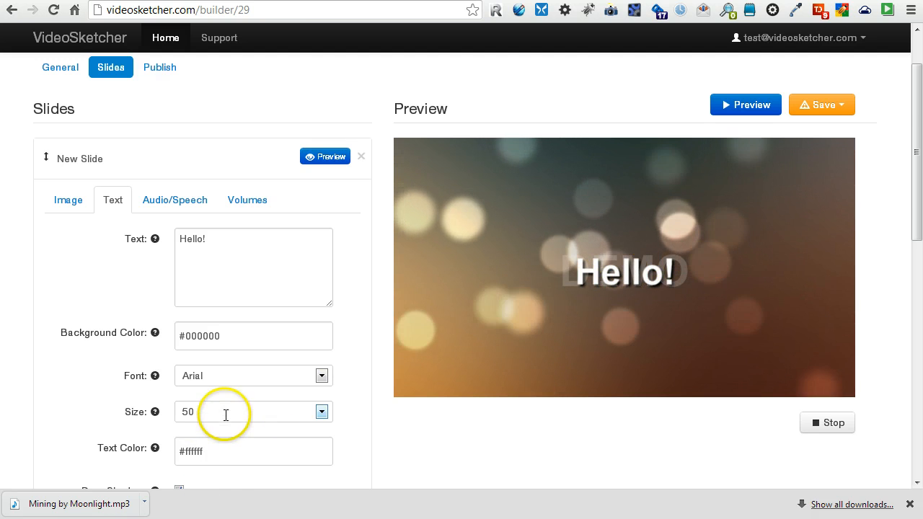
# Align the Hello! text to the bottom-right and preview the slide.
pyautogui.scroll(-2, 226, 414)
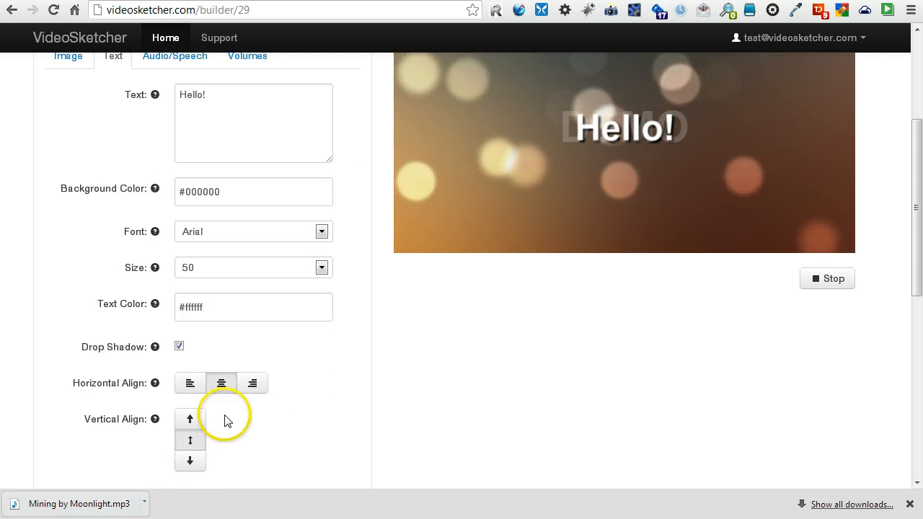
pyautogui.click(258, 385)
pyautogui.click(190, 460)
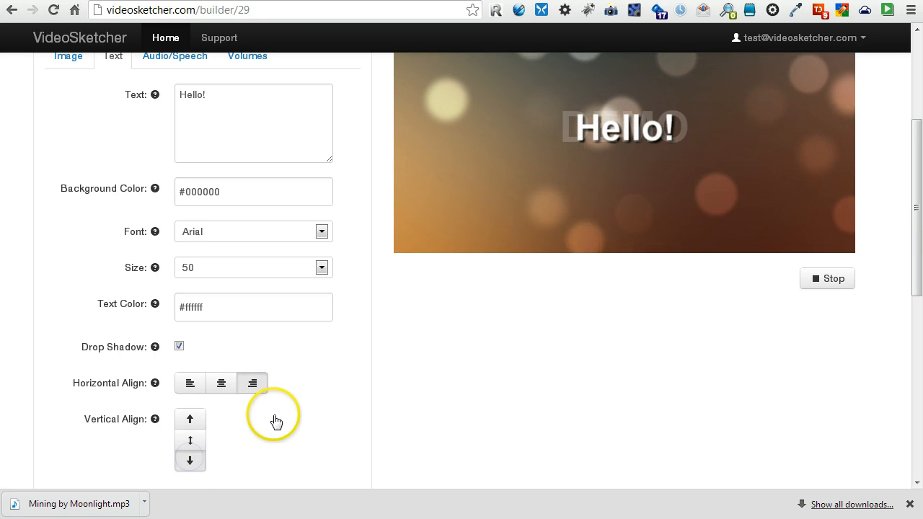
pyautogui.scroll(2, 274, 420)
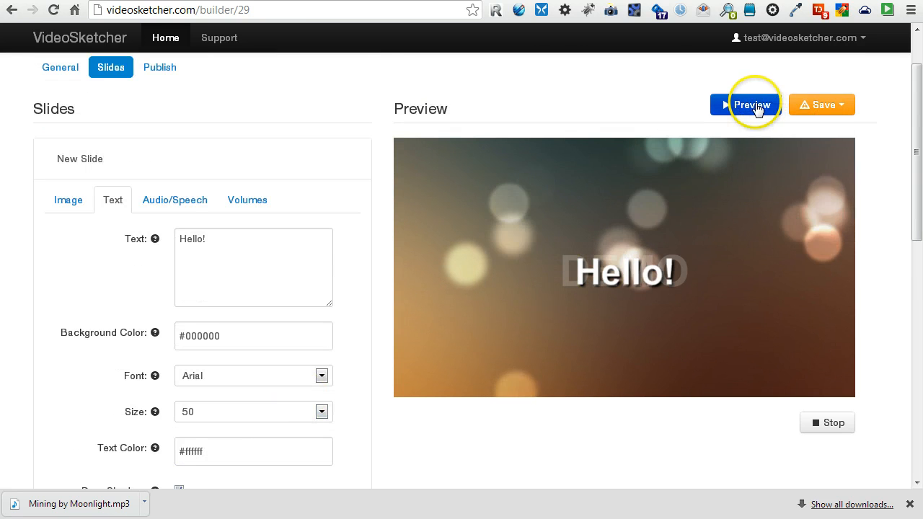
pyautogui.click(317, 160)
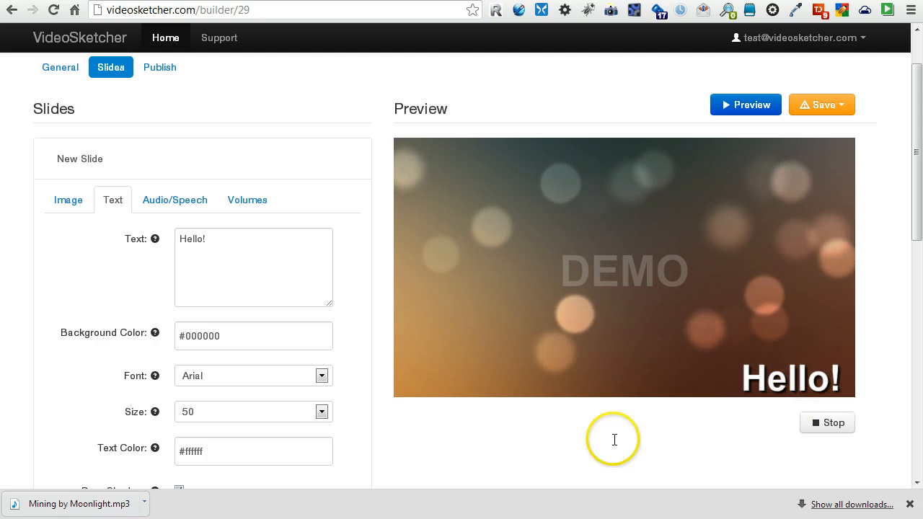
pyautogui.click(231, 241)
pyautogui.write('!')
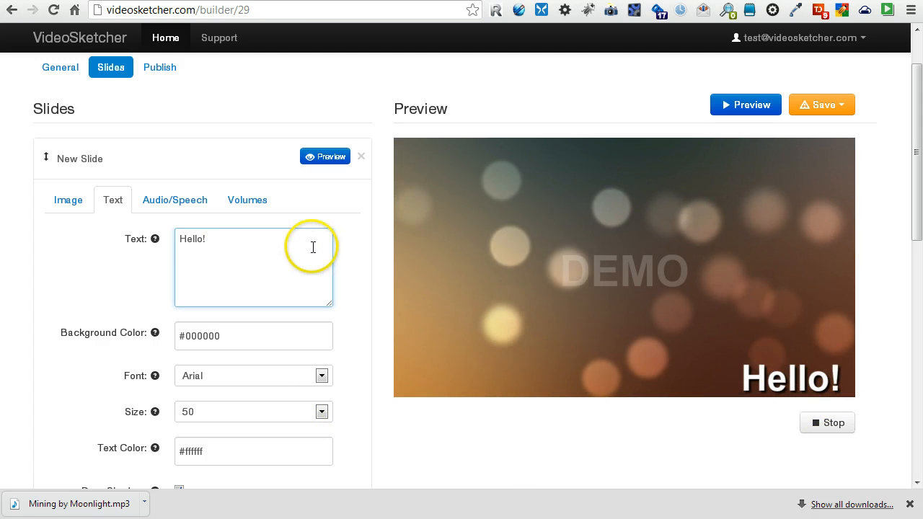
pyautogui.click(323, 158)
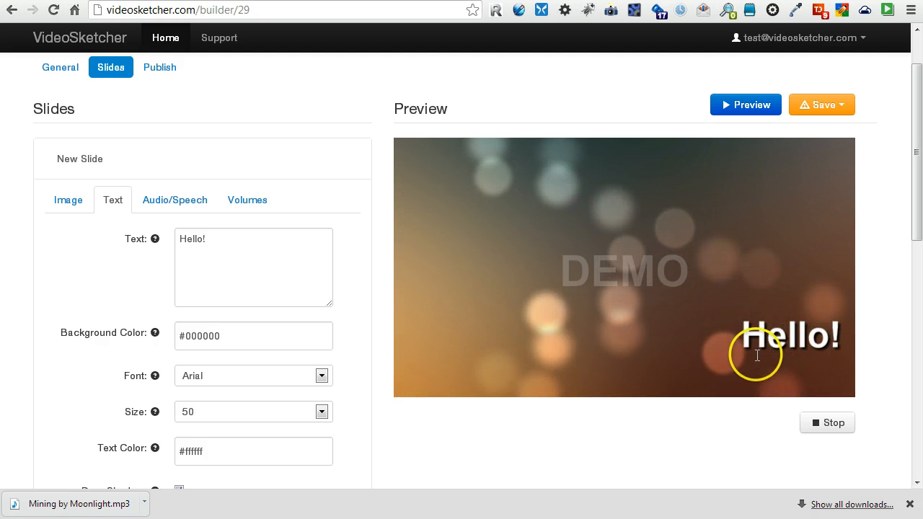
# Set the slide text size to 30, preview it, and save the project.
pyautogui.click(200, 422)
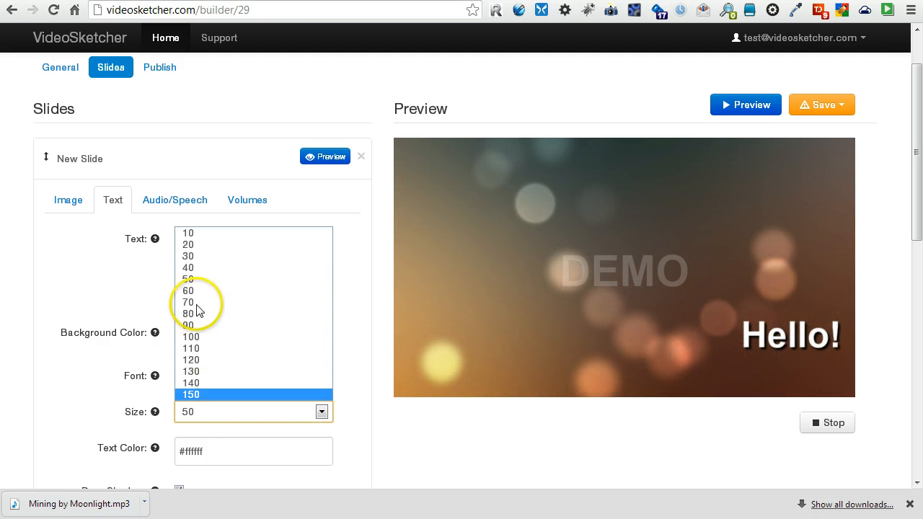
pyautogui.click(195, 304)
pyautogui.click(239, 421)
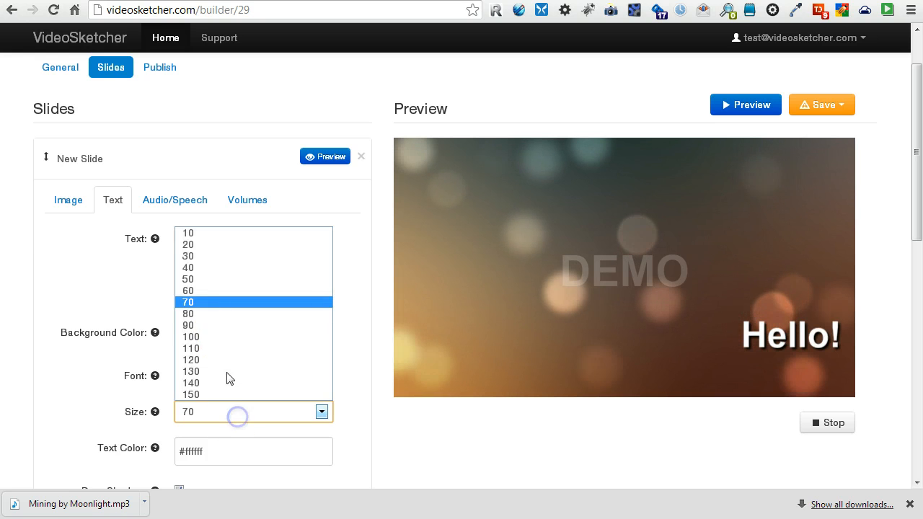
pyautogui.click(196, 255)
pyautogui.click(328, 159)
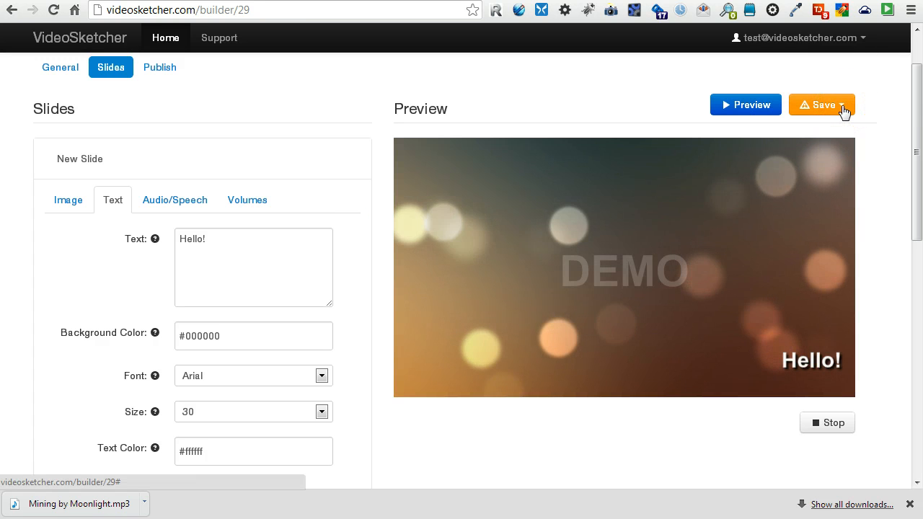
pyautogui.click(841, 115)
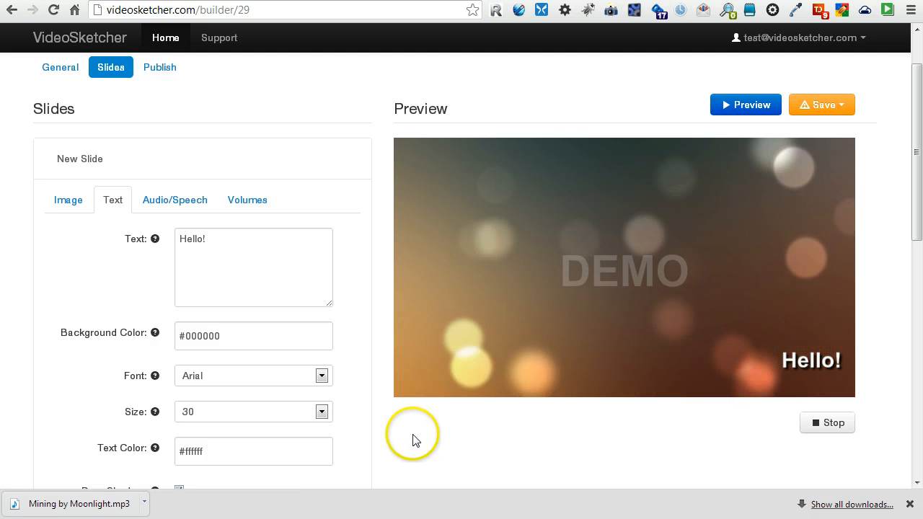
# Rename the first slide to 'Intro' and expand the second New Slide.
pyautogui.click(282, 160)
pyautogui.click(138, 166)
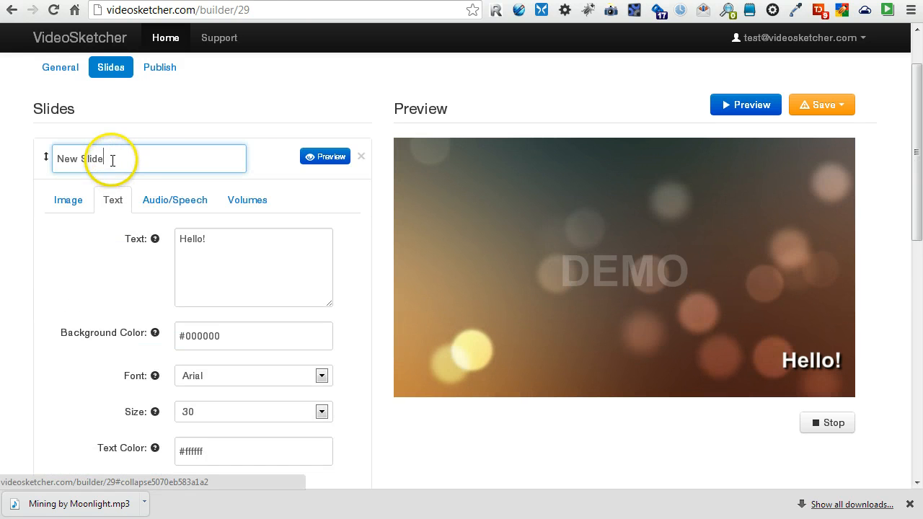
pyautogui.tripleClick(113, 158)
pyautogui.write('Intro')
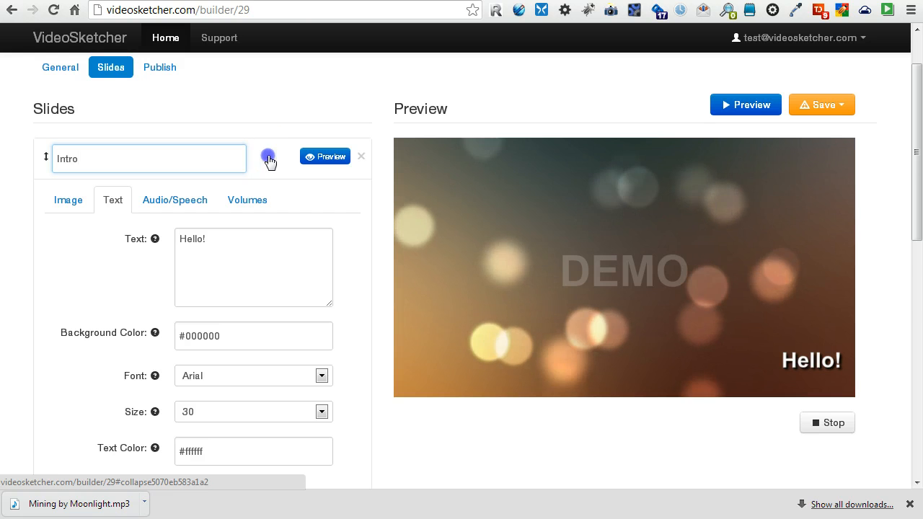
pyautogui.click(267, 159)
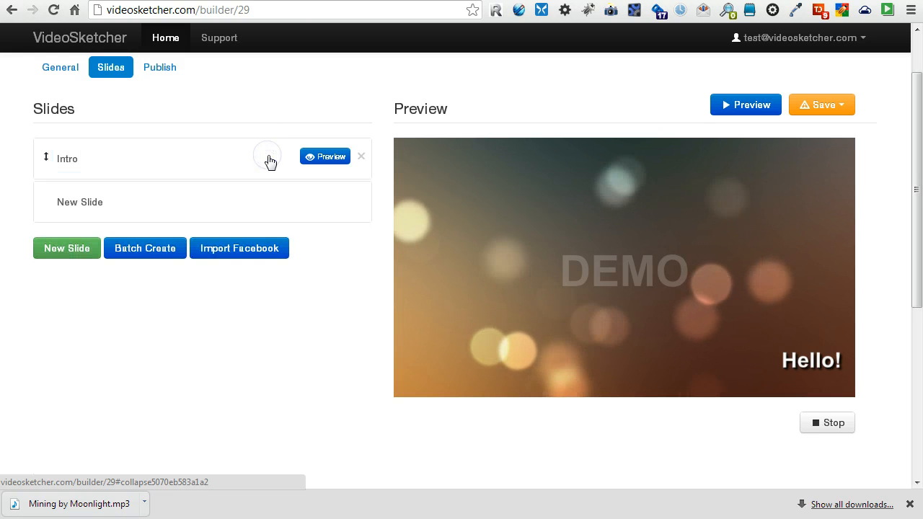
pyautogui.click(270, 203)
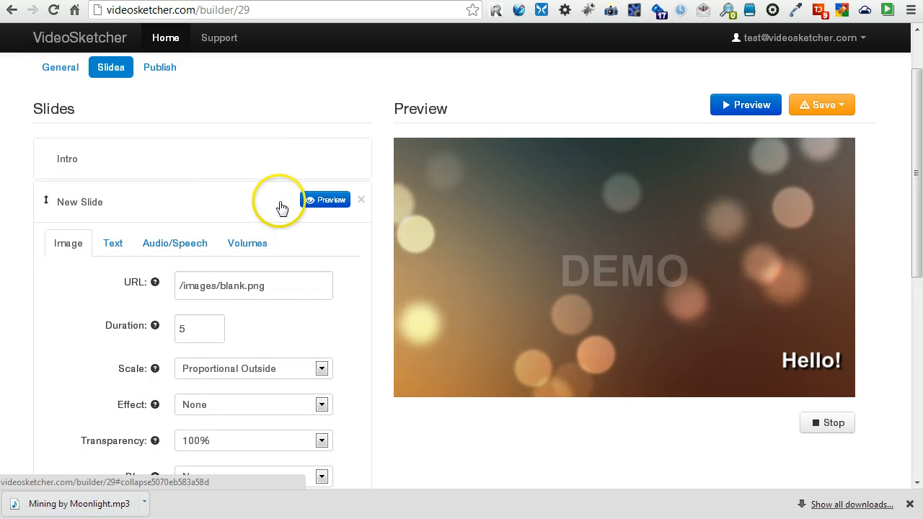
# Replace the slide's placeholder image address with the pasted house photo URL and preview the slide.
pyautogui.scroll(-1, 286, 274)
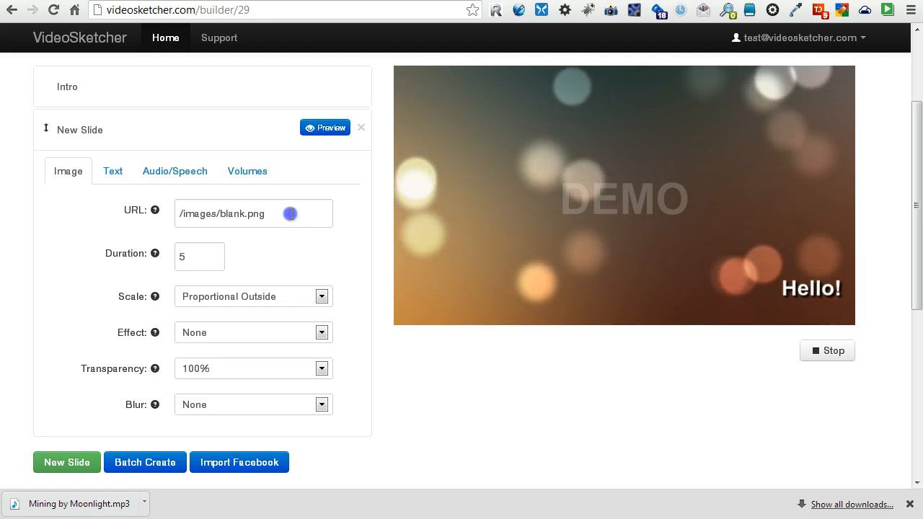
pyautogui.moveTo(294, 212); pyautogui.dragTo(133, 218)
pyautogui.press('BackSpace')
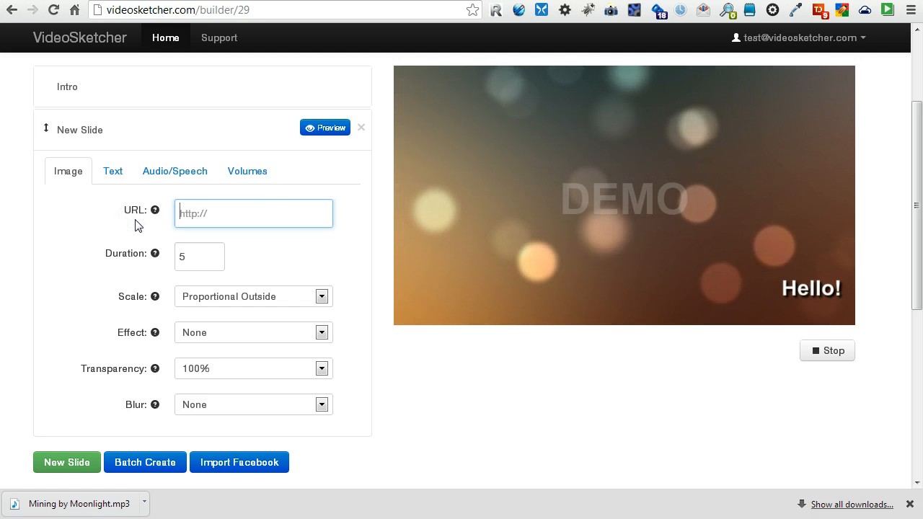
pyautogui.hotkey('ctrl', 'v')
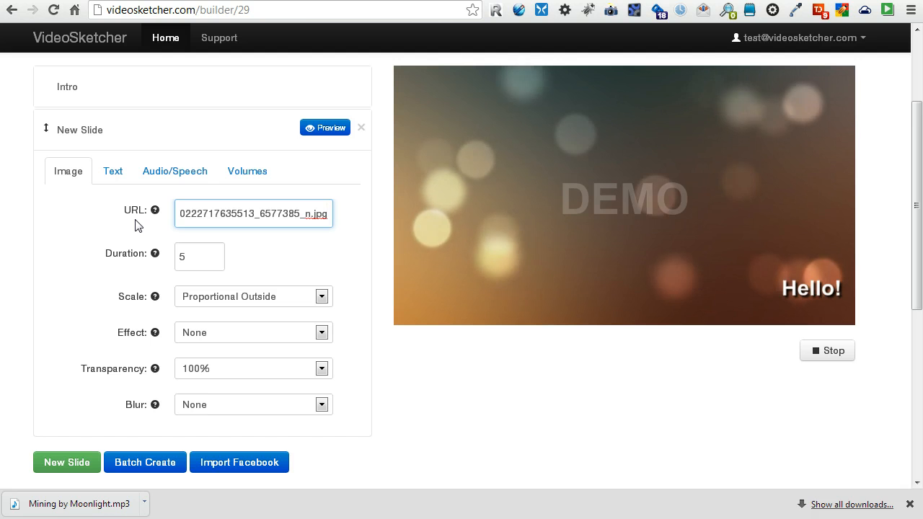
pyautogui.press('Home')
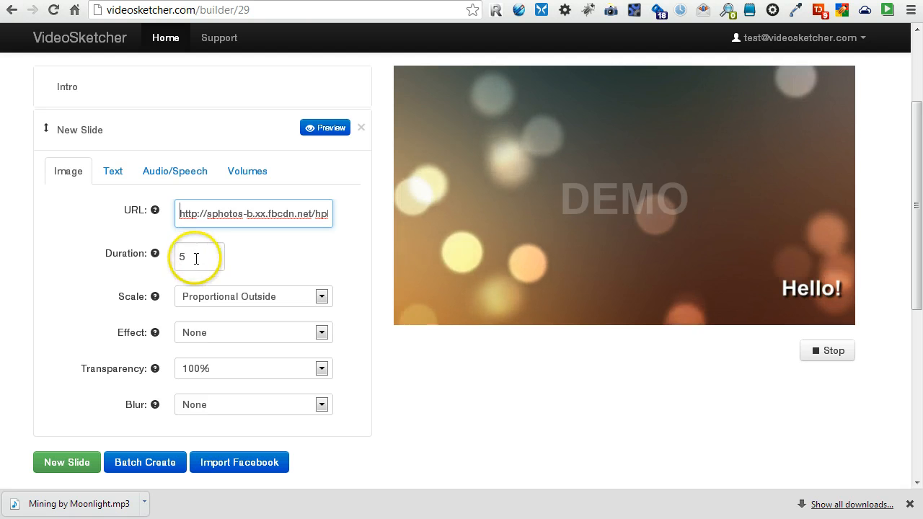
pyautogui.click(331, 130)
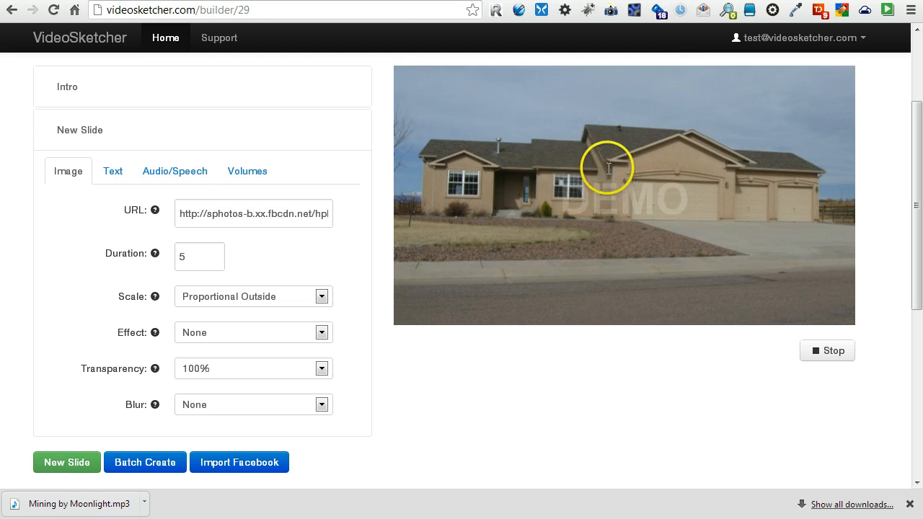
pyautogui.scroll(2, 649, 181)
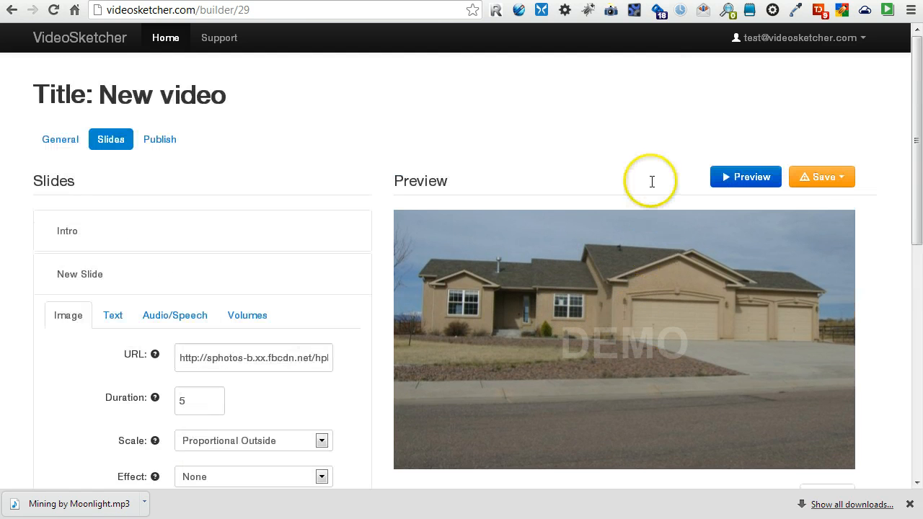
pyautogui.scroll(-1, 652, 182)
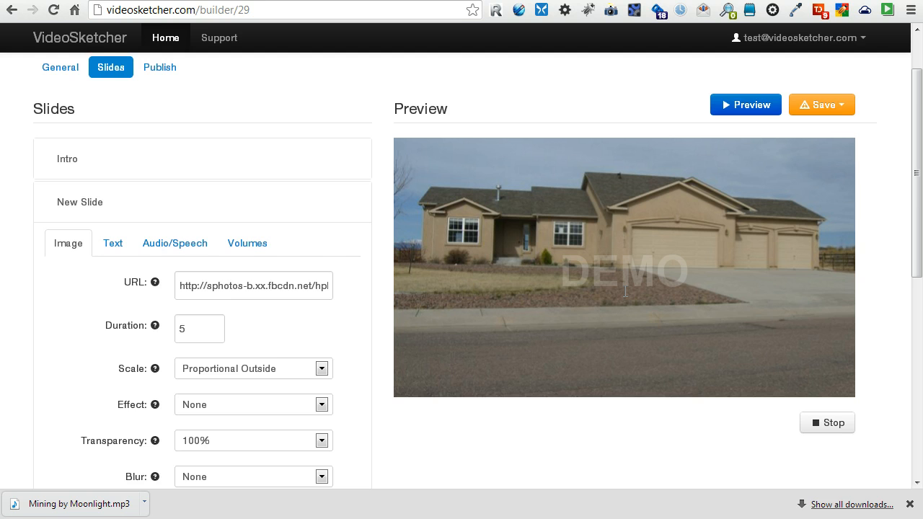
pyautogui.scroll(-1, 588, 353)
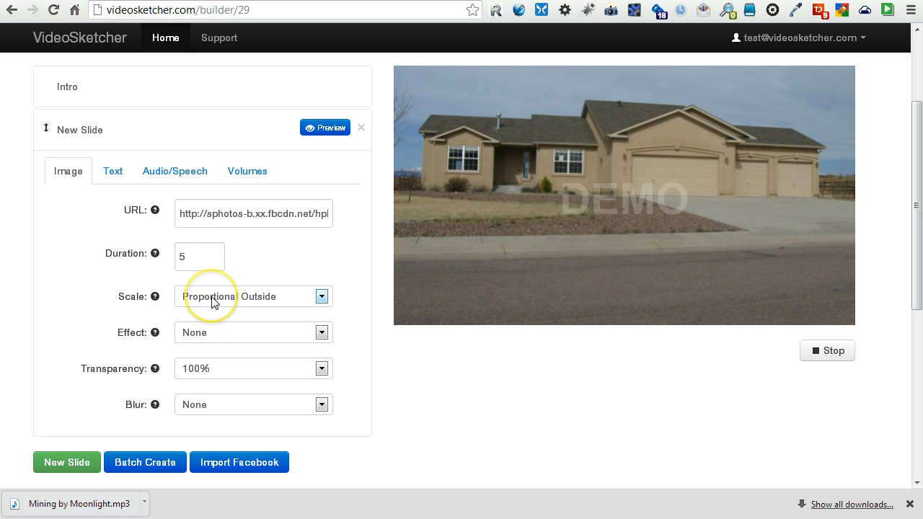
# Try Proportional Inside and then Stretch scaling for the house photo, previewing the stretched result.
pyautogui.moveTo(156, 303)
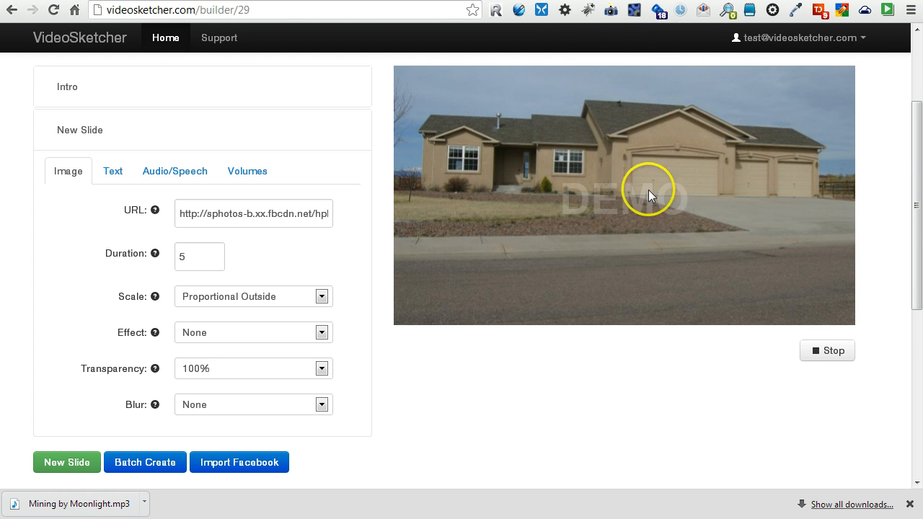
pyautogui.click(315, 299)
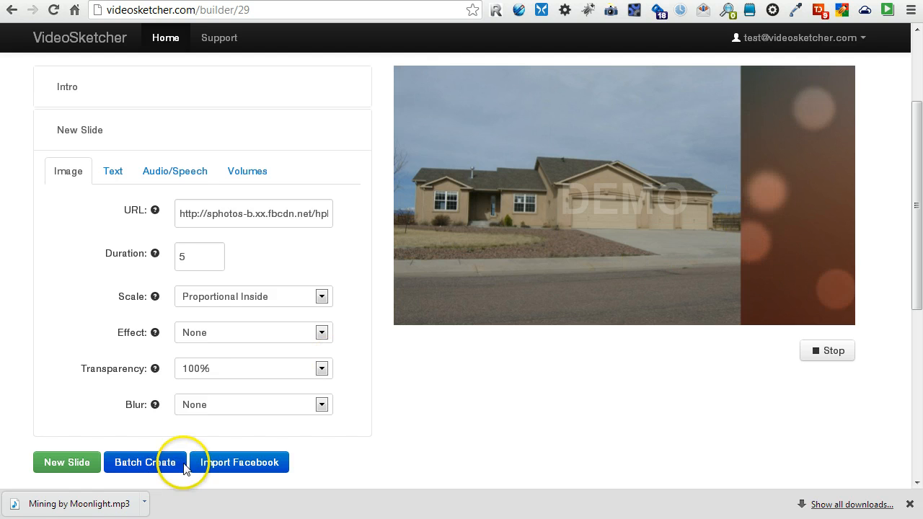
pyautogui.click(231, 302)
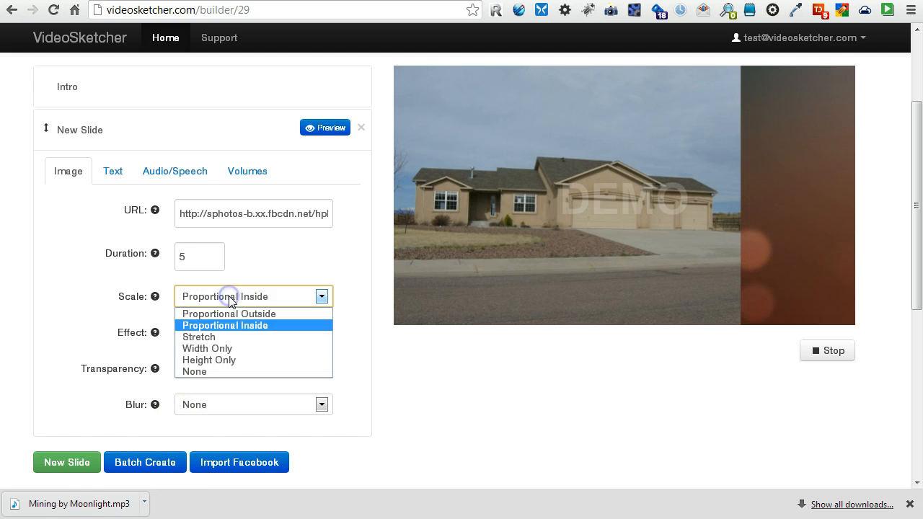
pyautogui.click(224, 339)
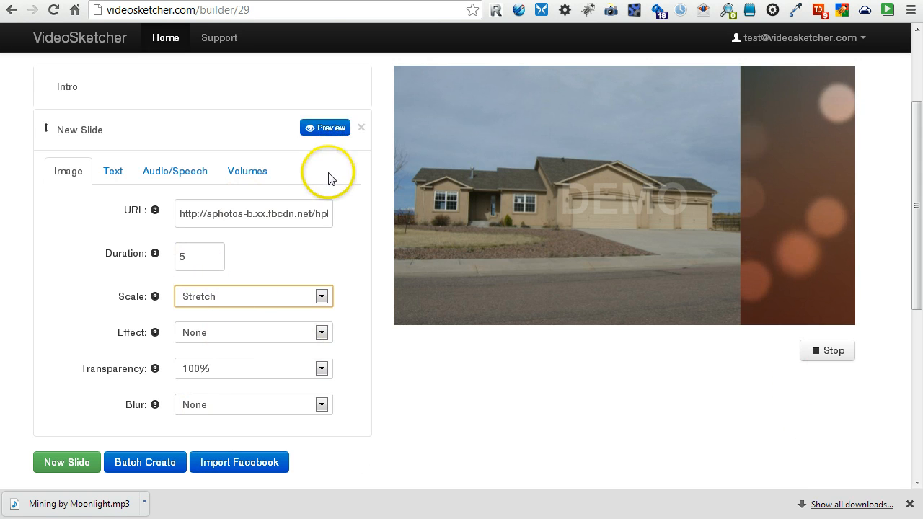
pyautogui.click(324, 134)
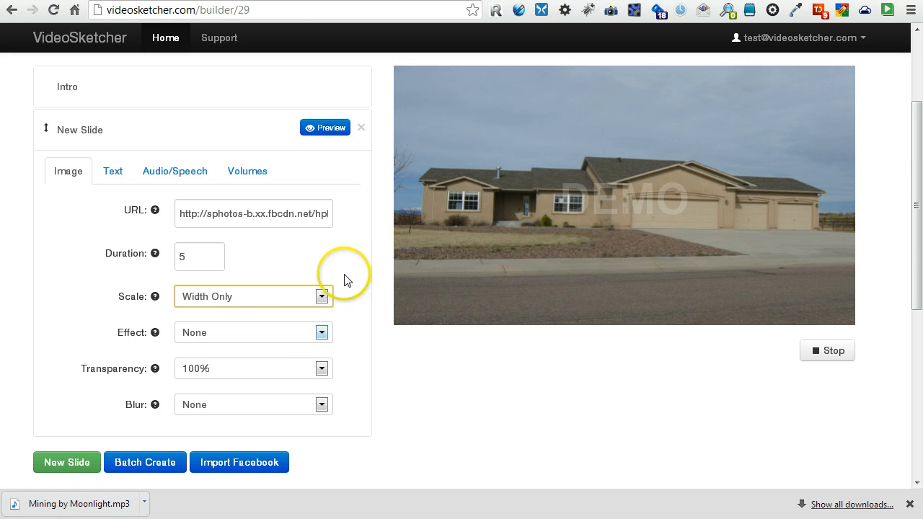
pyautogui.click(398, 307)
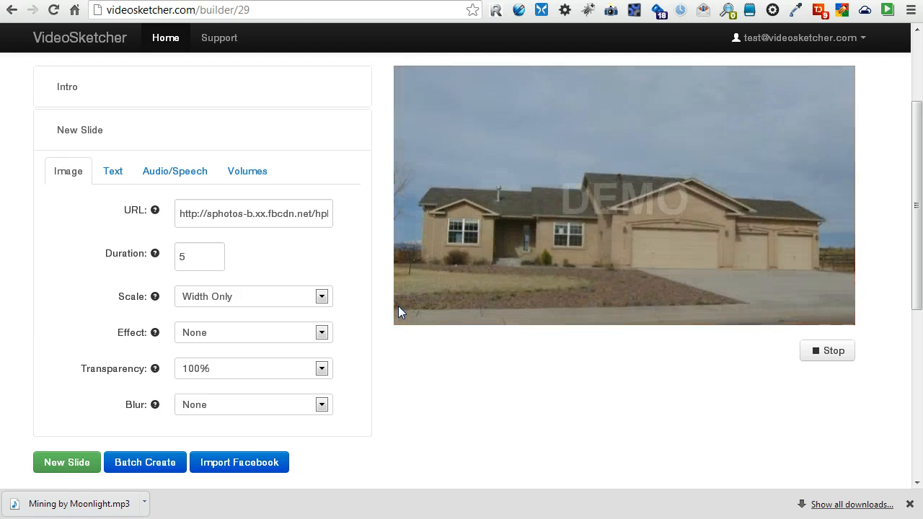
# Switch the photo scaling to Height Only and preview the slide.
pyautogui.click(264, 296)
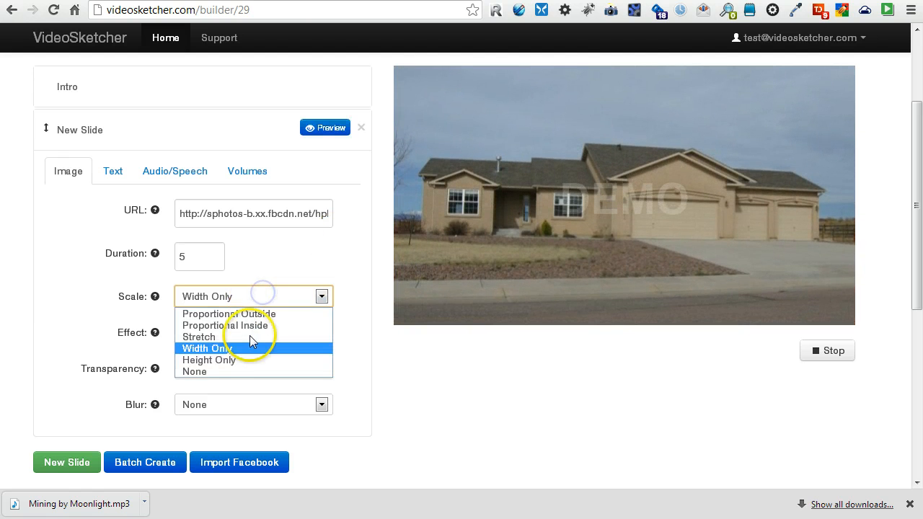
pyautogui.click(241, 360)
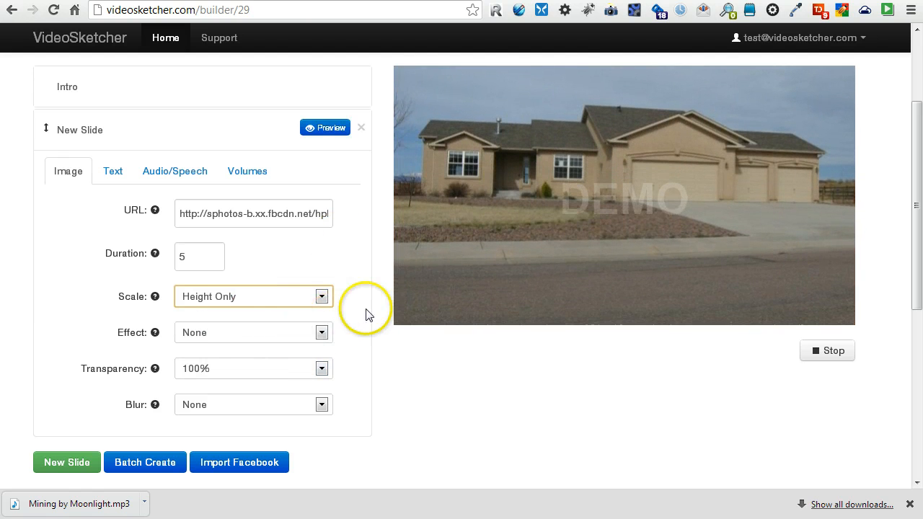
pyautogui.click(457, 419)
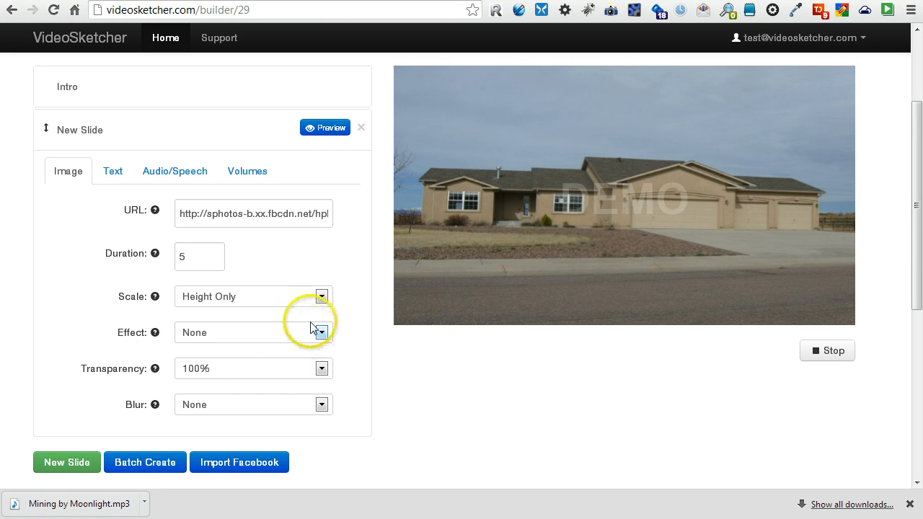
# Set the photo to Proportional Outside scaling with a Background Blur effect and preview it.
pyautogui.click(306, 297)
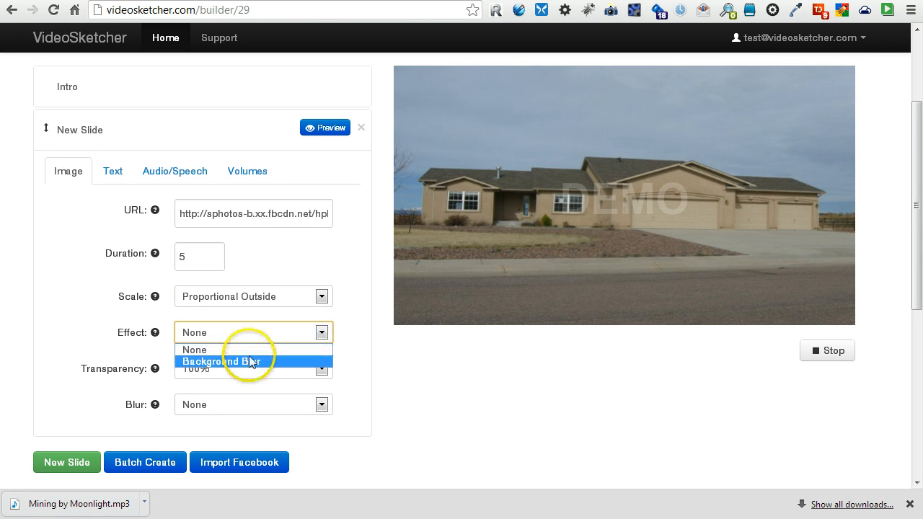
pyautogui.click(251, 361)
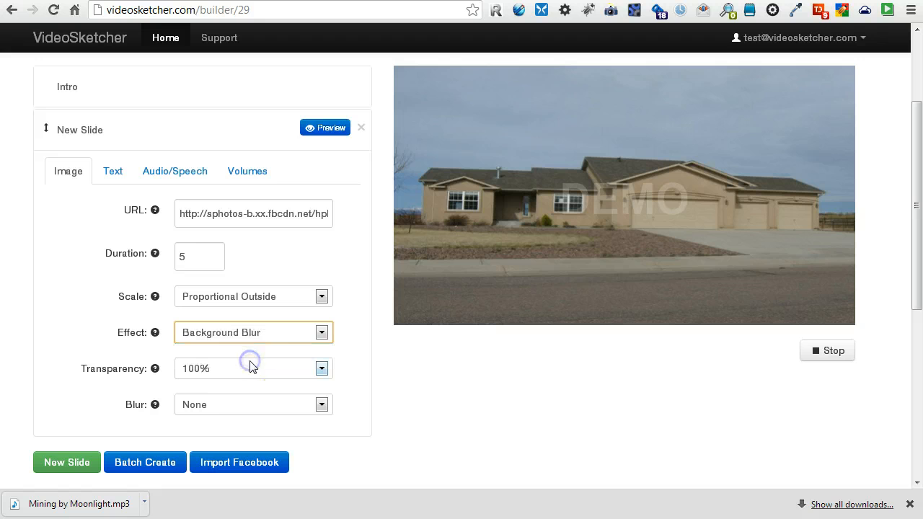
pyautogui.click(315, 128)
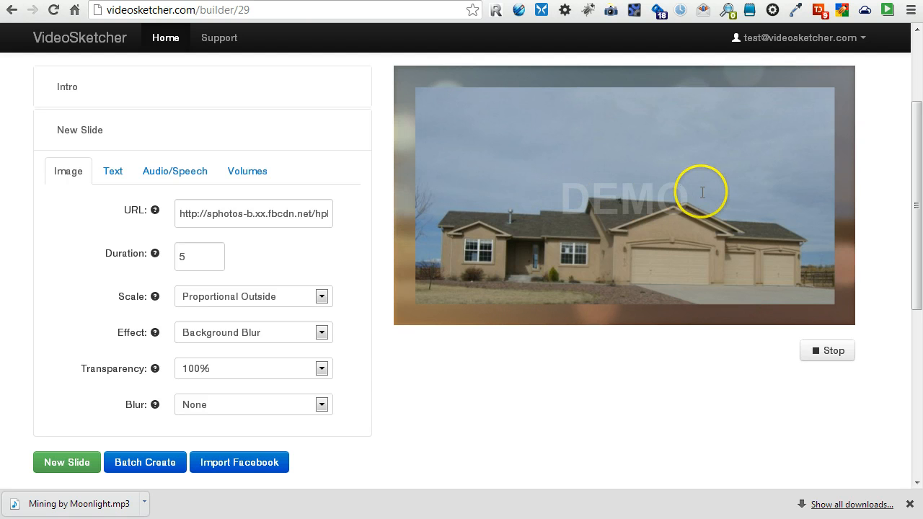
# Keep Proportional Outside scaling and preview the house photo at 20% transparency.
pyautogui.click(303, 301)
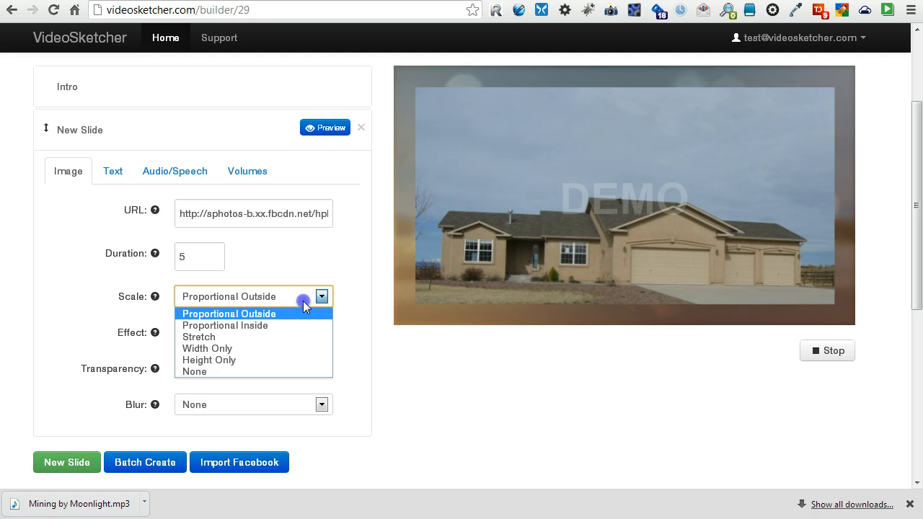
pyautogui.click(303, 301)
pyautogui.click(247, 369)
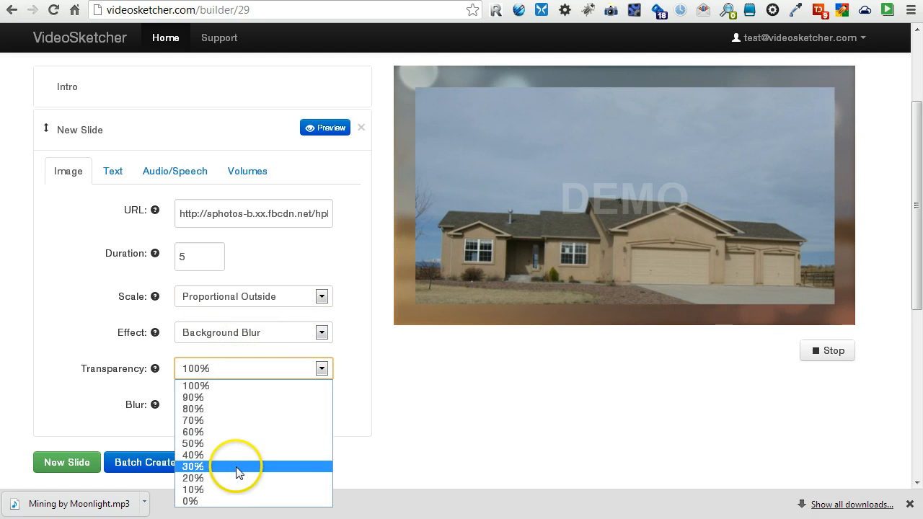
pyautogui.click(239, 477)
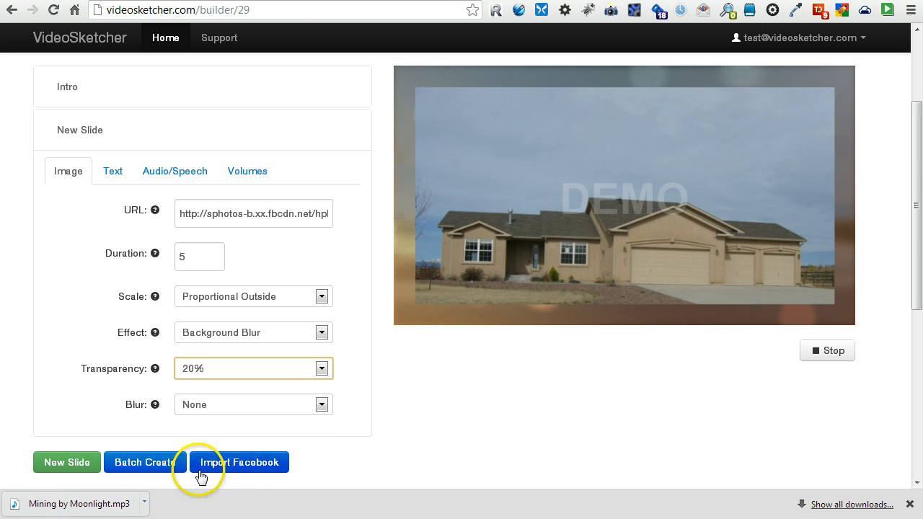
pyautogui.click(326, 129)
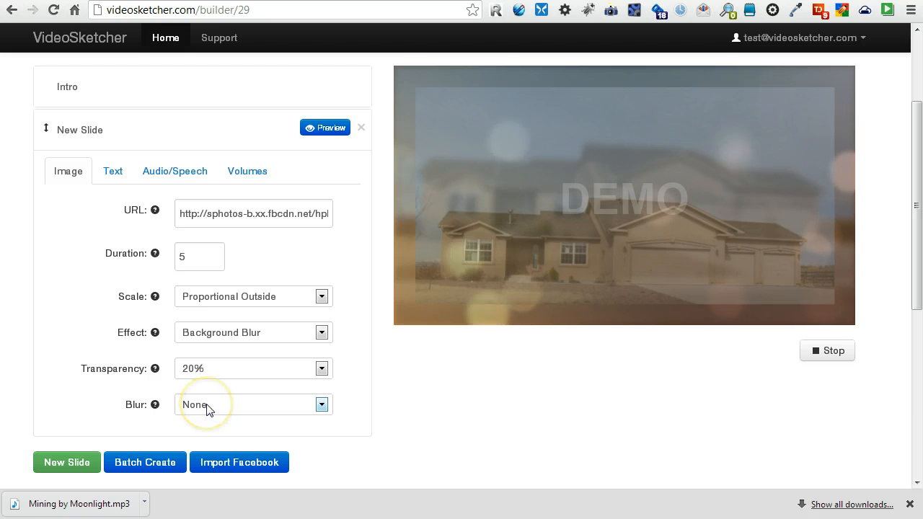
# Restore 100% transparency, set Blur to level 3, and preview the slide.
pyautogui.click(216, 370)
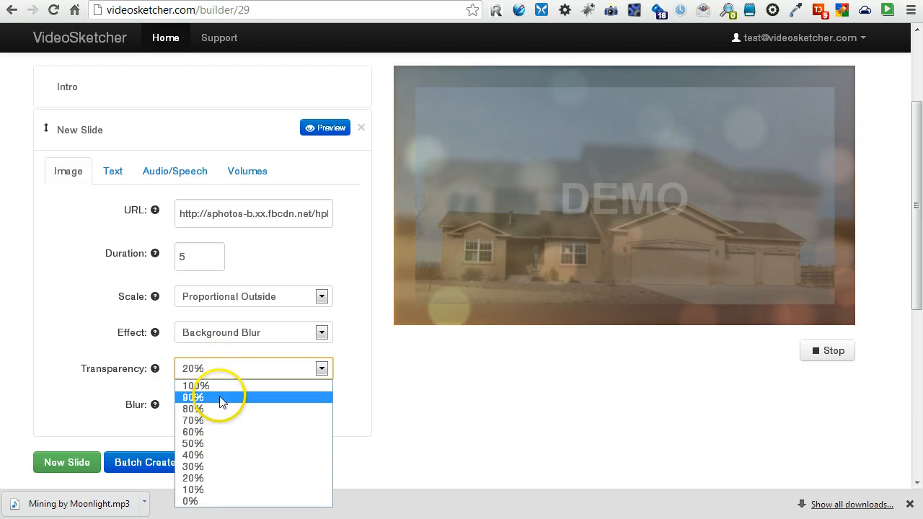
pyautogui.click(220, 387)
pyautogui.click(219, 410)
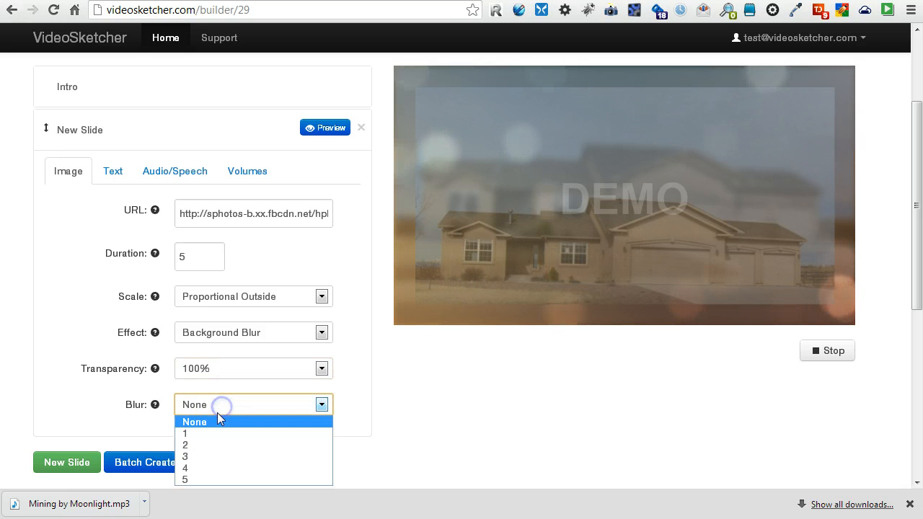
pyautogui.click(198, 457)
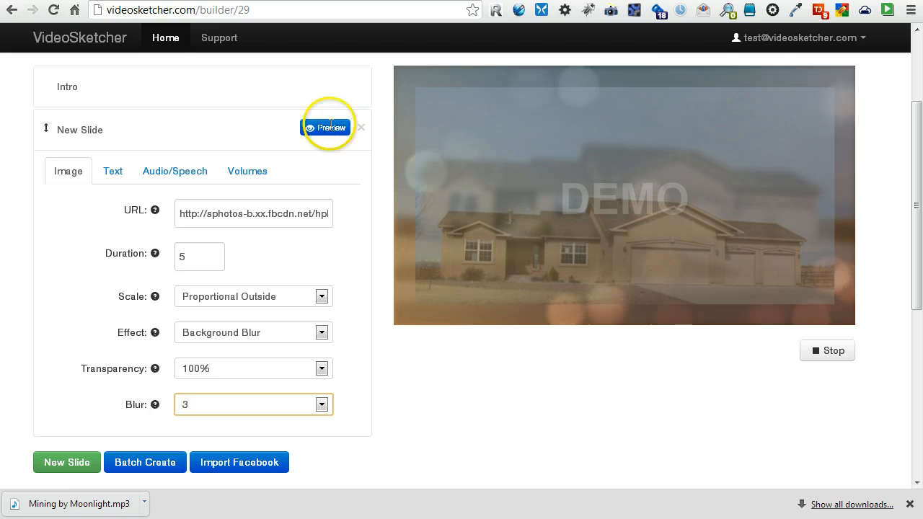
pyautogui.click(331, 128)
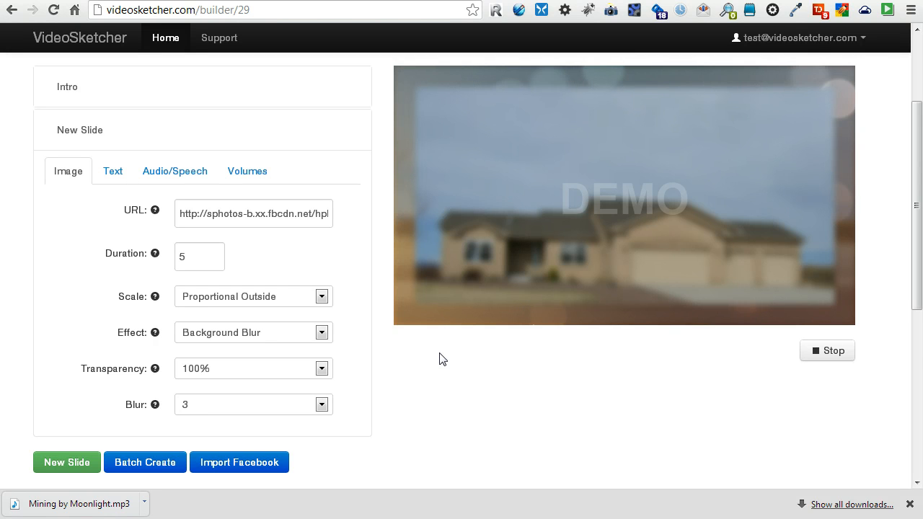
pyautogui.click(610, 270)
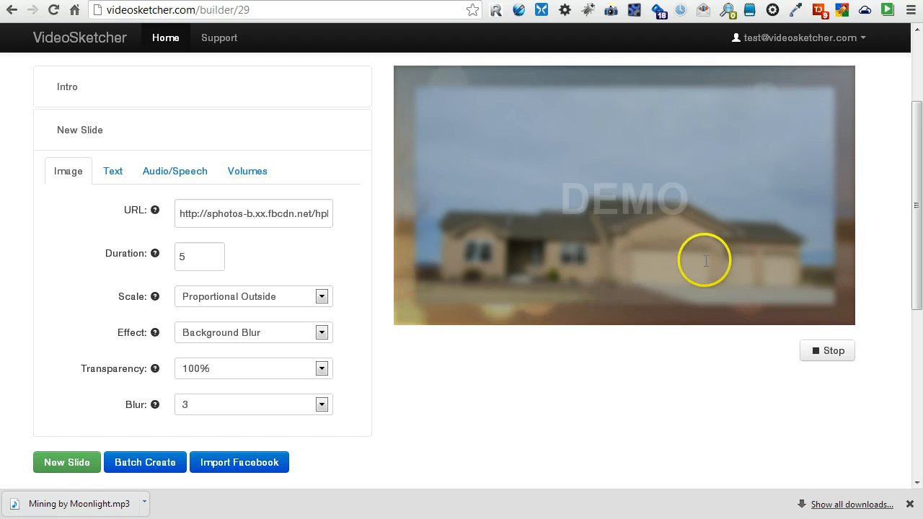
# Set Effect to None and Scale to Stretch, previewing the slide after each change.
pyautogui.click(226, 334)
pyautogui.click(225, 353)
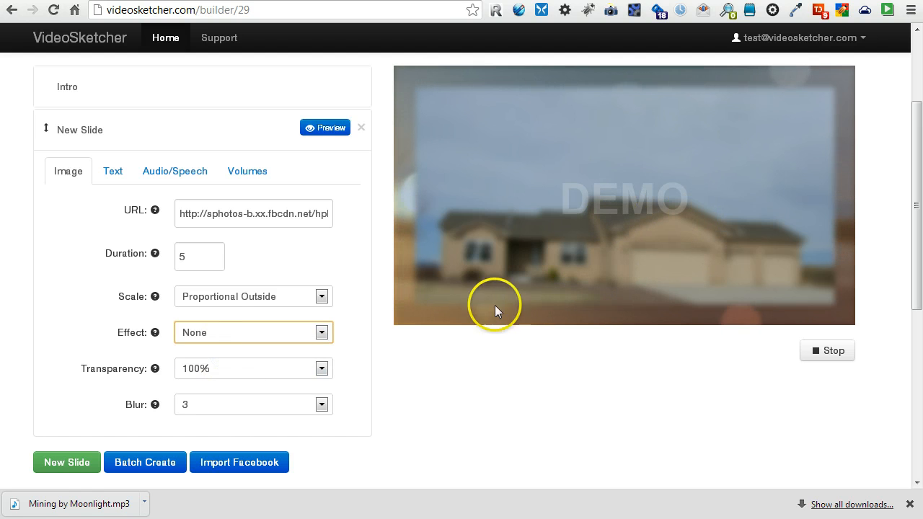
pyautogui.click(333, 130)
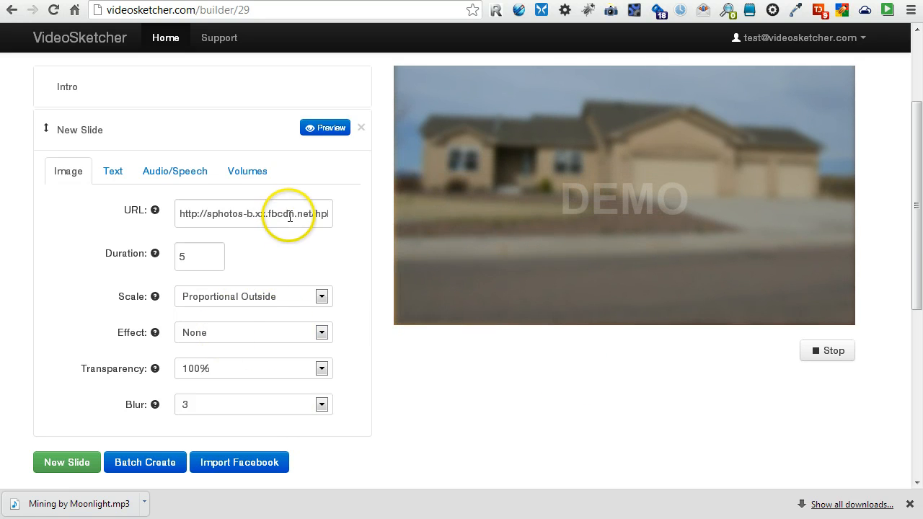
pyautogui.click(247, 312)
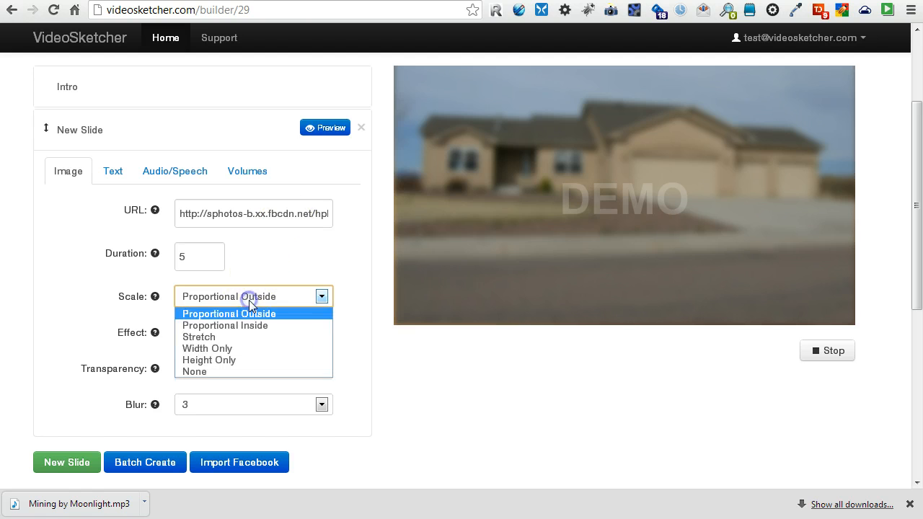
pyautogui.click(240, 348)
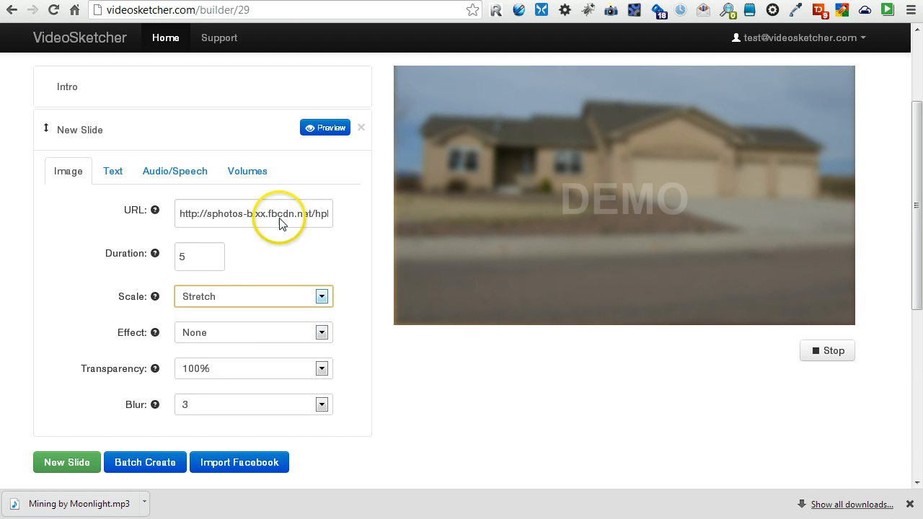
pyautogui.click(314, 132)
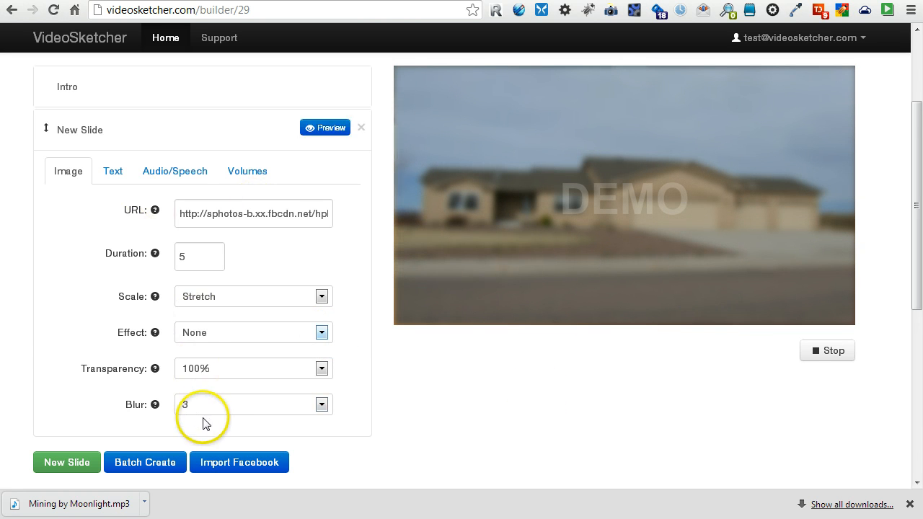
# Edit the slide's caption text, which reads '5 bedroom home in quite neighborhood'.
pyautogui.click(114, 174)
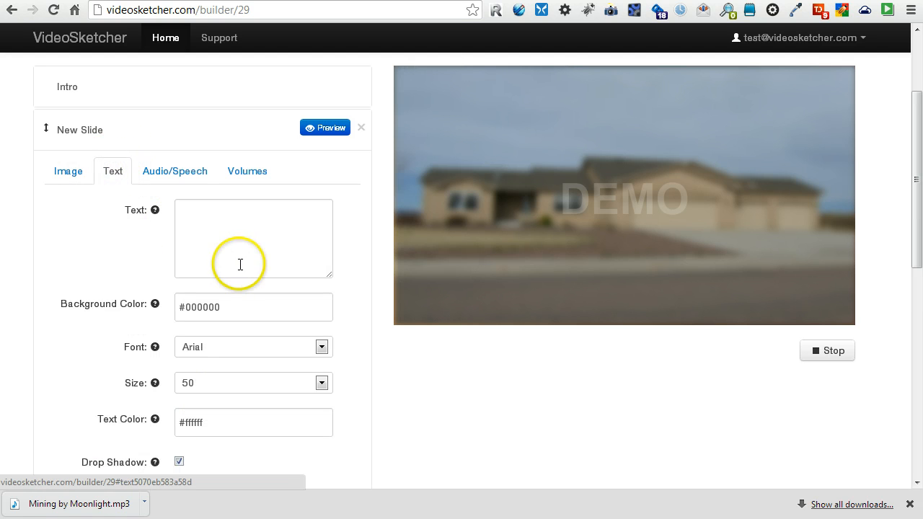
pyautogui.click(232, 228)
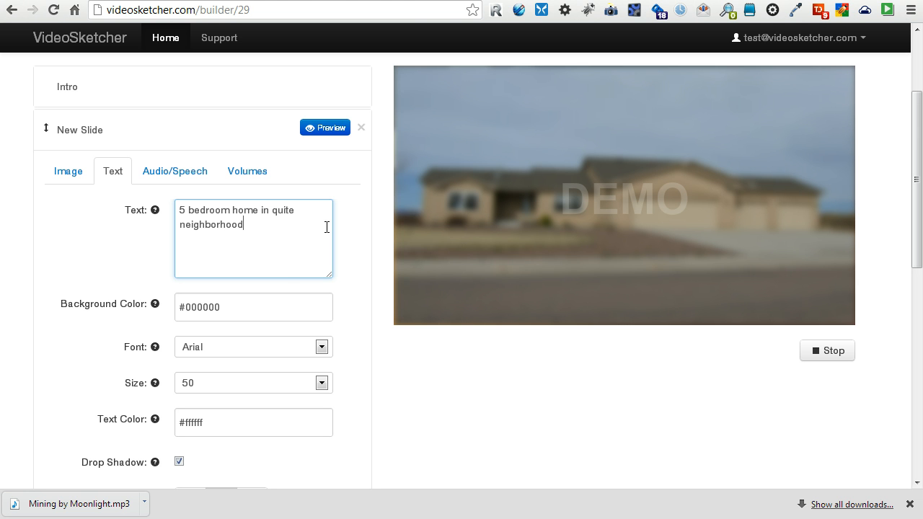
pyautogui.click(418, 397)
# Set the caption size to 30, align it bottom right, and preview the slide.
pyautogui.click(305, 383)
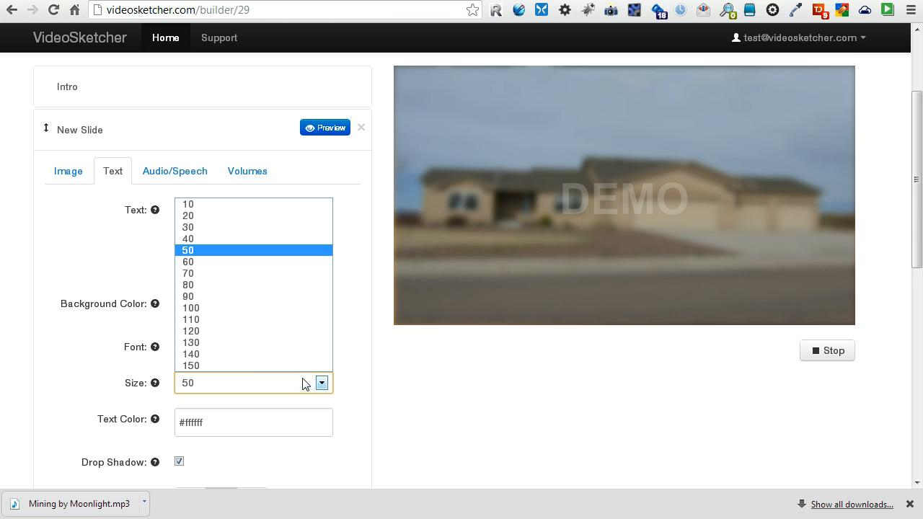
pyautogui.click(209, 227)
pyautogui.scroll(-1, 423, 403)
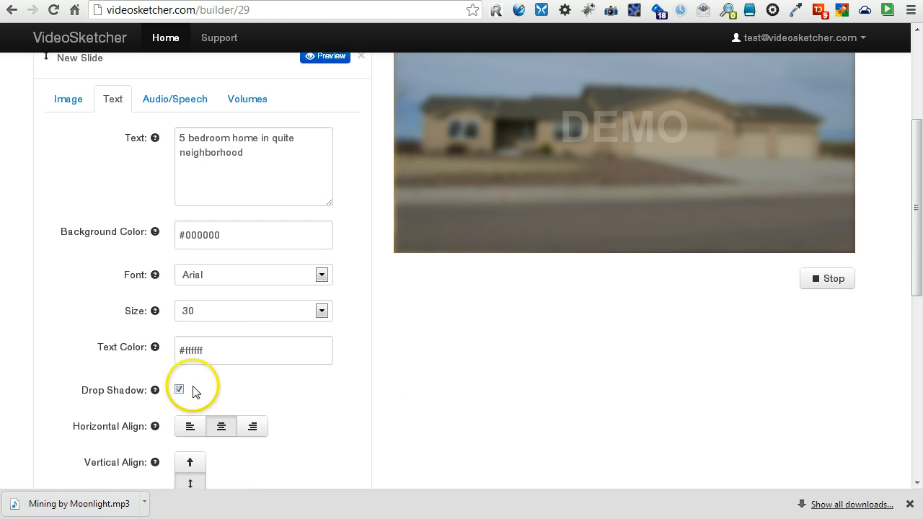
pyautogui.scroll(-1, 361, 400)
pyautogui.click(252, 354)
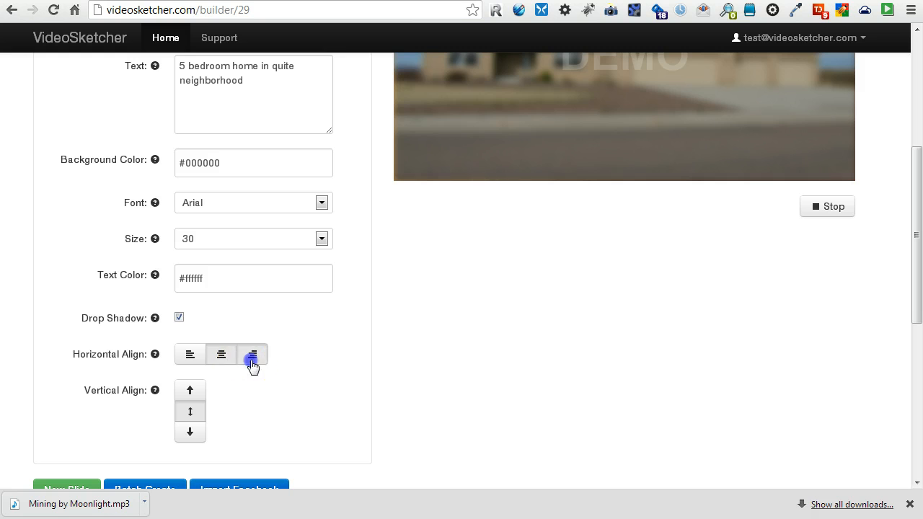
pyautogui.click(190, 432)
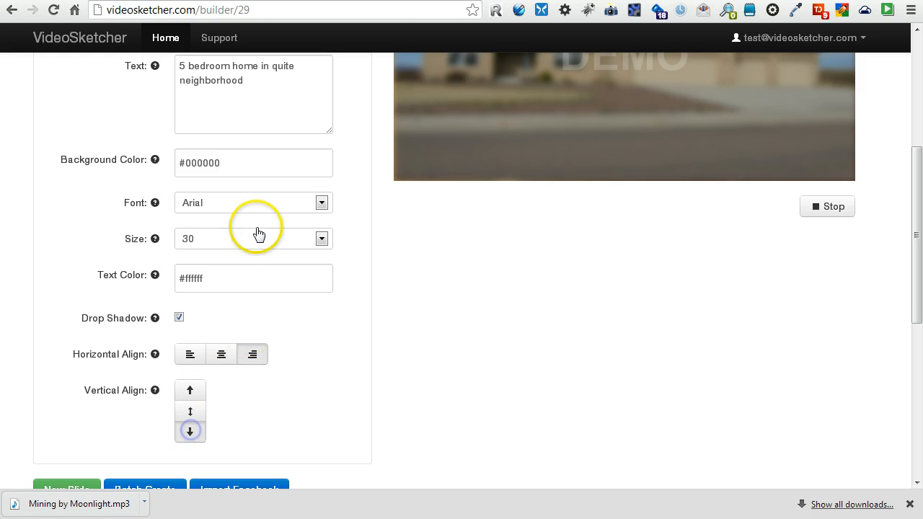
pyautogui.click(274, 84)
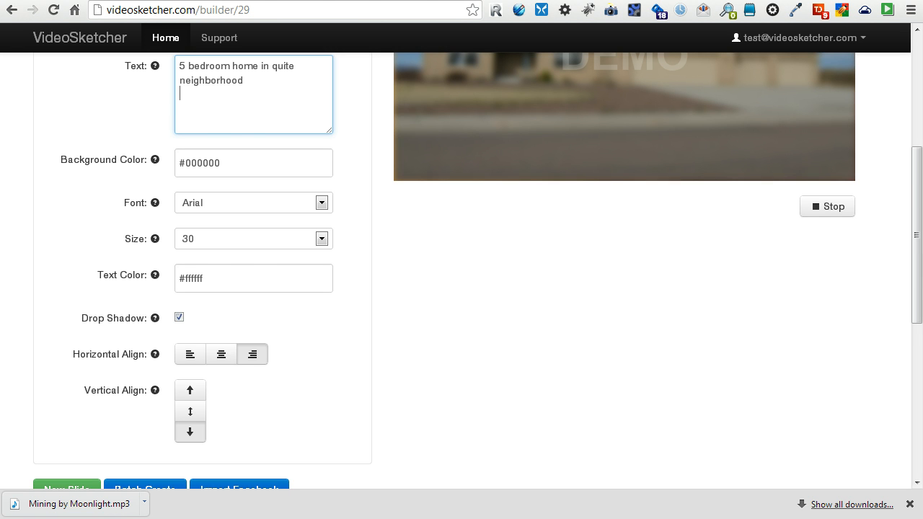
pyautogui.scroll(4, 391, 367)
pyautogui.click(326, 129)
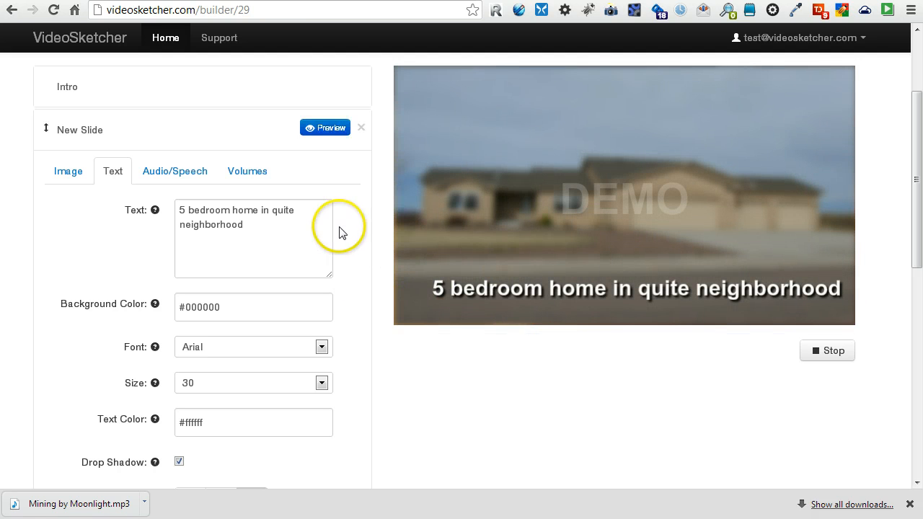
# Correct 'quite' to 'quiet', break the caption onto two lines after 'in', and preview.
pyautogui.click(309, 210)
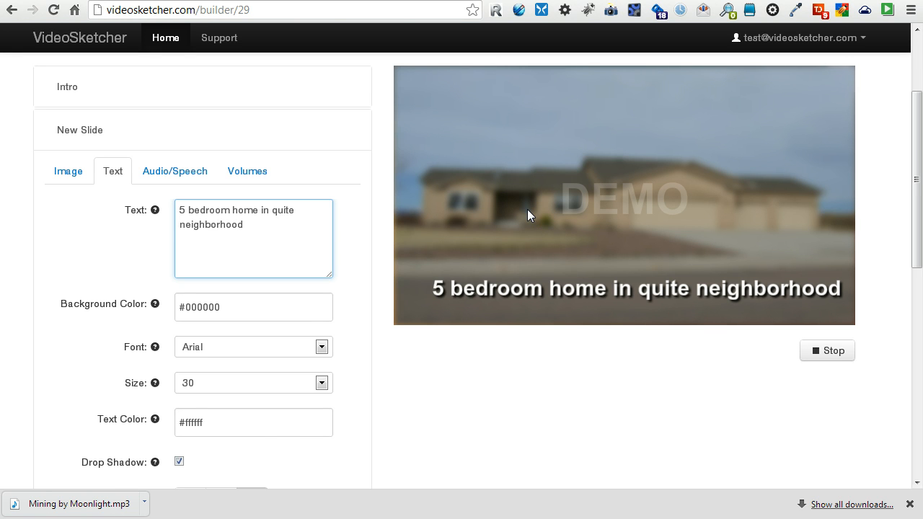
pyautogui.press('BackSpace')
pyautogui.press('Left')
pyautogui.press('Left')
pyautogui.press('Left')
pyautogui.write('a')
pyautogui.write('e')
pyautogui.press('Return')
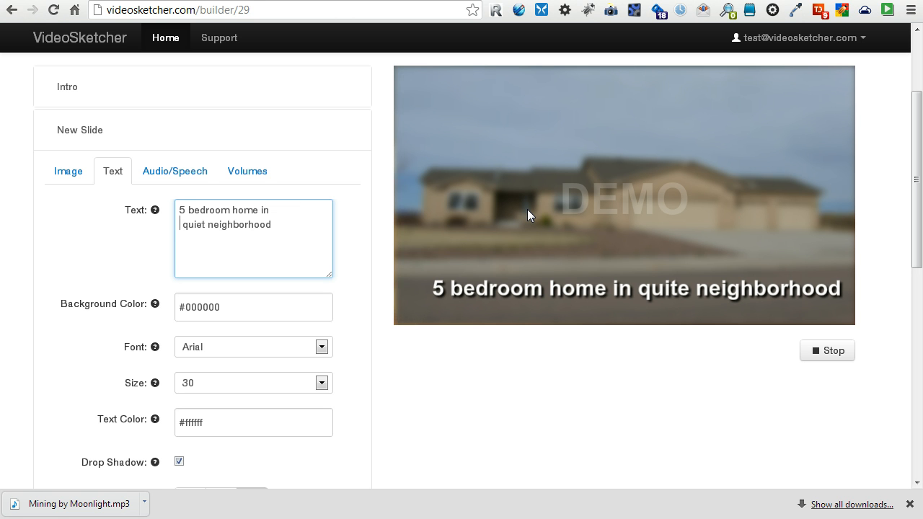
pyautogui.press('Delete')
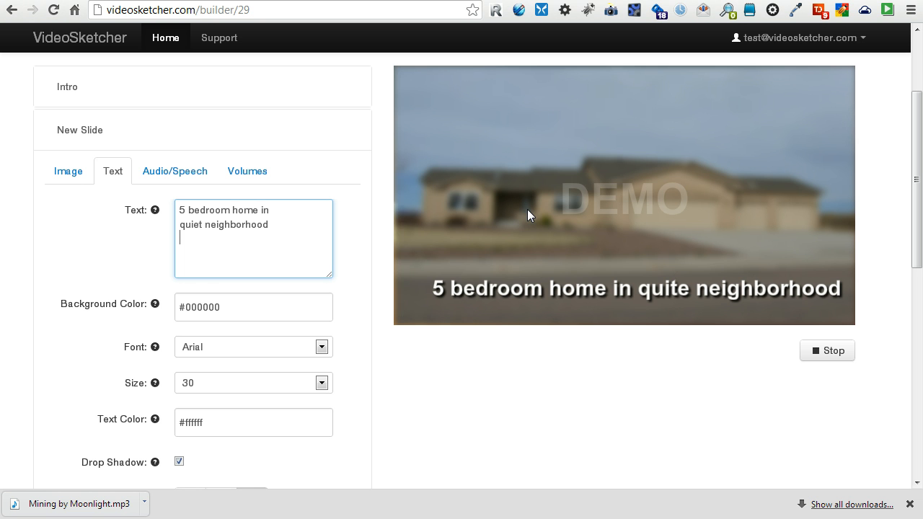
pyautogui.moveTo(331, 165)
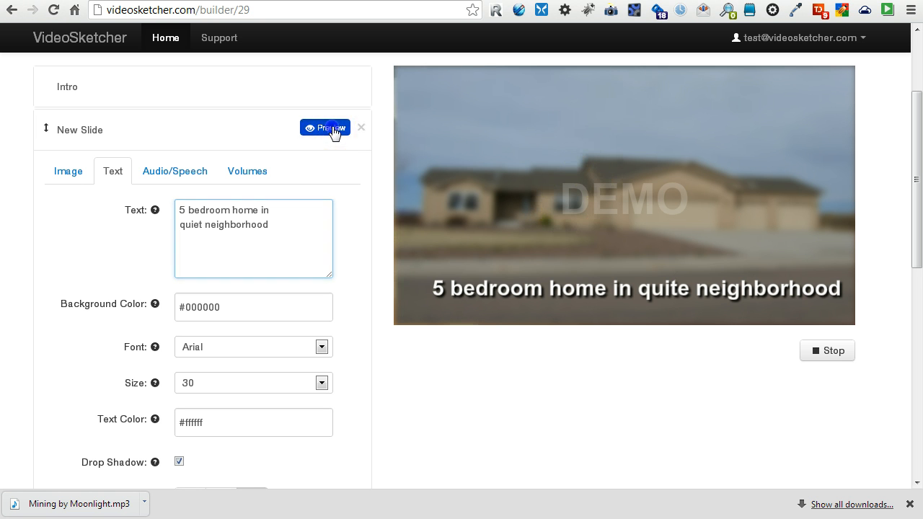
pyautogui.click(331, 131)
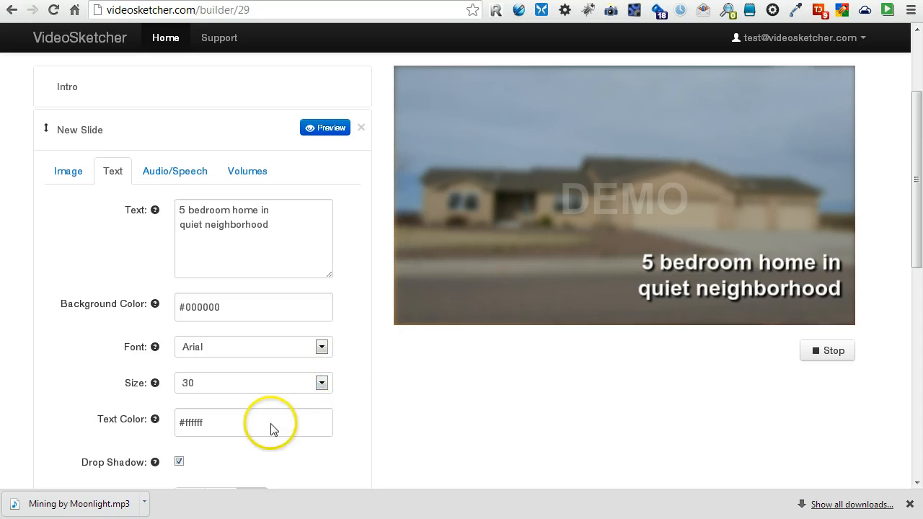
# Open the caption Size list and close it without changing the size.
pyautogui.click(321, 383)
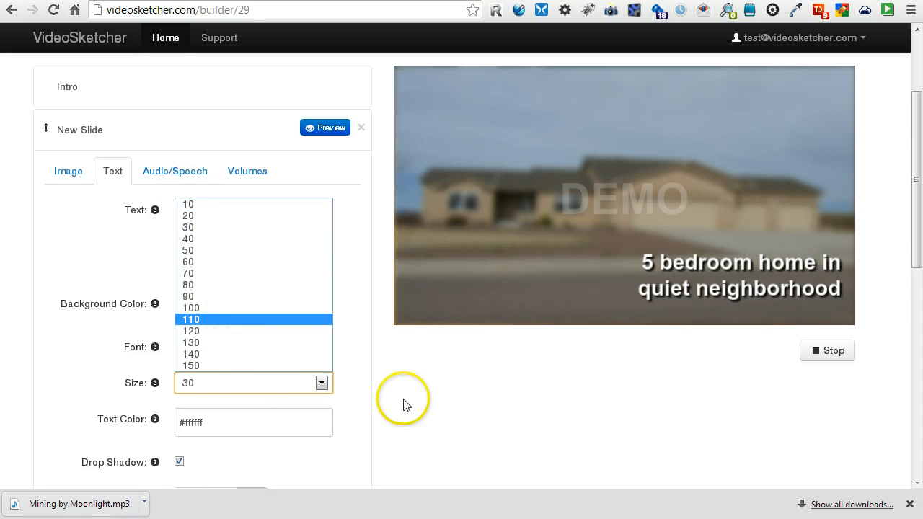
pyautogui.click(431, 399)
pyautogui.click(339, 426)
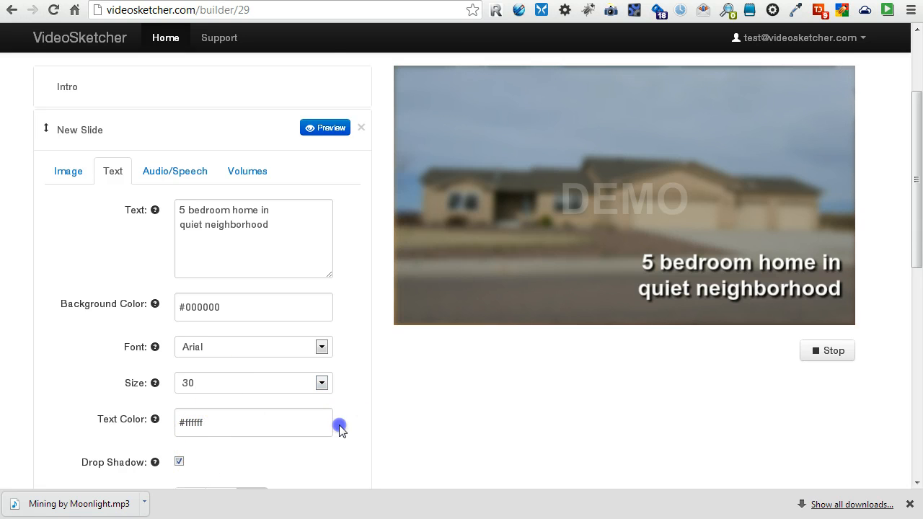
pyautogui.scroll(-2, 421, 401)
pyautogui.scroll(-1, 310, 353)
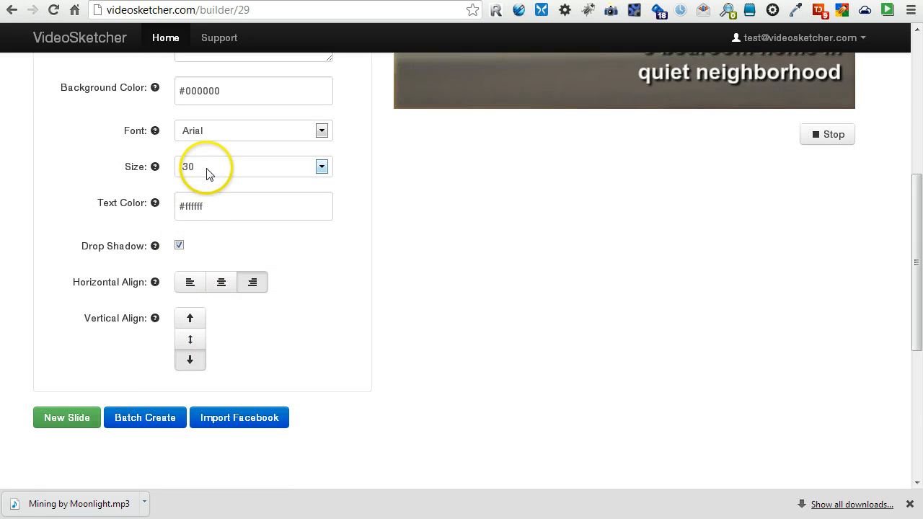
pyautogui.scroll(3, 195, 184)
# Change the house photo's Blur from 3 to None and preview the sharp slide.
pyautogui.click(68, 172)
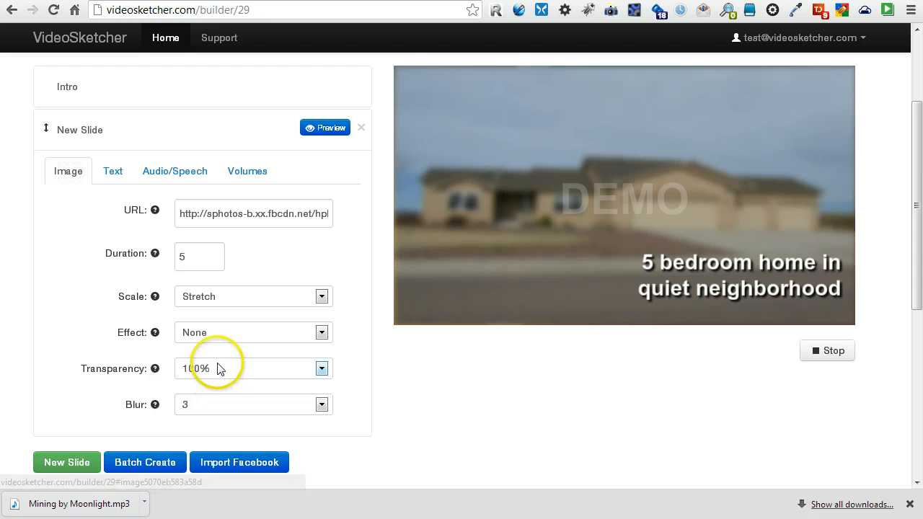
pyautogui.click(213, 402)
pyautogui.click(206, 421)
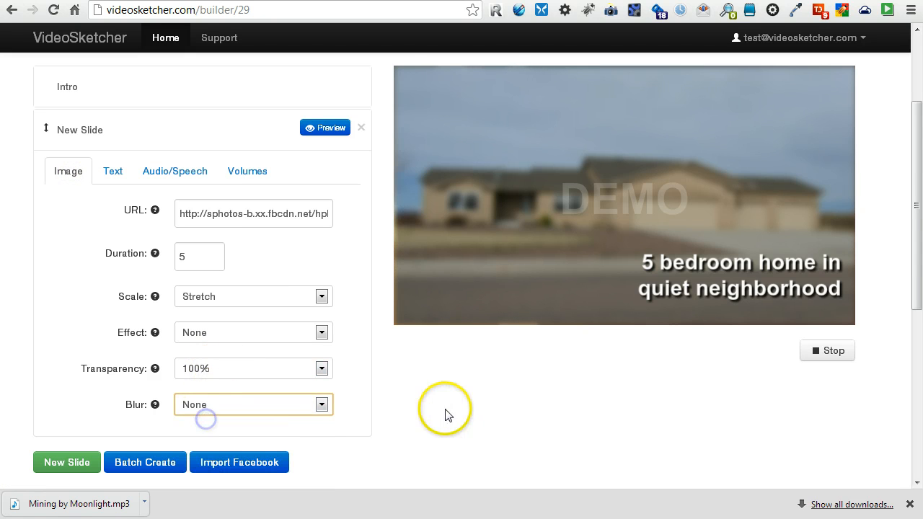
pyautogui.click(330, 125)
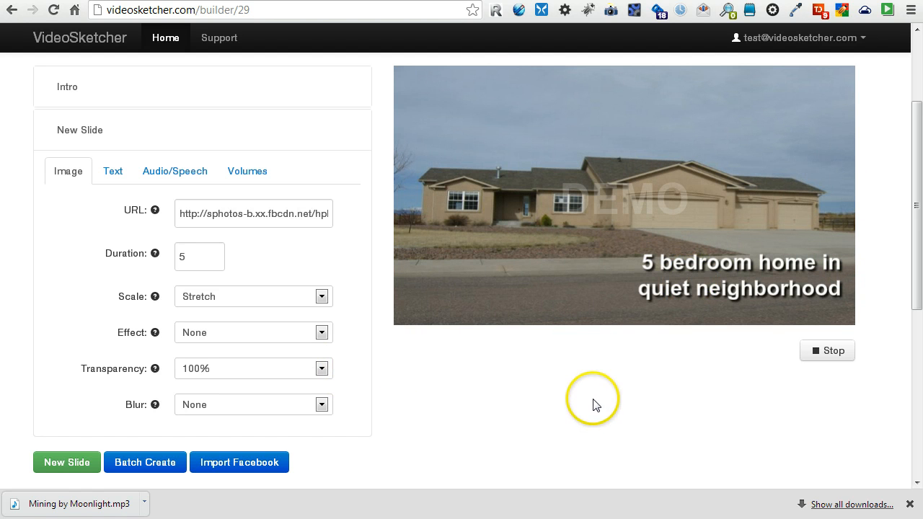
pyautogui.scroll(1, 590, 403)
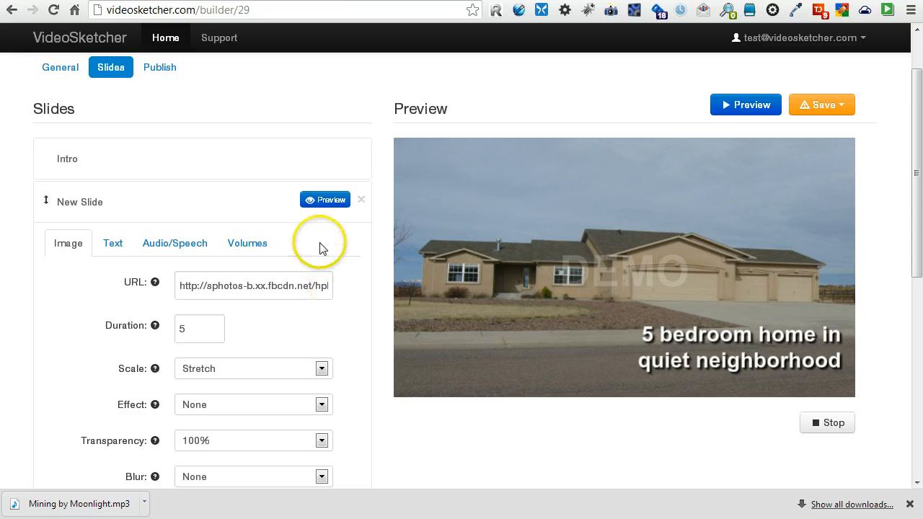
pyautogui.scroll(-1, 332, 248)
pyautogui.scroll(1, 331, 248)
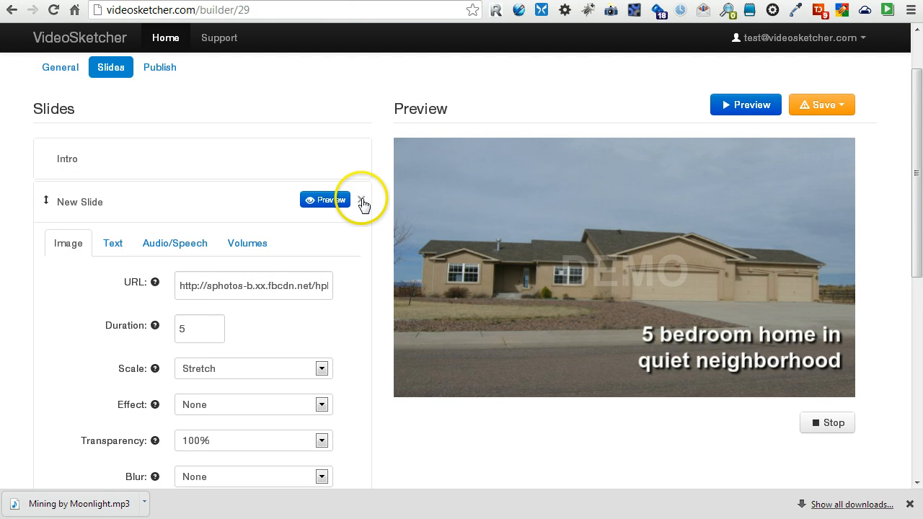
# Collapse the house slide, add a third slide, and start typing 'Ending' as its name.
pyautogui.click(284, 209)
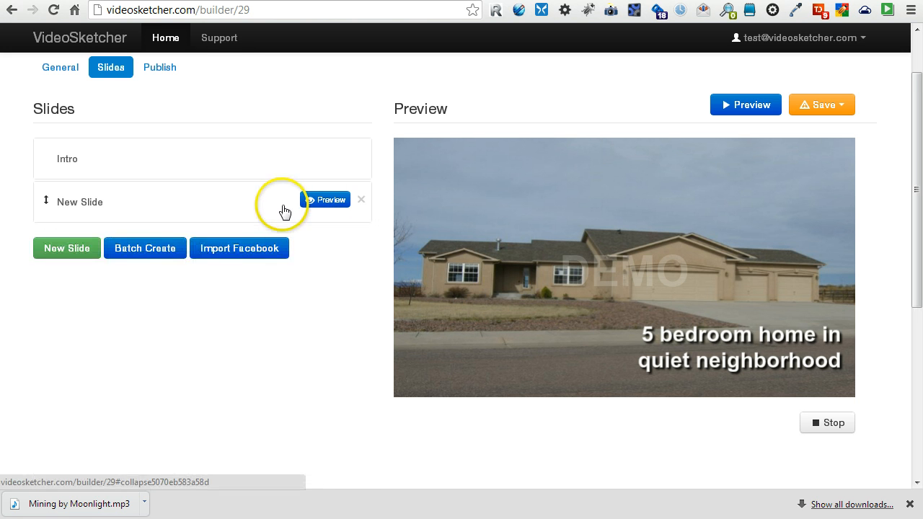
pyautogui.click(83, 258)
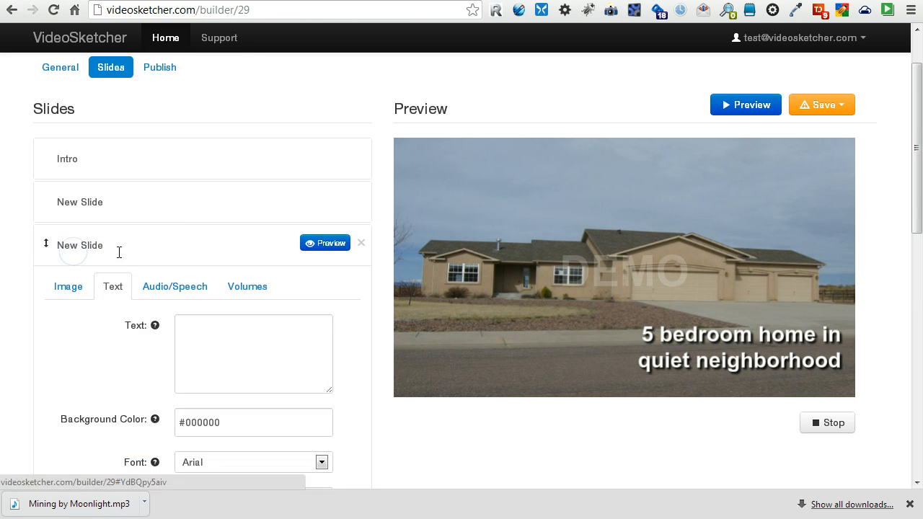
pyautogui.click(132, 247)
pyautogui.tripleClick(48, 243)
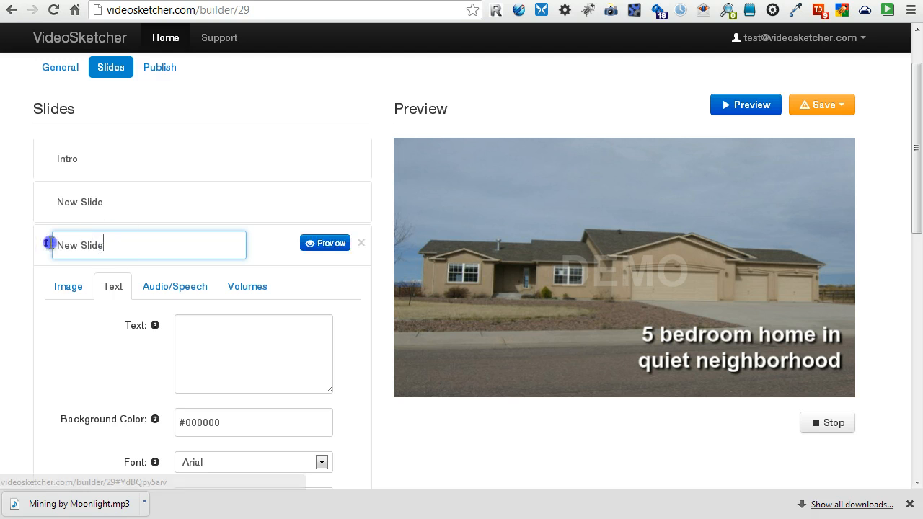
pyautogui.write('Edn')
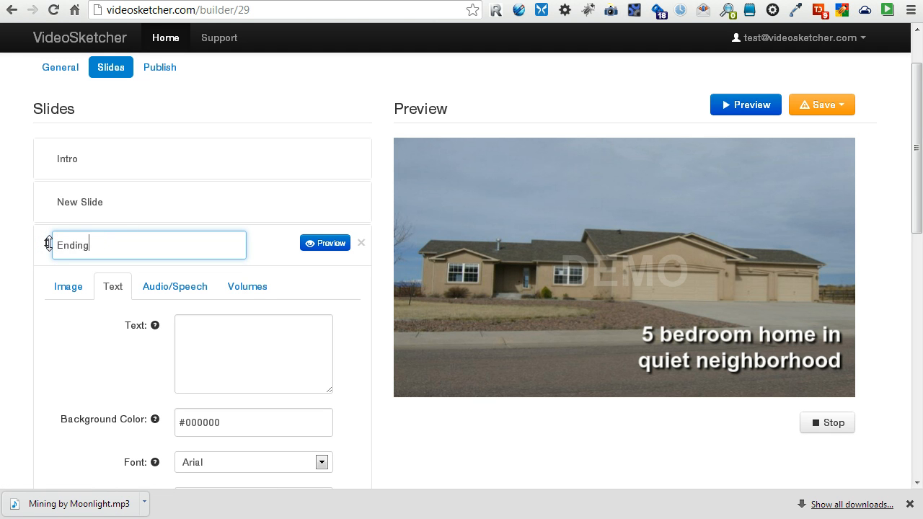
# Confirm the 'Ending' slide name and reopen the slide to begin its caption.
pyautogui.click(264, 251)
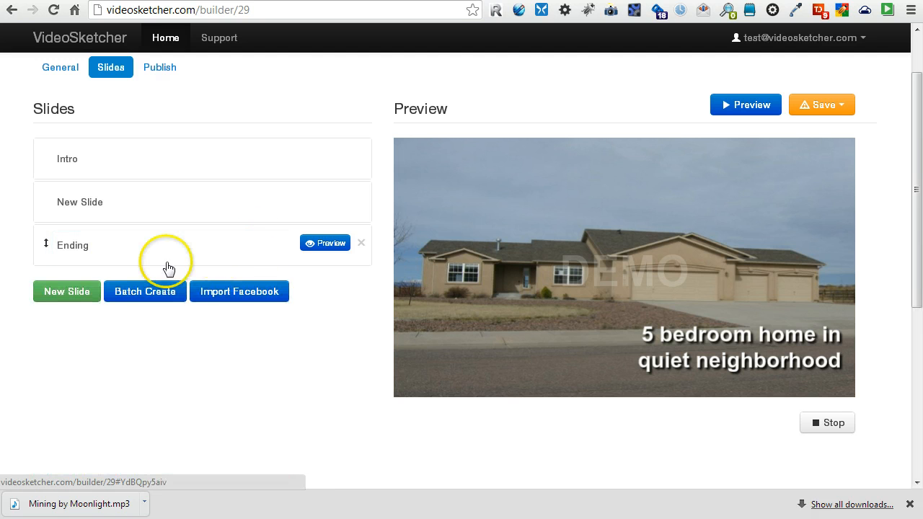
pyautogui.click(264, 245)
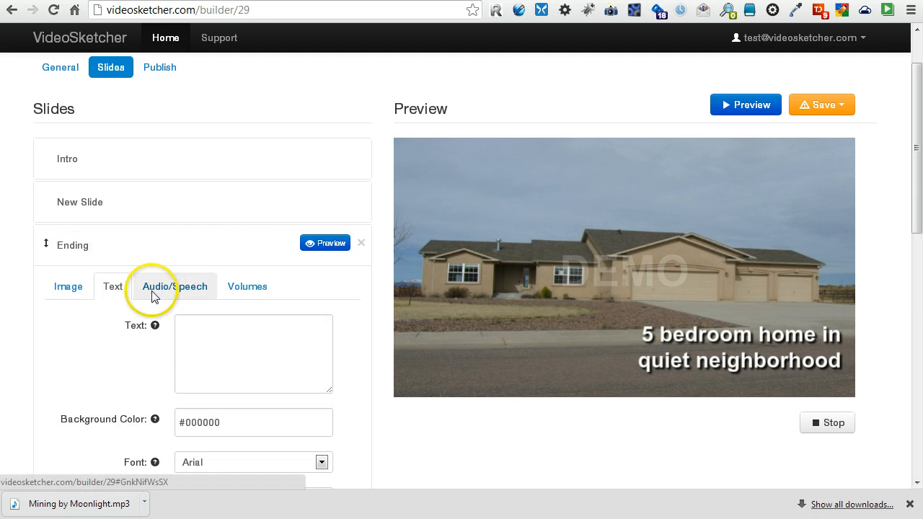
pyautogui.click(254, 354)
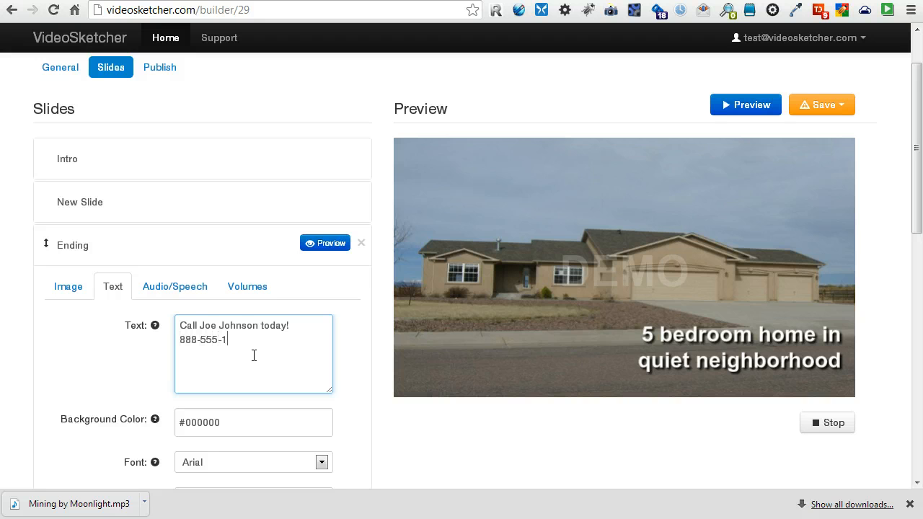
# Centre the Ending call-to-action text horizontally and vertically, with text size 60.
pyautogui.click(383, 410)
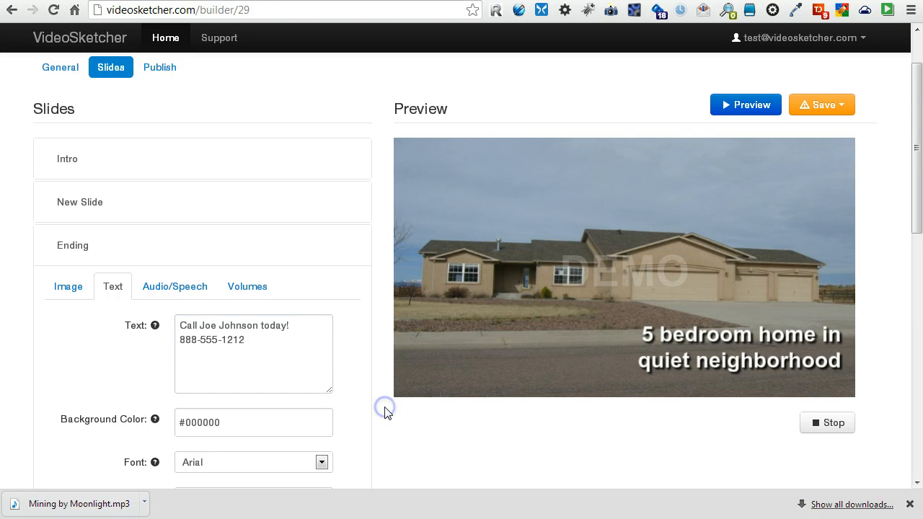
pyautogui.scroll(-1, 383, 412)
pyautogui.scroll(-2, 324, 380)
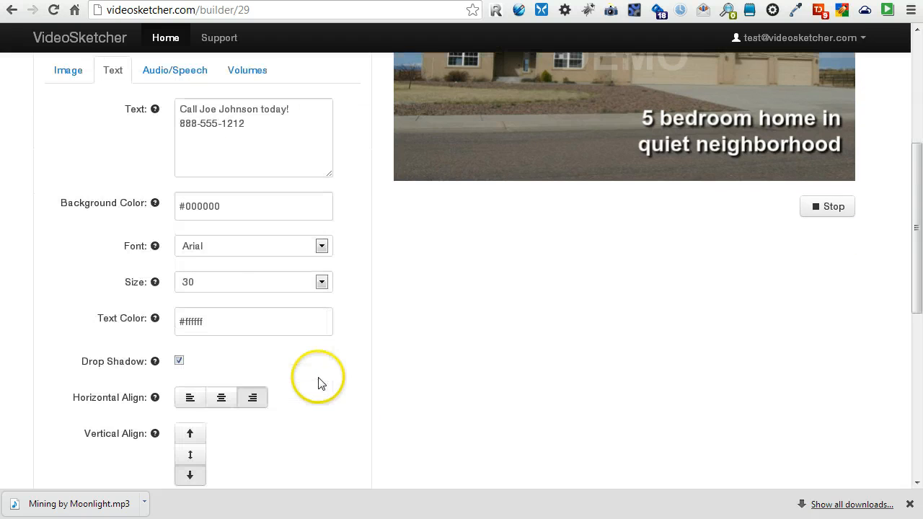
pyautogui.click(222, 397)
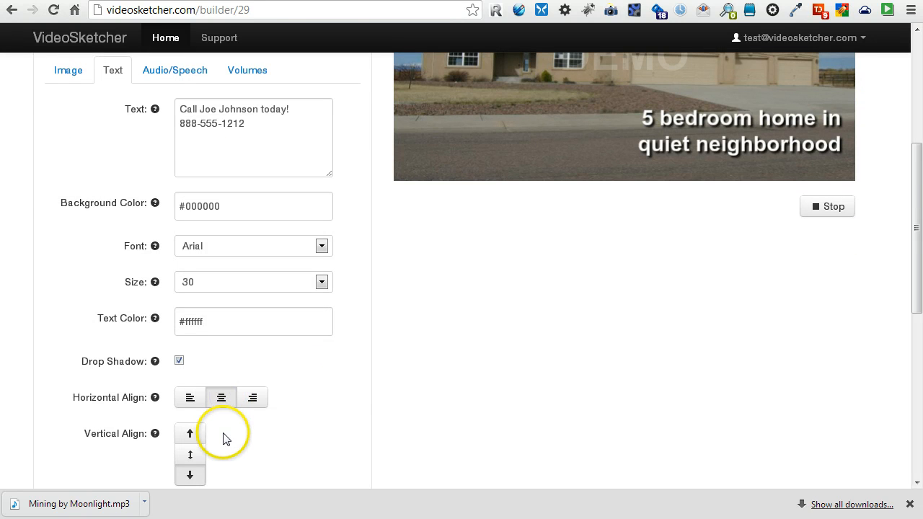
pyautogui.click(202, 284)
pyautogui.click(200, 353)
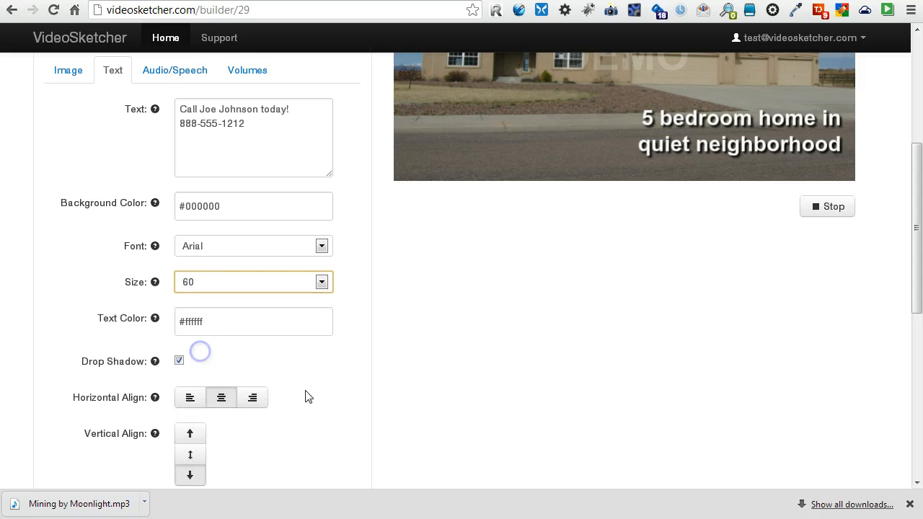
pyautogui.scroll(-1, 293, 422)
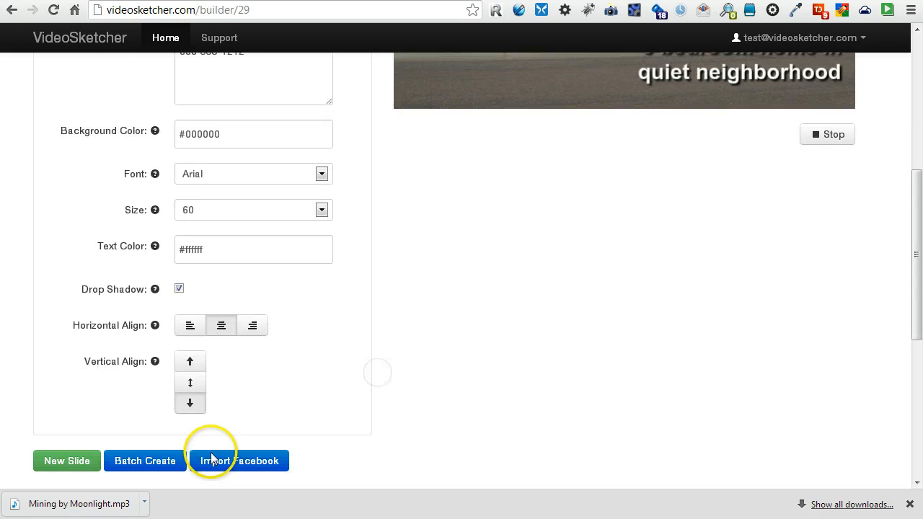
pyautogui.click(195, 389)
# Preview the Ending slide, then collapse its settings.
pyautogui.scroll(4, 324, 402)
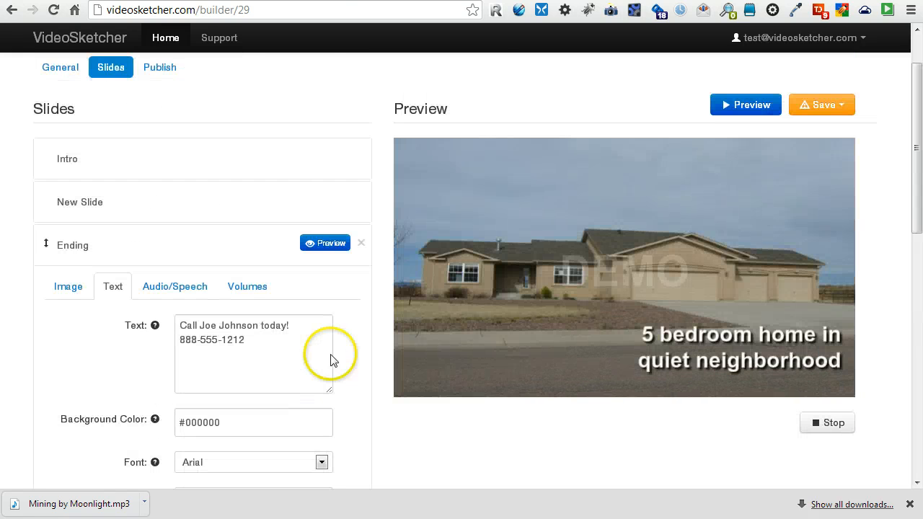
pyautogui.click(325, 243)
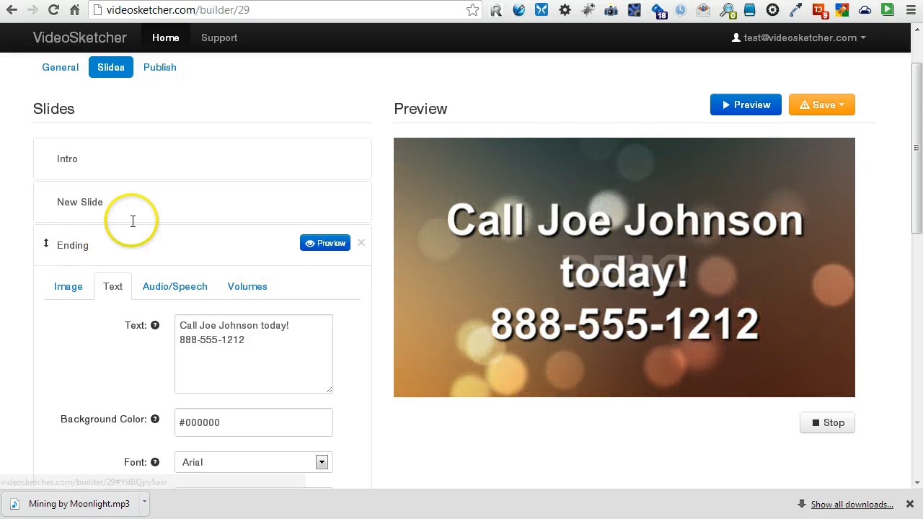
pyautogui.click(276, 245)
# Copy the house slide's caption into its Speech as one line: '5 bedroom home in quiet neighborhood'.
pyautogui.scroll(1, 335, 359)
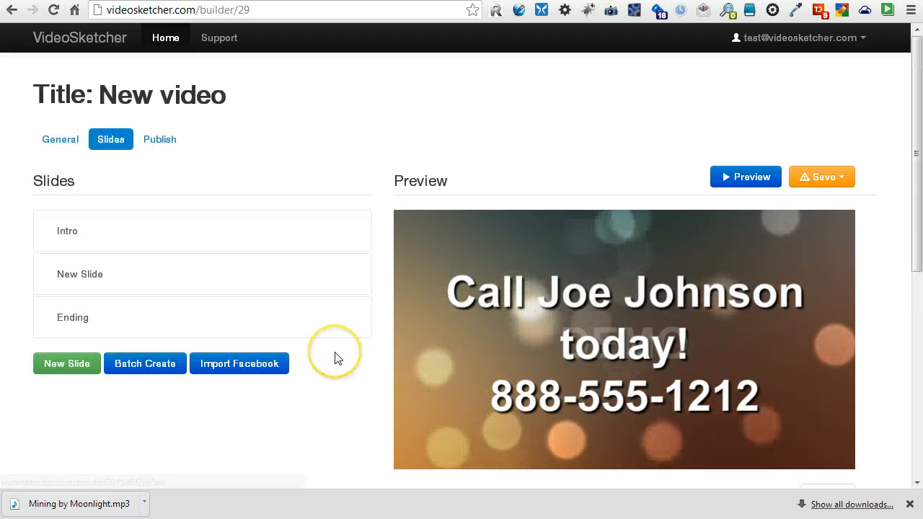
pyautogui.click(285, 280)
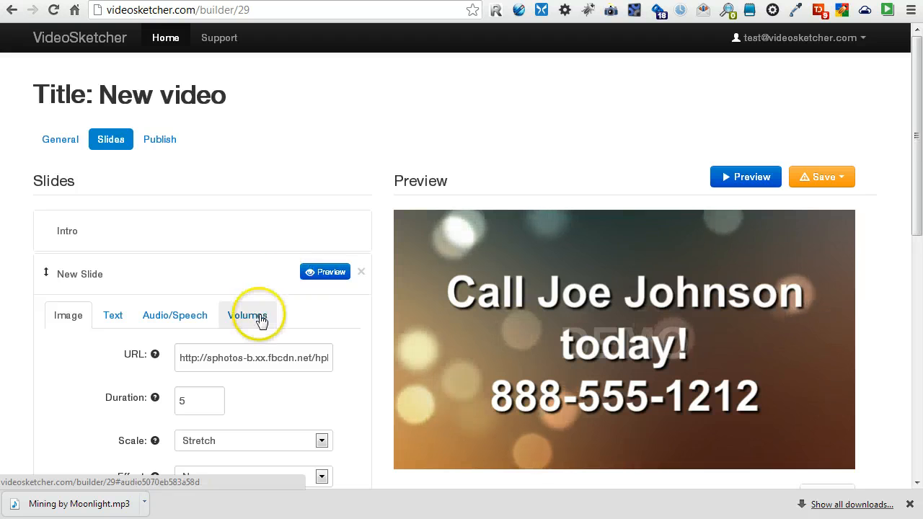
pyautogui.scroll(-2, 176, 313)
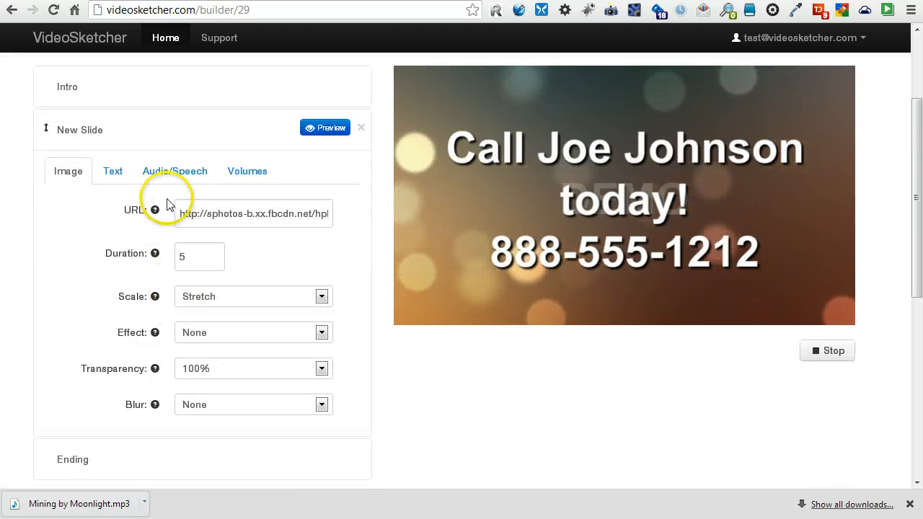
pyautogui.click(112, 177)
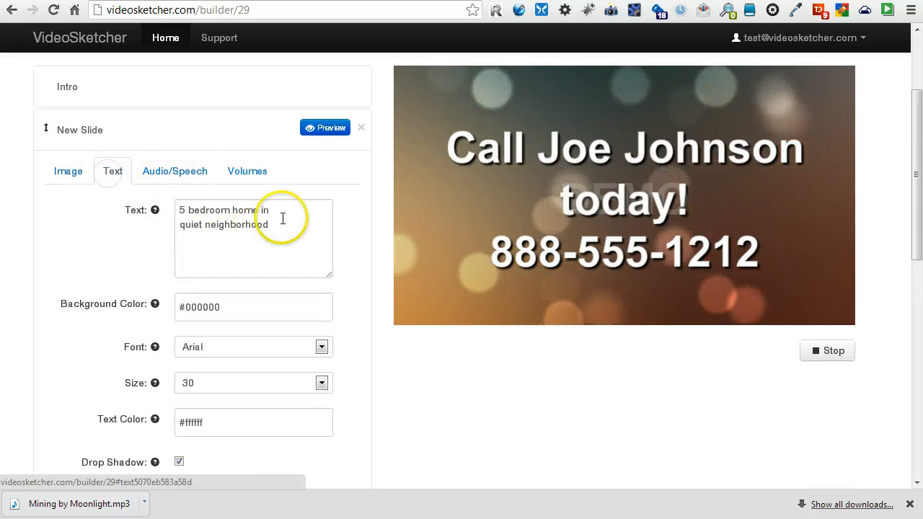
pyautogui.moveTo(283, 218); pyautogui.dragTo(118, 197)
pyautogui.hotkey('ctrl', 'c')
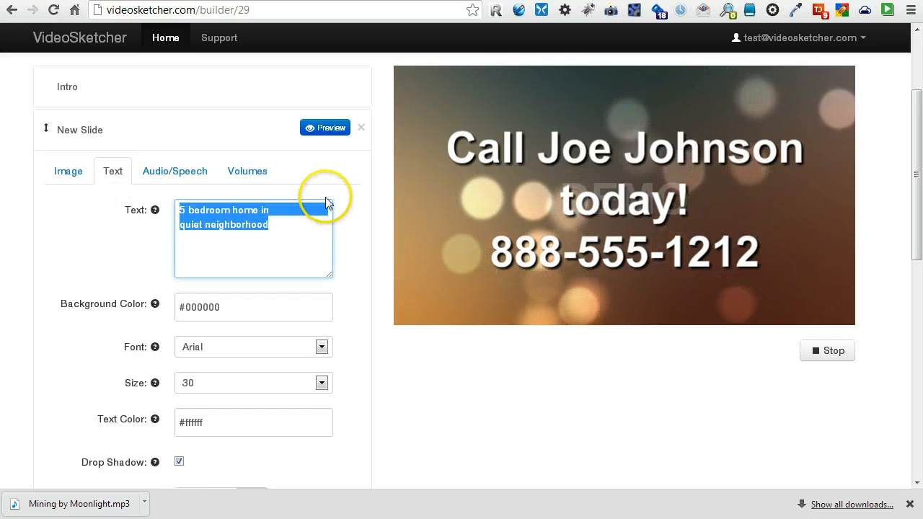
pyautogui.click(174, 176)
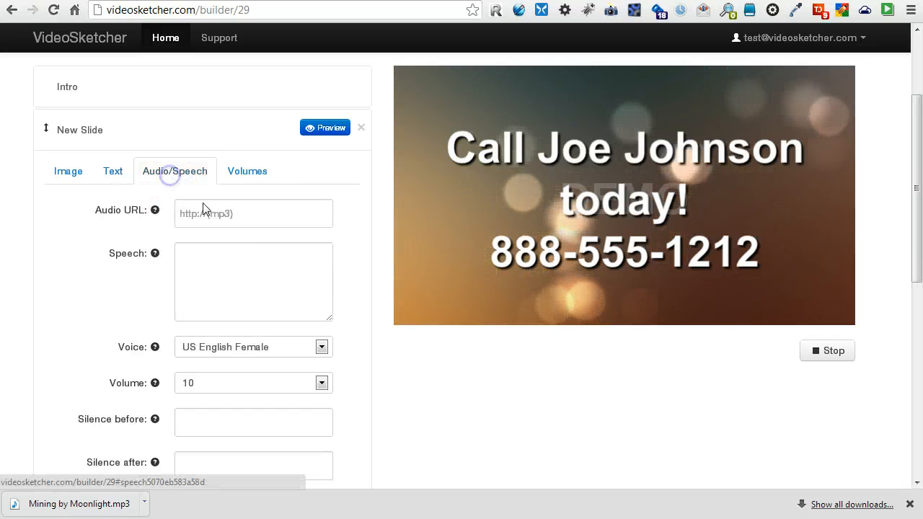
pyautogui.click(240, 269)
pyautogui.hotkey('ctrl', 'v')
pyautogui.click(278, 257)
pyautogui.press('Delete')
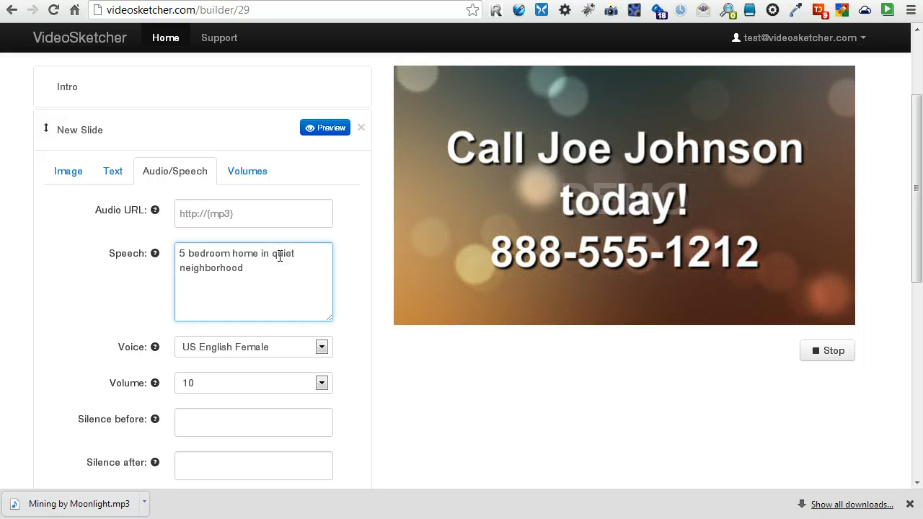
pyautogui.click(369, 402)
# Set the narration's silence before to 1 and silence after to 2.
pyautogui.scroll(-1, 428, 392)
pyautogui.click(227, 349)
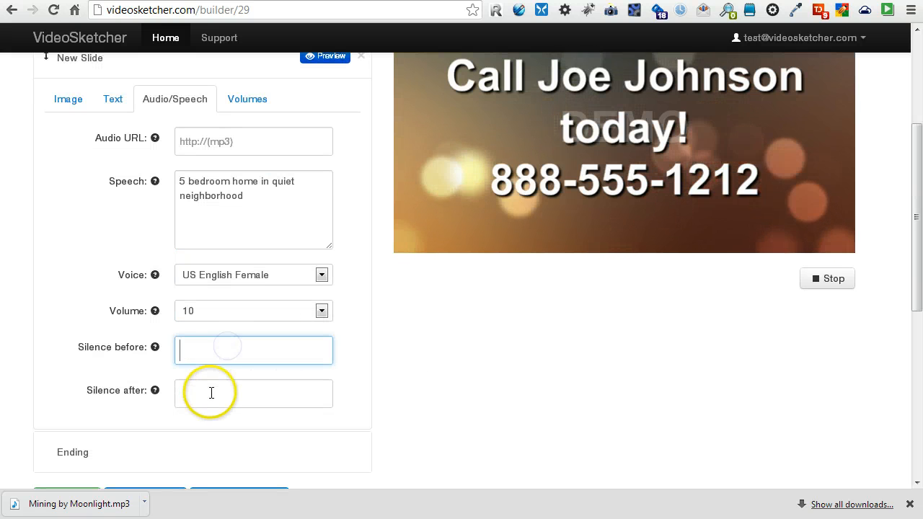
pyautogui.write('2')
pyautogui.click(210, 392)
pyautogui.write('2')
pyautogui.click(424, 387)
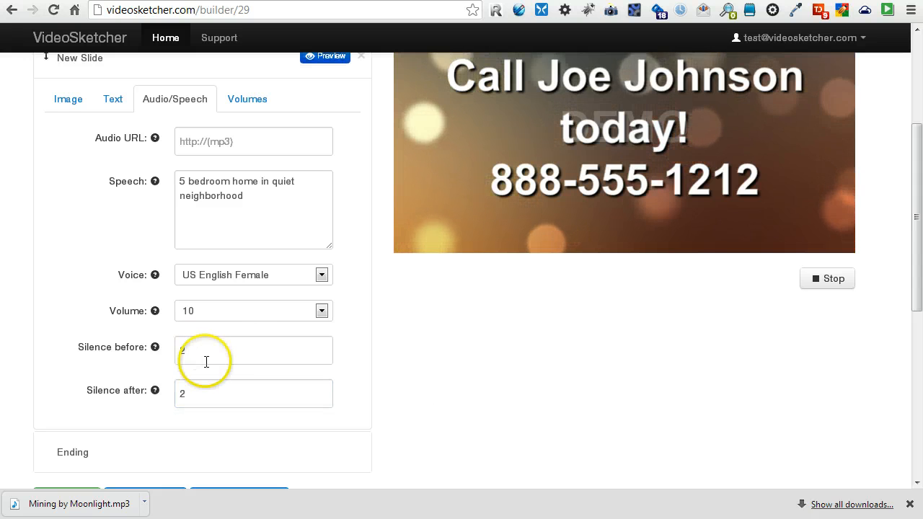
pyautogui.moveTo(170, 354); pyautogui.dragTo(311, 359)
pyautogui.write('1')
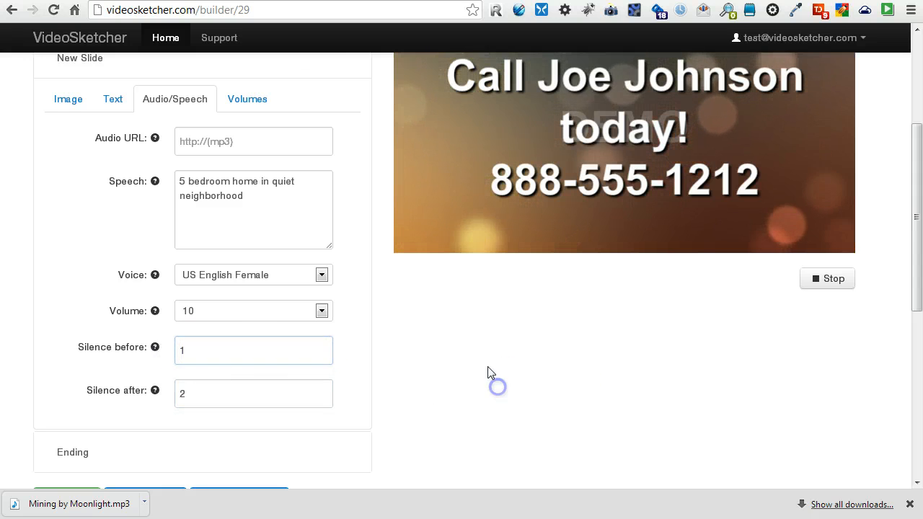
pyautogui.scroll(1, 488, 372)
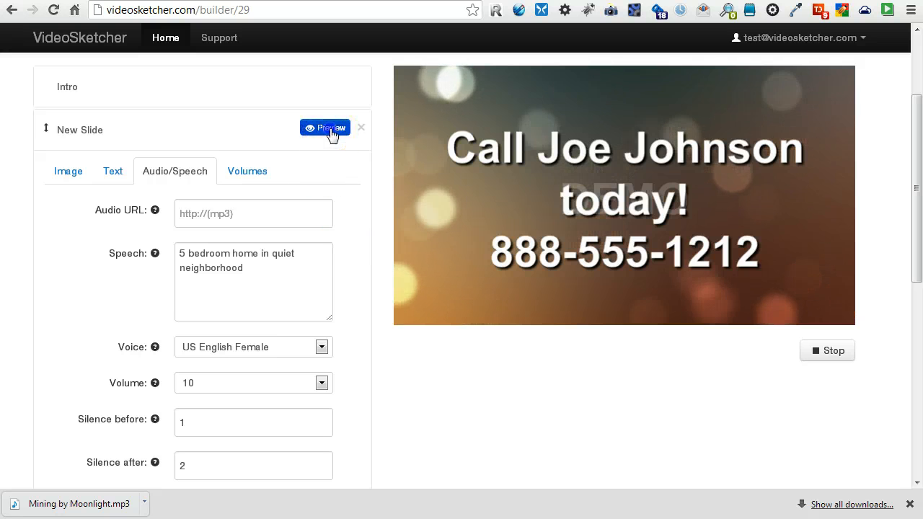
# Preview the house-photo New Slide with its caption, then collapse its settings.
pyautogui.click(330, 131)
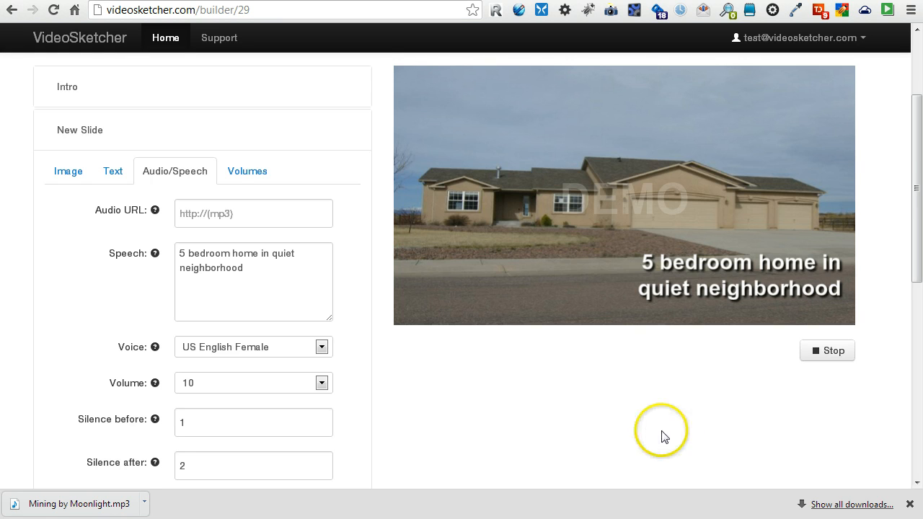
pyautogui.scroll(1, 661, 436)
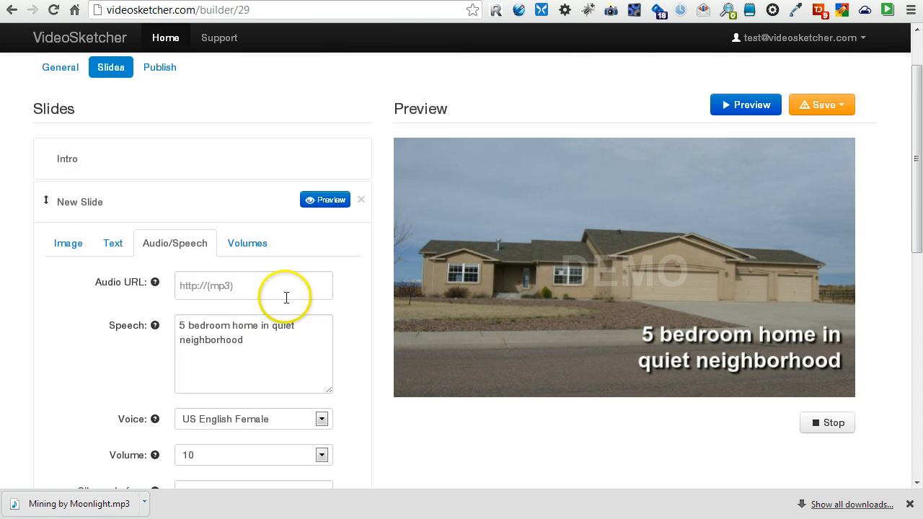
pyautogui.scroll(-1, 476, 432)
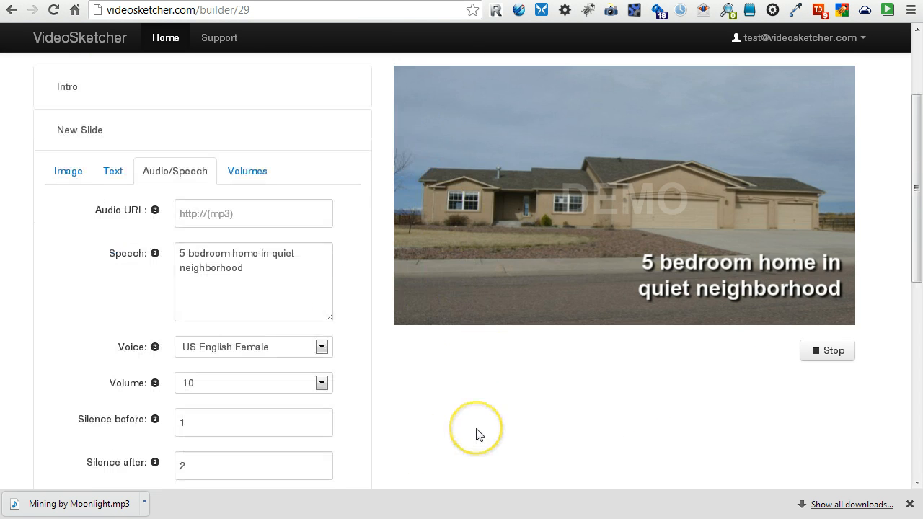
pyautogui.scroll(1, 476, 432)
pyautogui.moveTo(312, 222)
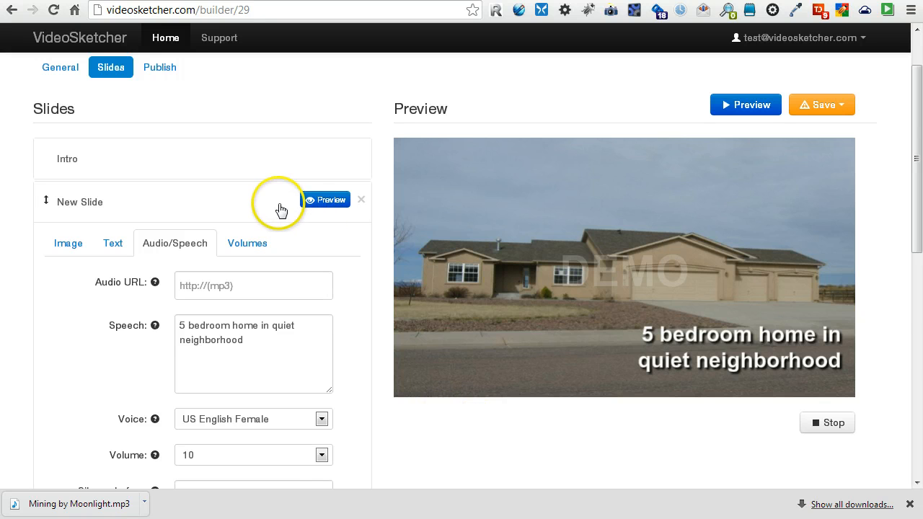
pyautogui.click(282, 200)
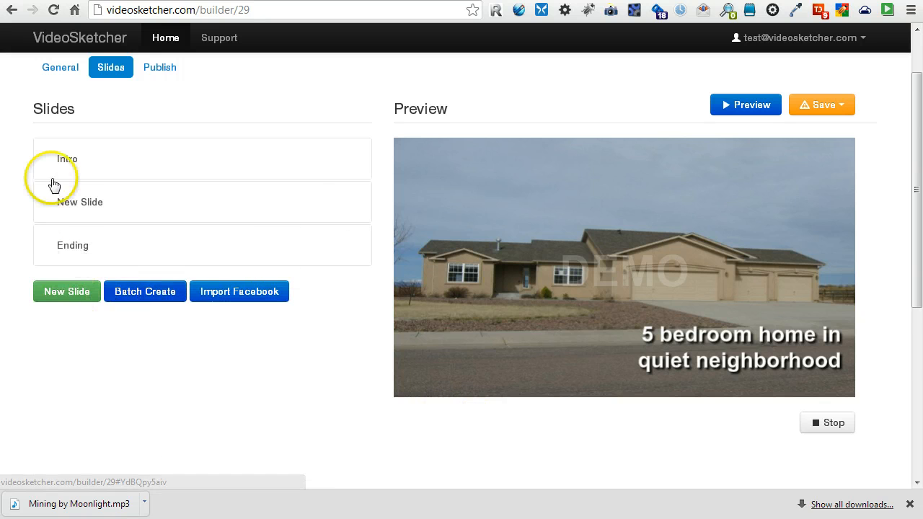
# Save the video project.
pyautogui.scroll(1, 65, 166)
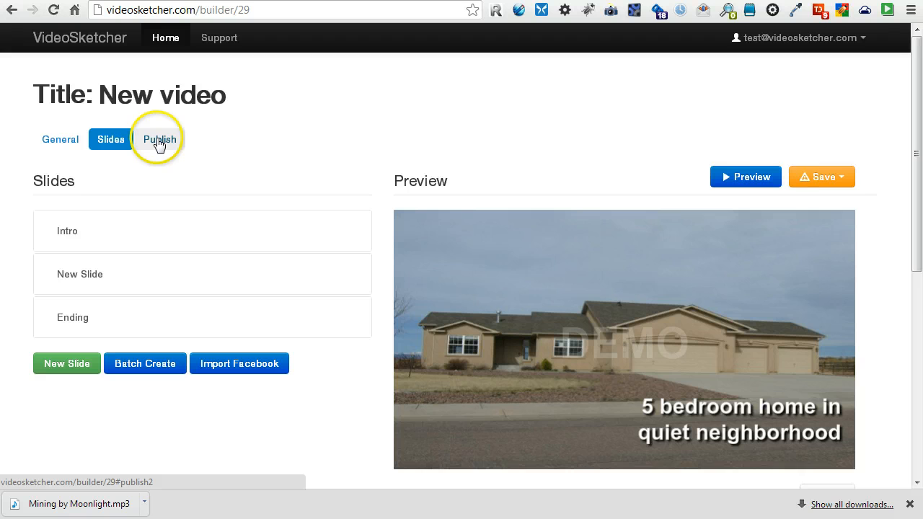
pyautogui.click(829, 177)
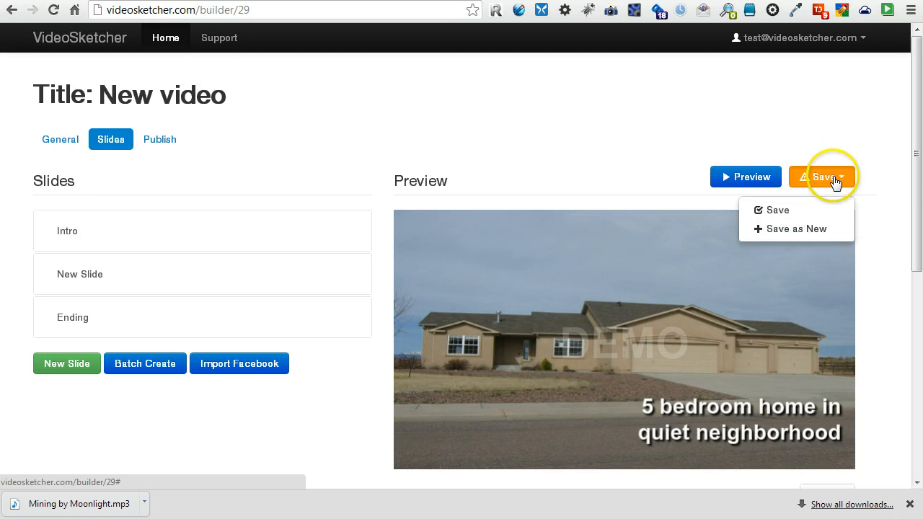
pyautogui.click(796, 213)
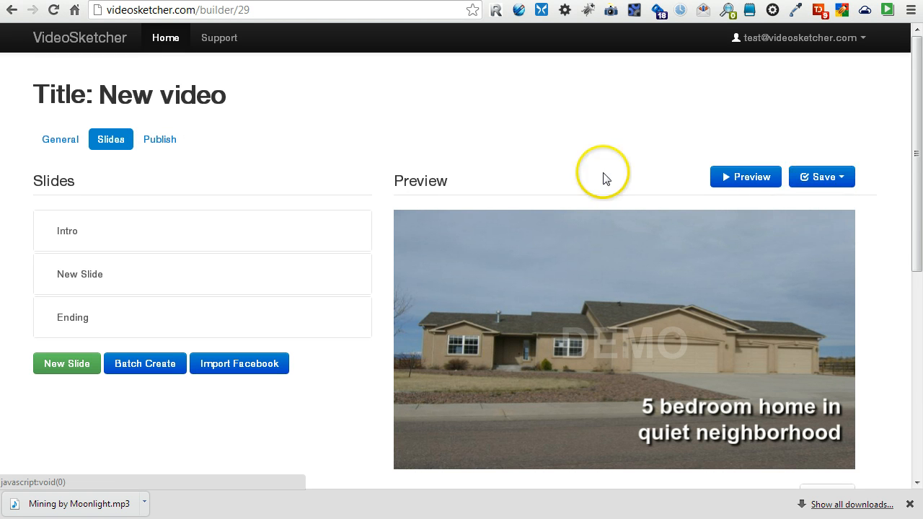
# Rename the video to 'New video 1' and save it again.
pyautogui.click(228, 95)
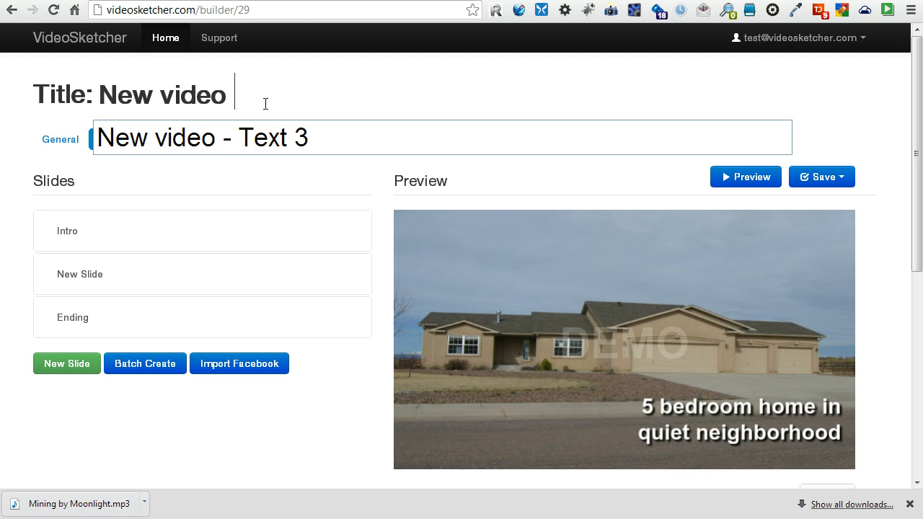
pyautogui.write('1')
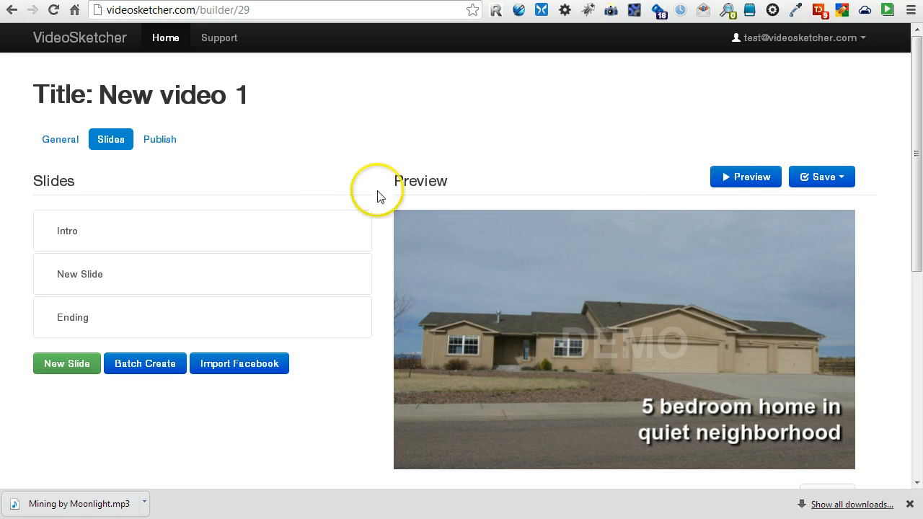
pyautogui.press('Tab')
pyautogui.click(810, 175)
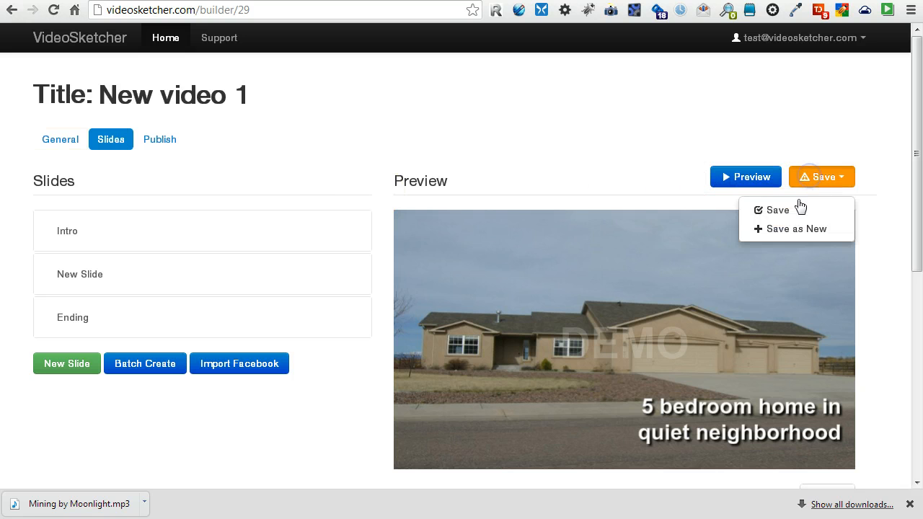
pyautogui.click(800, 208)
pyautogui.click(809, 176)
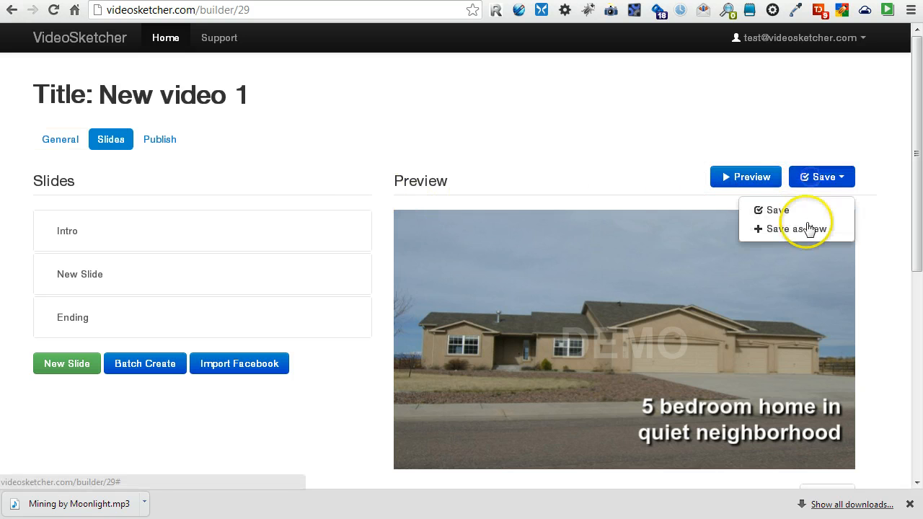
pyautogui.click(624, 176)
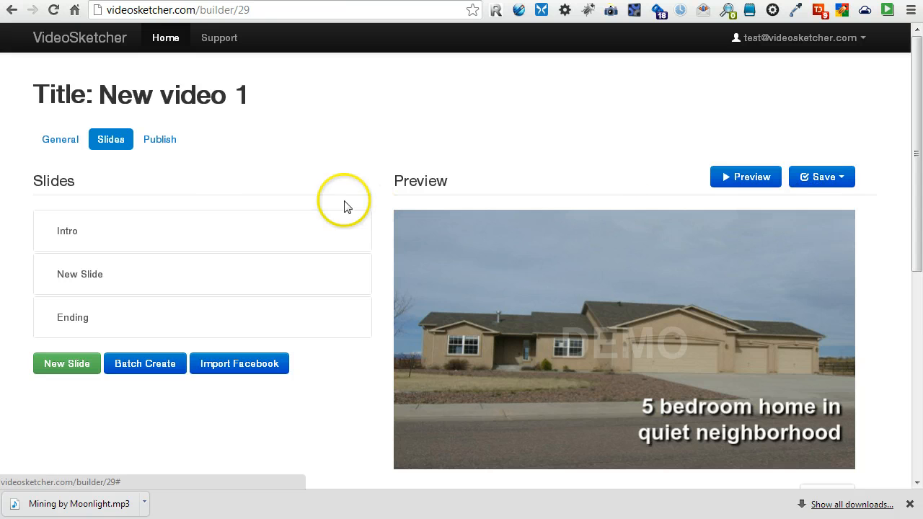
# On the YouTube publishing form, enter the account username and password.
pyautogui.click(154, 141)
pyautogui.click(128, 180)
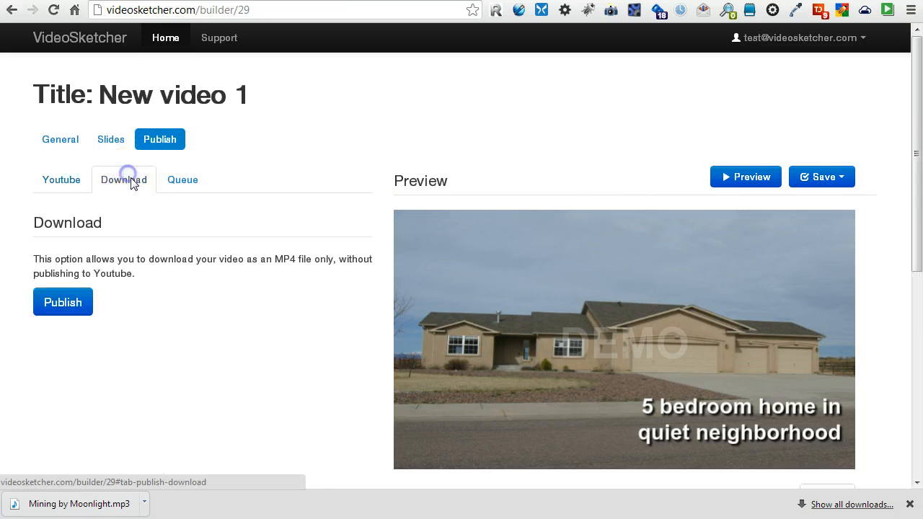
pyautogui.scroll(-1, 132, 203)
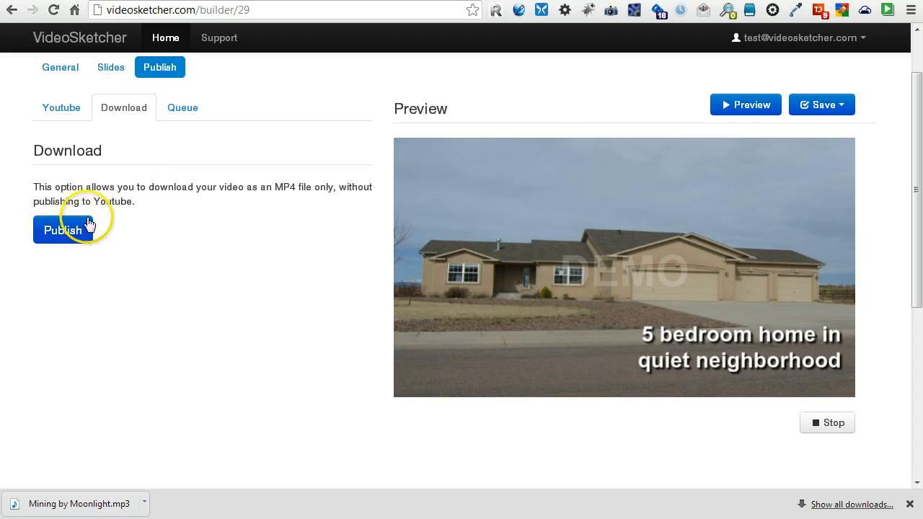
pyautogui.click(61, 111)
pyautogui.scroll(-1, 216, 225)
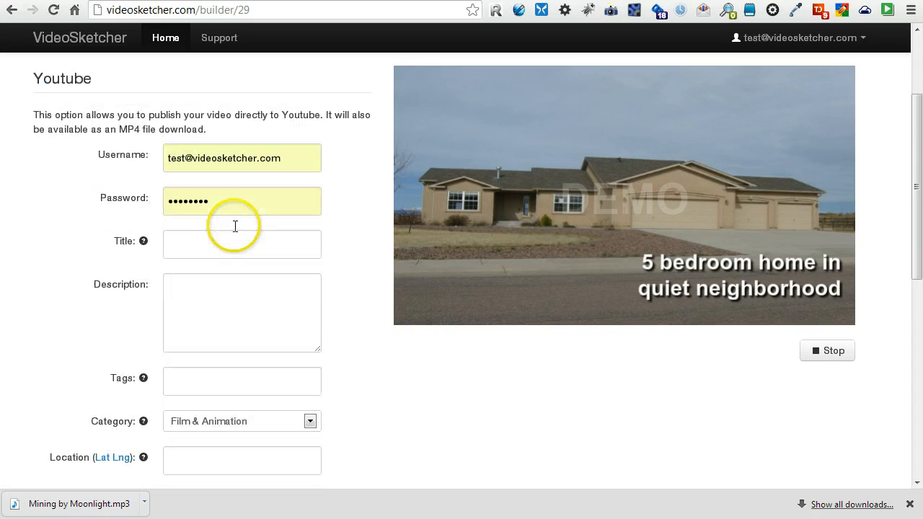
pyautogui.moveTo(282, 159); pyautogui.dragTo(135, 194)
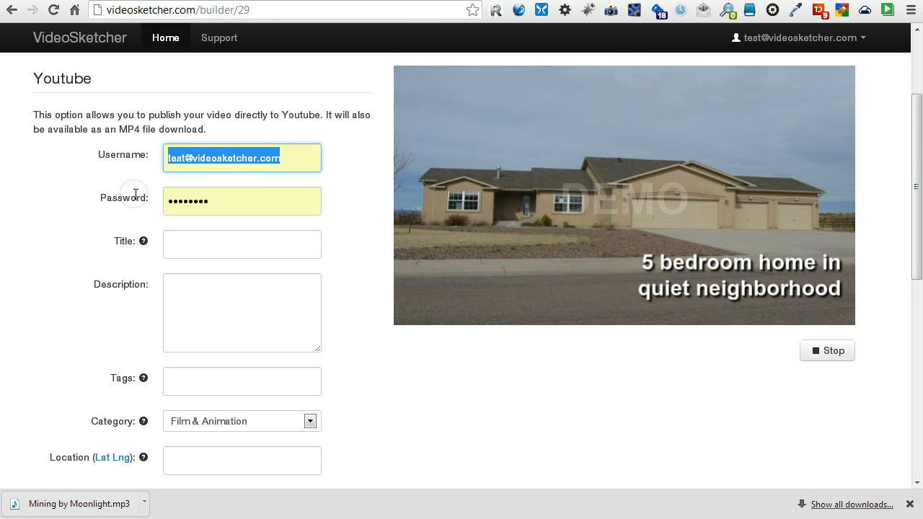
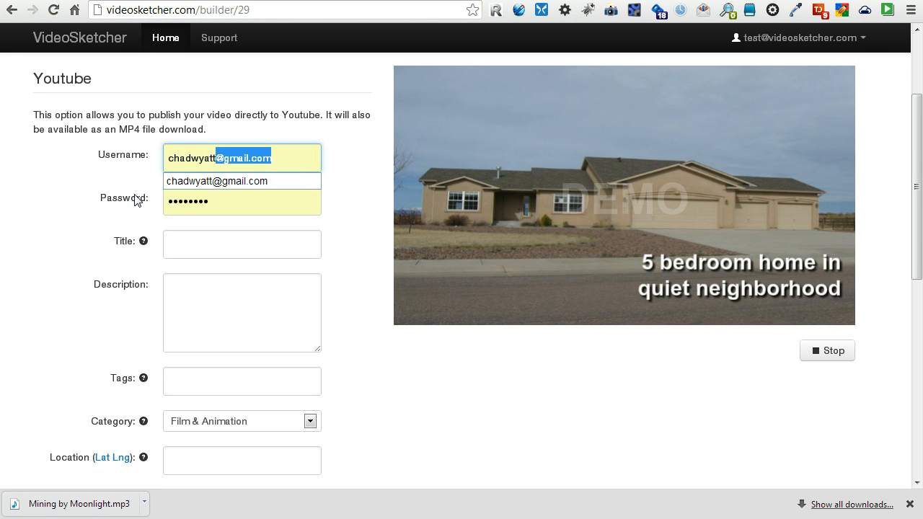
pyautogui.press('Tab')
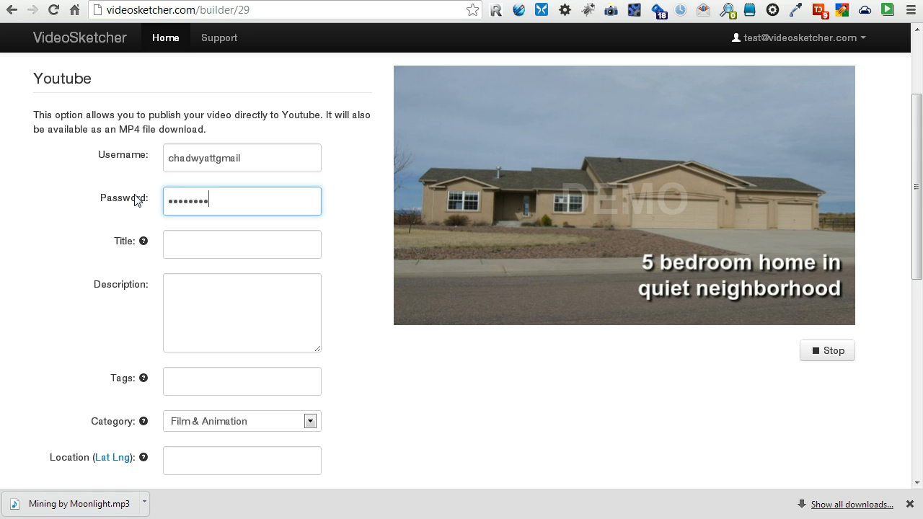
pyautogui.press('Tab')
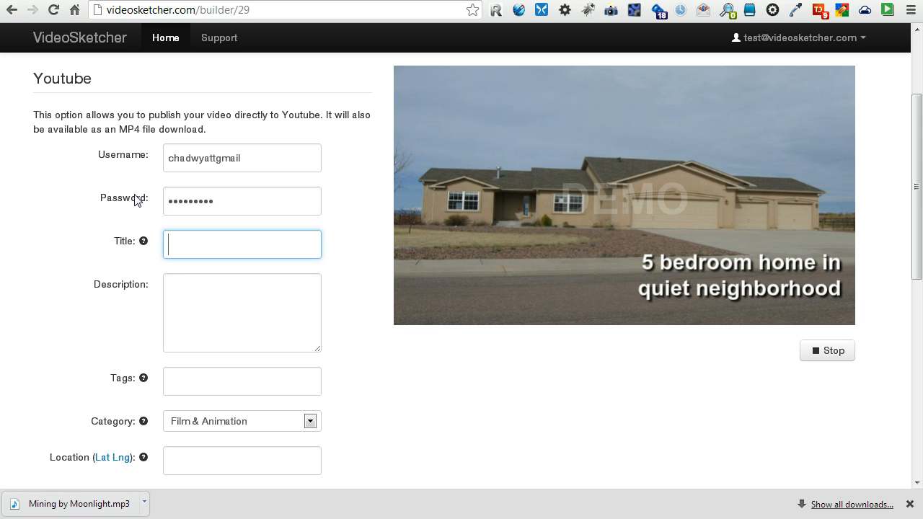
# Enter title 'Video test 1', description 'Video test 1 description' and tags 'video test, testing'.
pyautogui.write('Video test 1')
pyautogui.press('Tab')
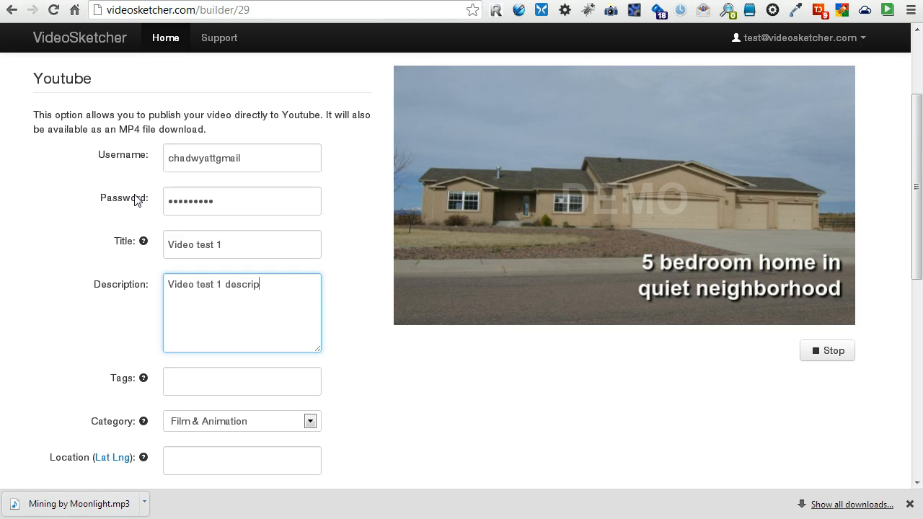
pyautogui.press('Tab')
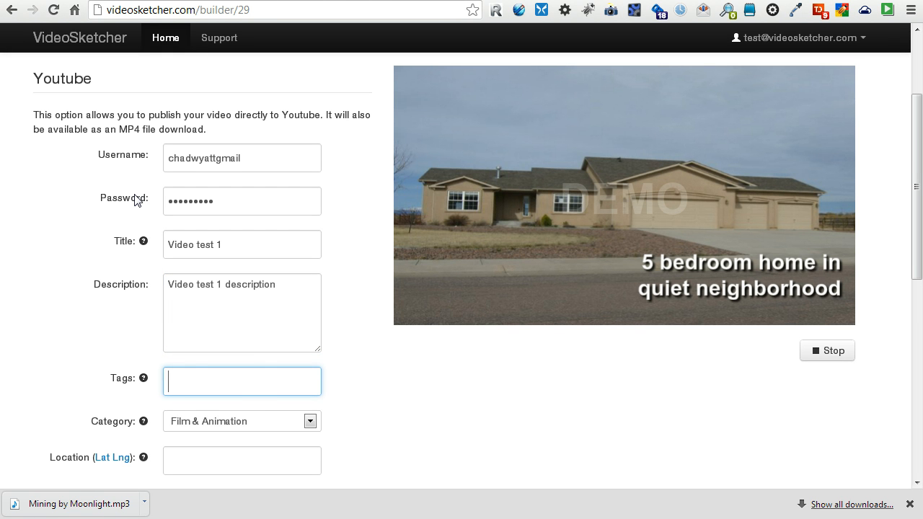
pyautogui.write('video test, testing')
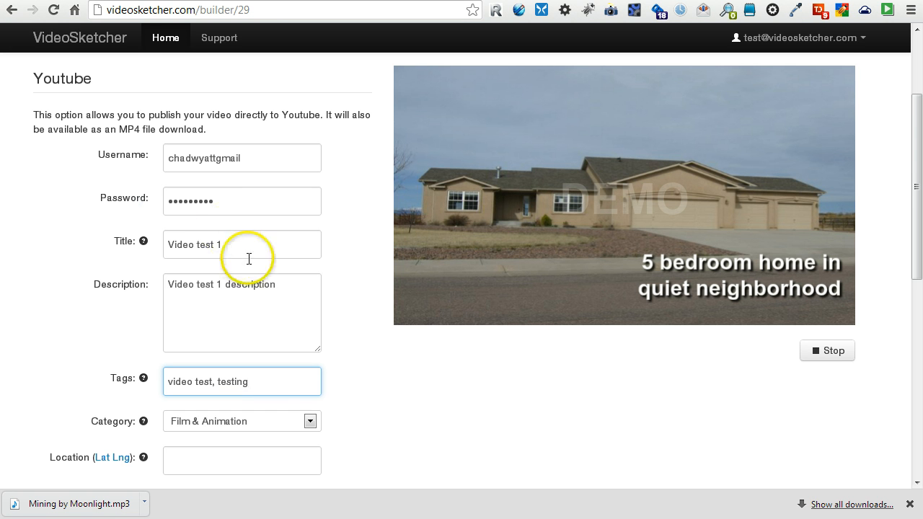
pyautogui.click(370, 418)
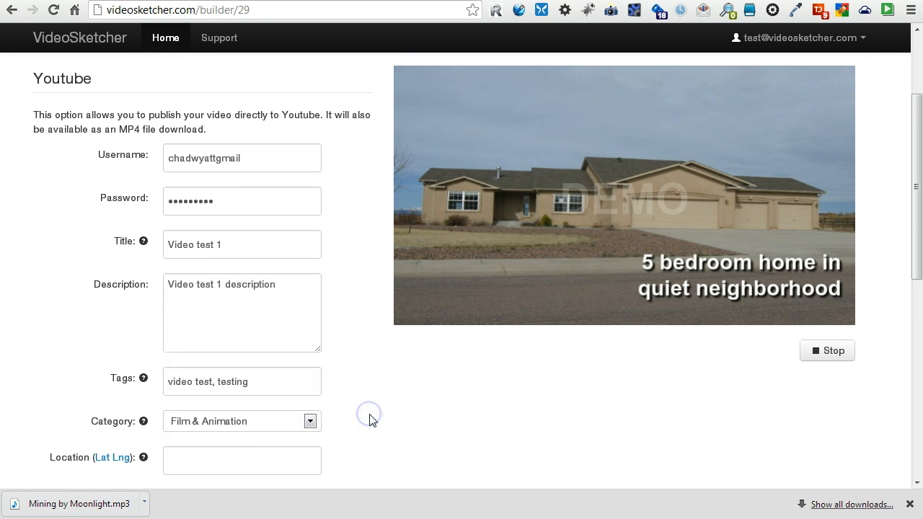
pyautogui.scroll(-2, 370, 419)
pyautogui.click(180, 317)
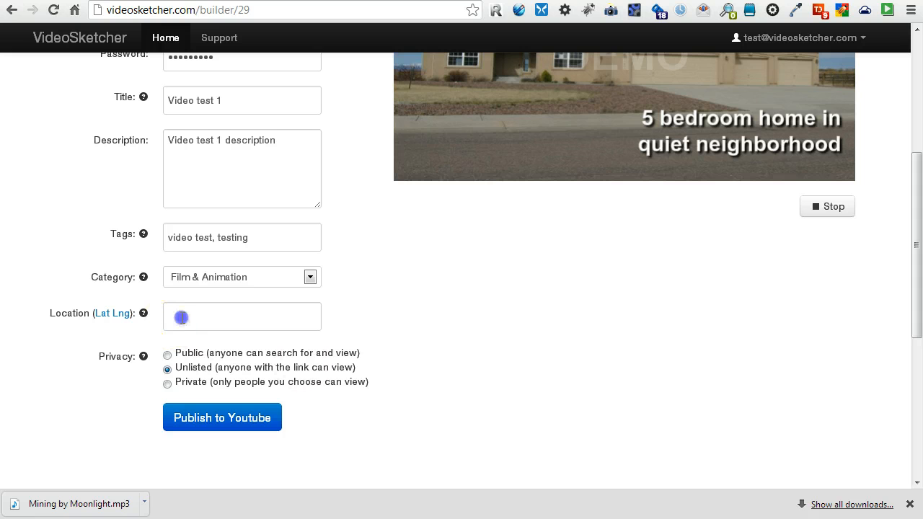
# Look up place 80903 on Get Lat Lon and copy its coordinates 38.8413423, -104.8162784.
pyautogui.click(120, 322)
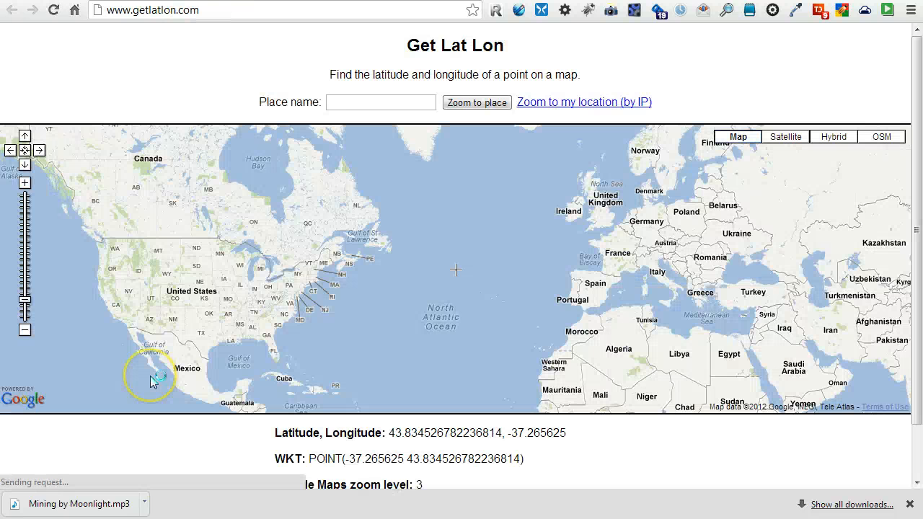
pyautogui.click(374, 107)
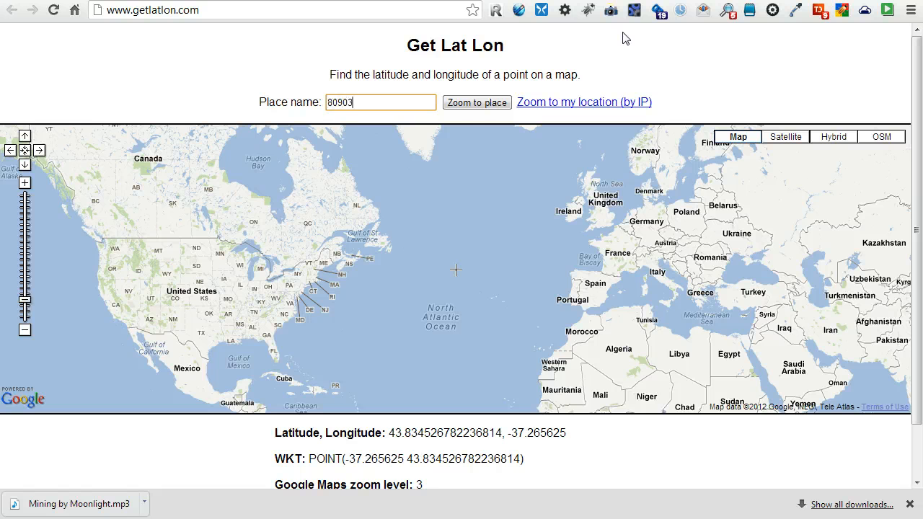
pyautogui.click(476, 102)
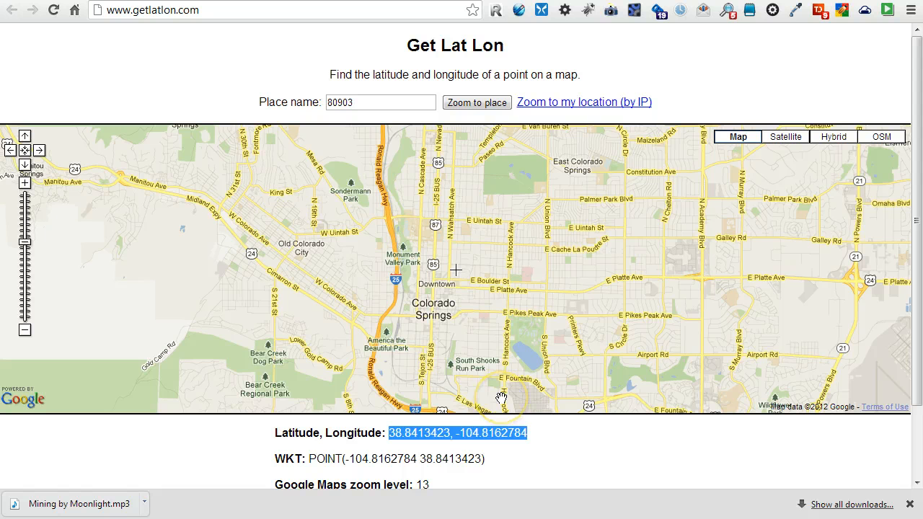
pyautogui.rightClick(454, 435)
pyautogui.click(490, 446)
pyautogui.hotkey('ctrl', 'Tab')
pyautogui.click(196, 314)
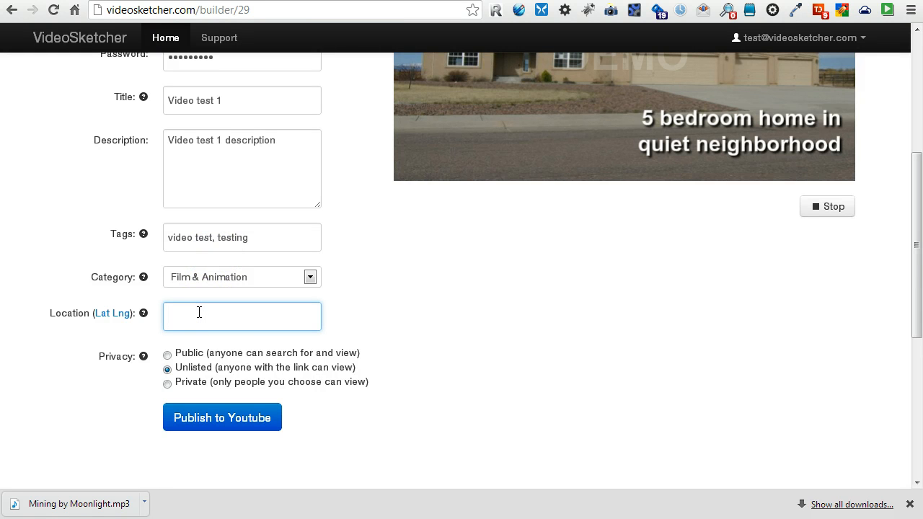
# Paste the coordinates into Location and publish the video to YouTube as unlisted.
pyautogui.click(386, 324)
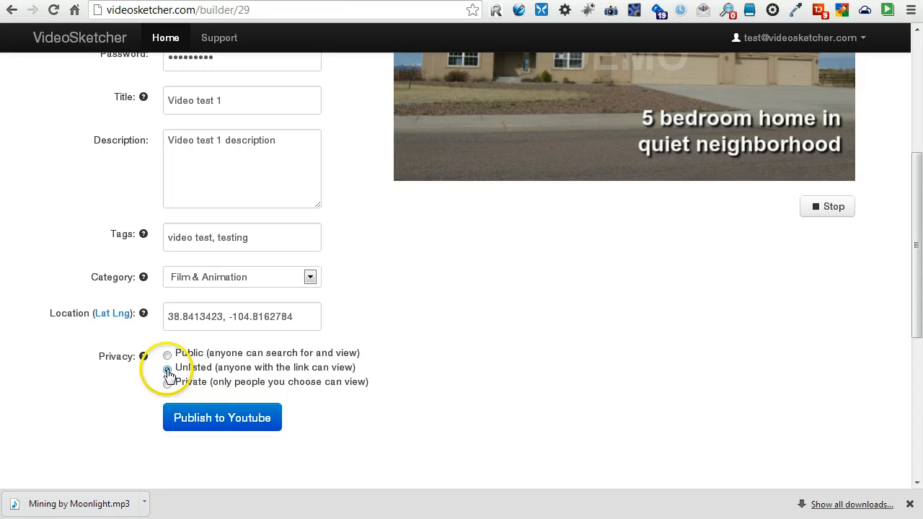
pyautogui.click(223, 420)
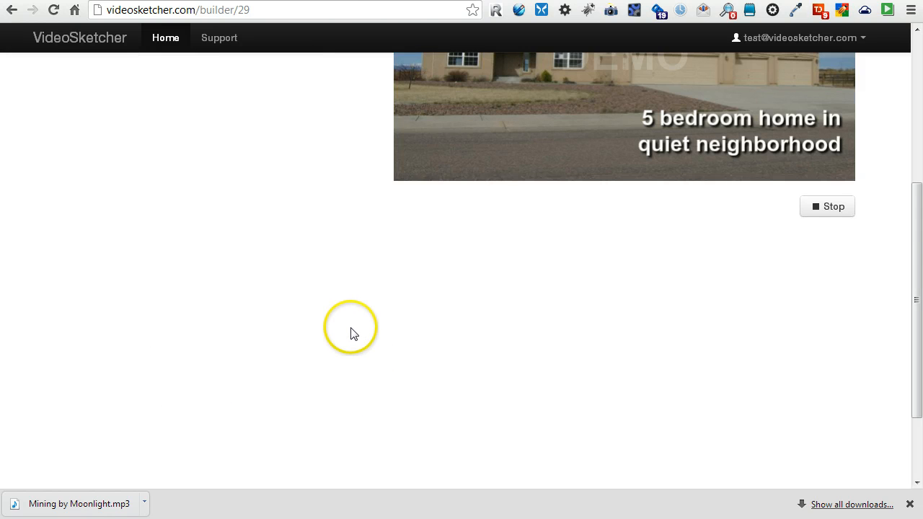
pyautogui.scroll(4, 351, 330)
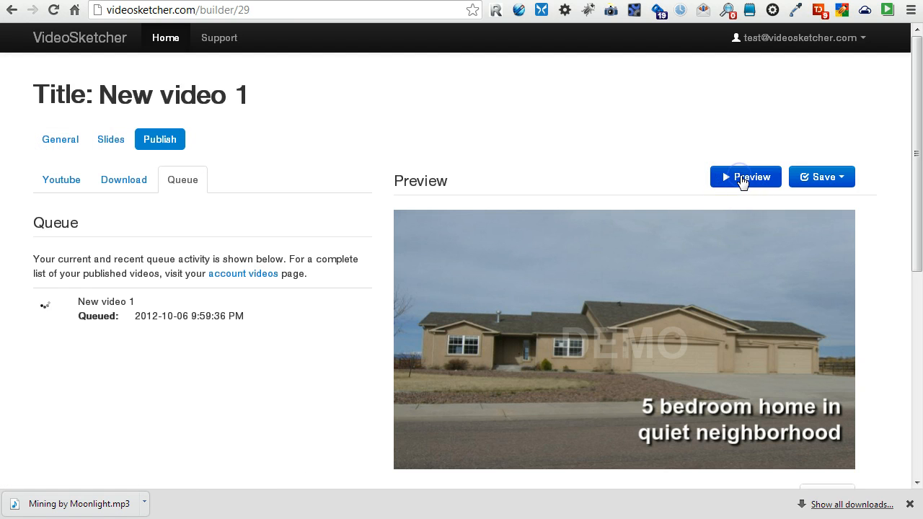
# Play the full video preview while New video 1's queue entry gains its YouTube link.
pyautogui.click(742, 180)
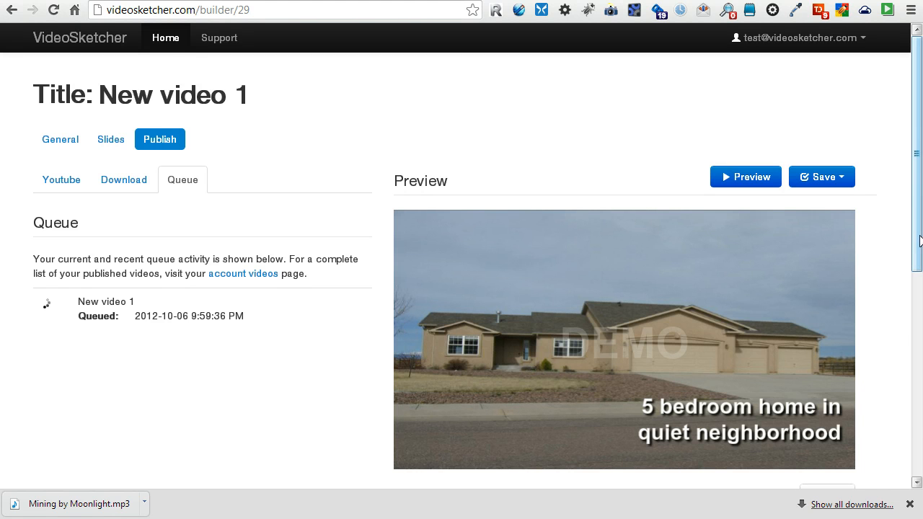
pyautogui.moveTo(919, 240); pyautogui.dragTo(918, 287)
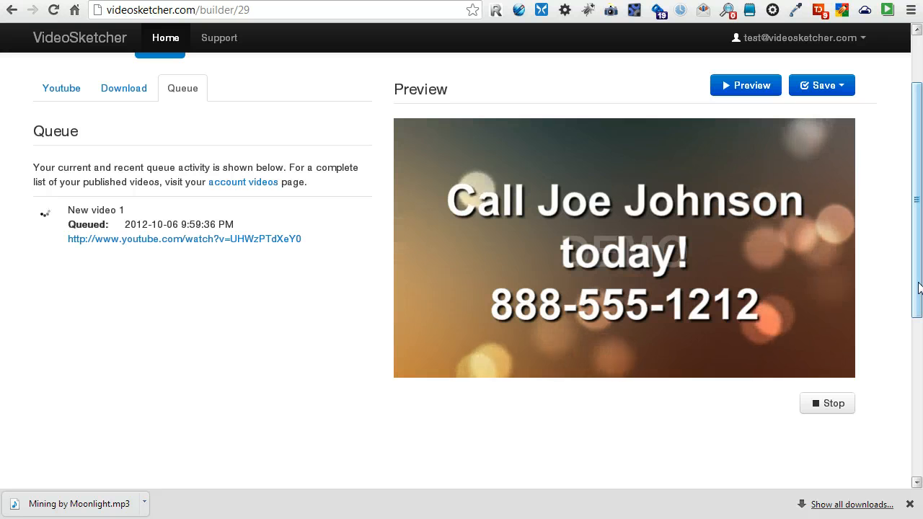
pyautogui.scroll(3, 919, 287)
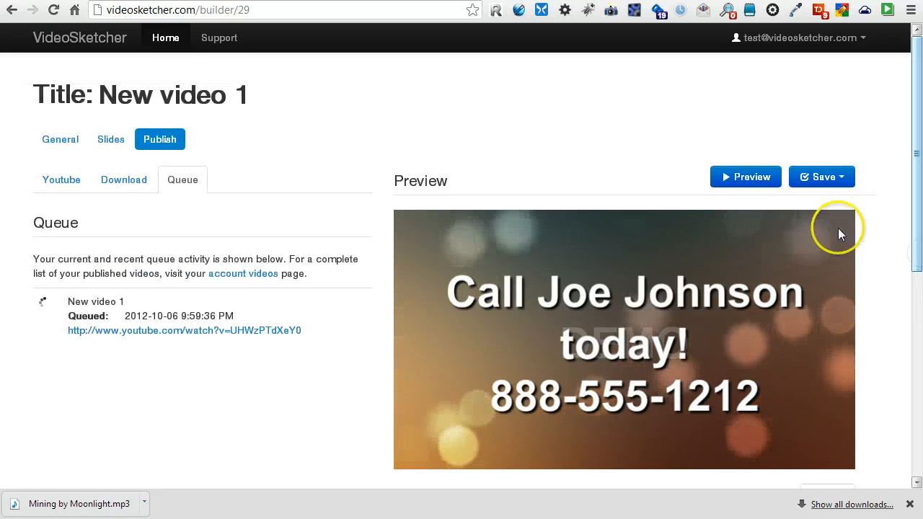
# Replay the video preview and set the Intro slide's duration to 5.
pyautogui.click(107, 149)
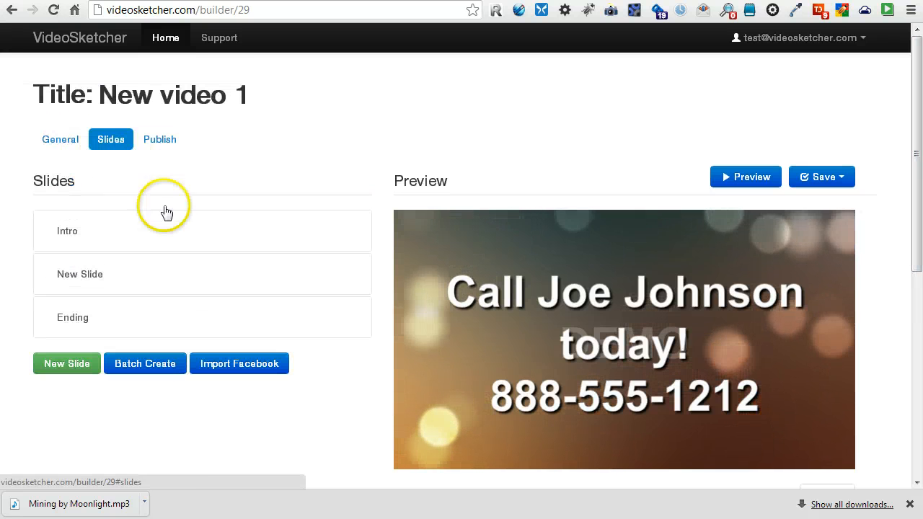
pyautogui.click(740, 177)
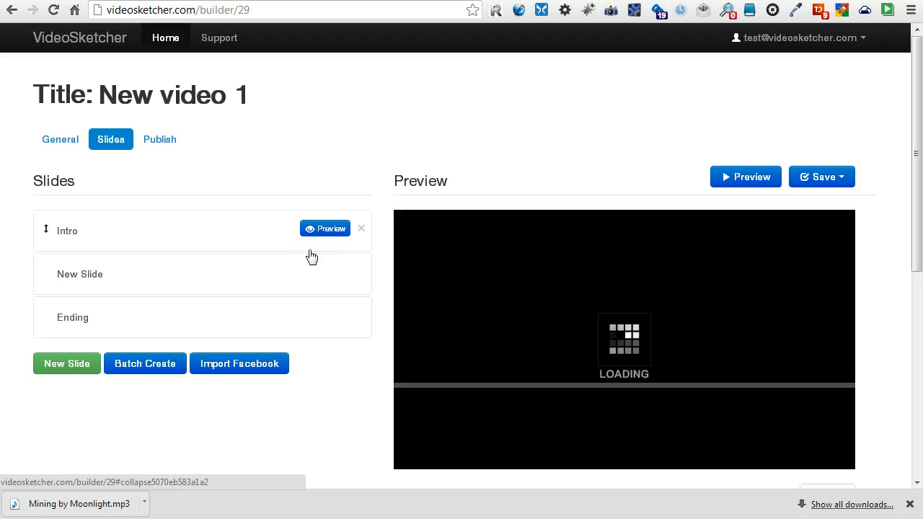
pyautogui.click(281, 230)
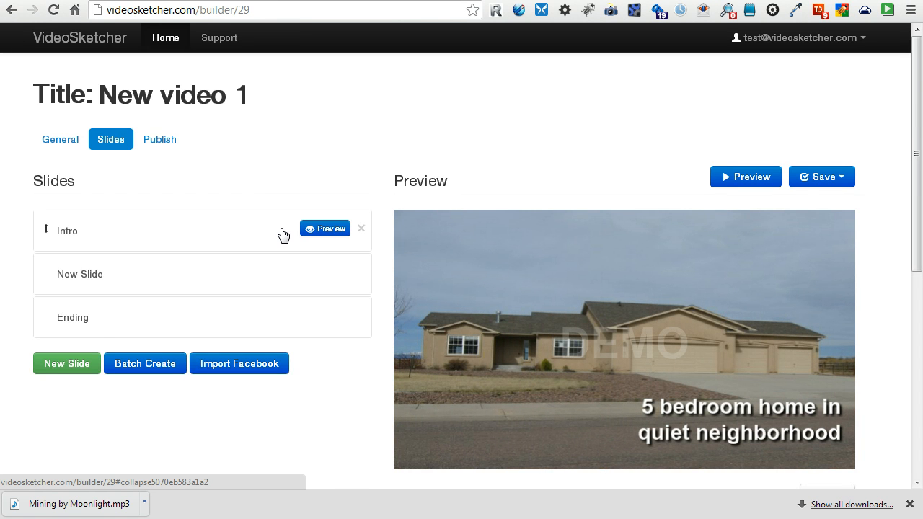
pyautogui.click(282, 232)
pyautogui.scroll(-2, 242, 300)
pyautogui.scroll(1, 243, 300)
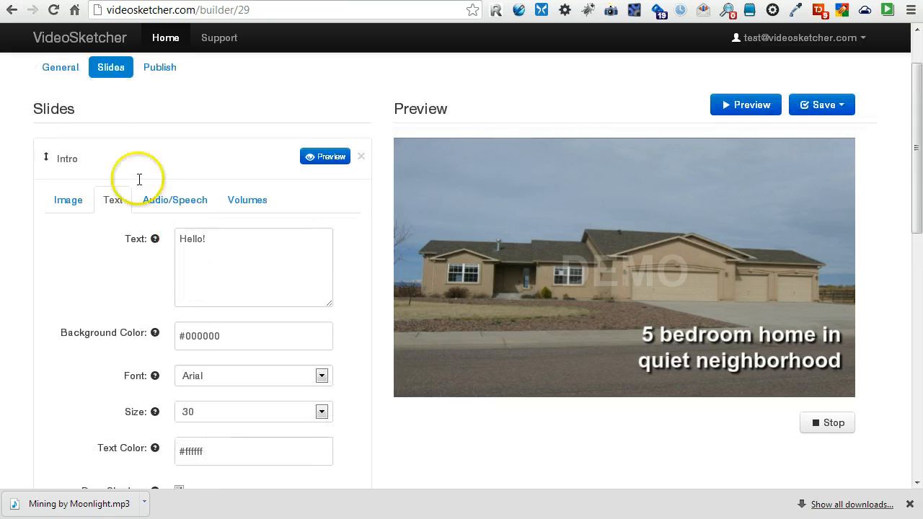
pyautogui.click(67, 205)
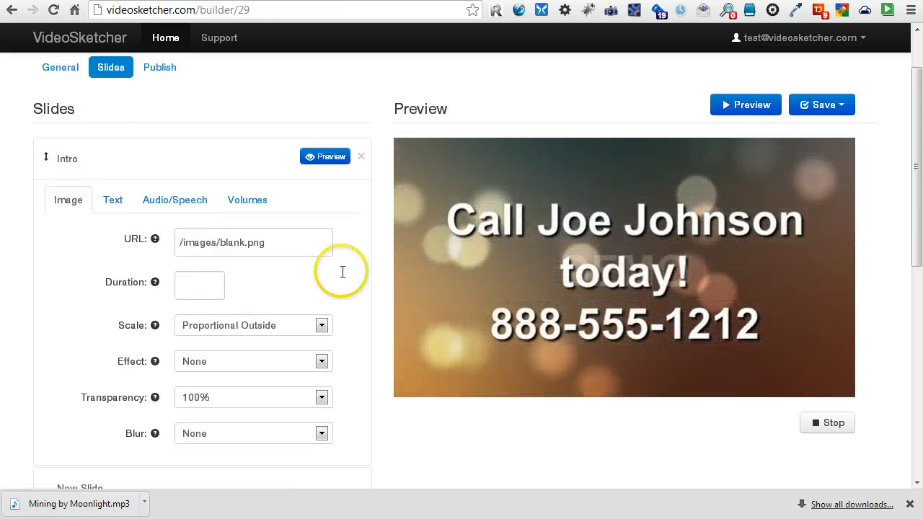
pyautogui.click(197, 286)
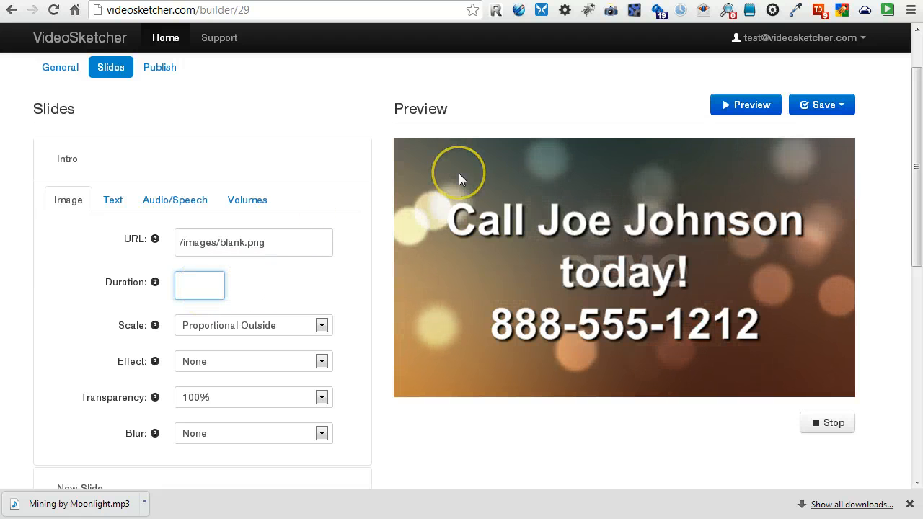
pyautogui.write('5')
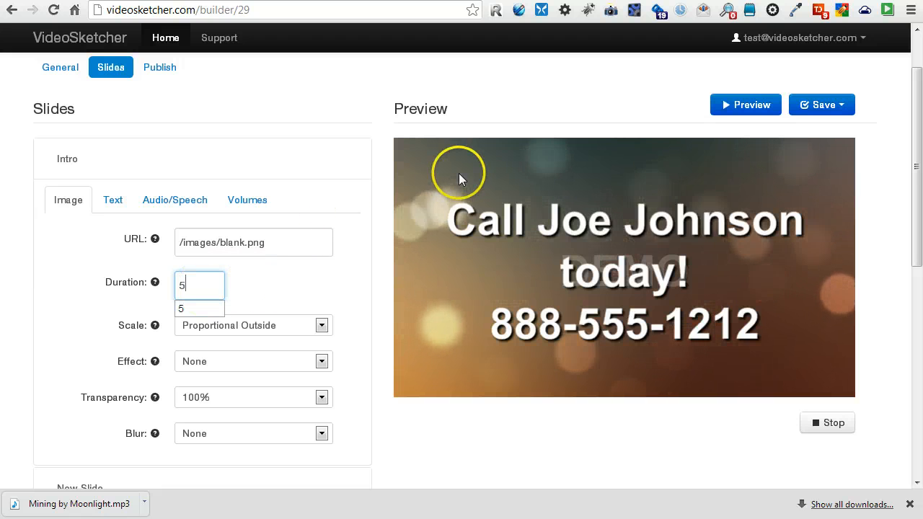
pyautogui.click(381, 285)
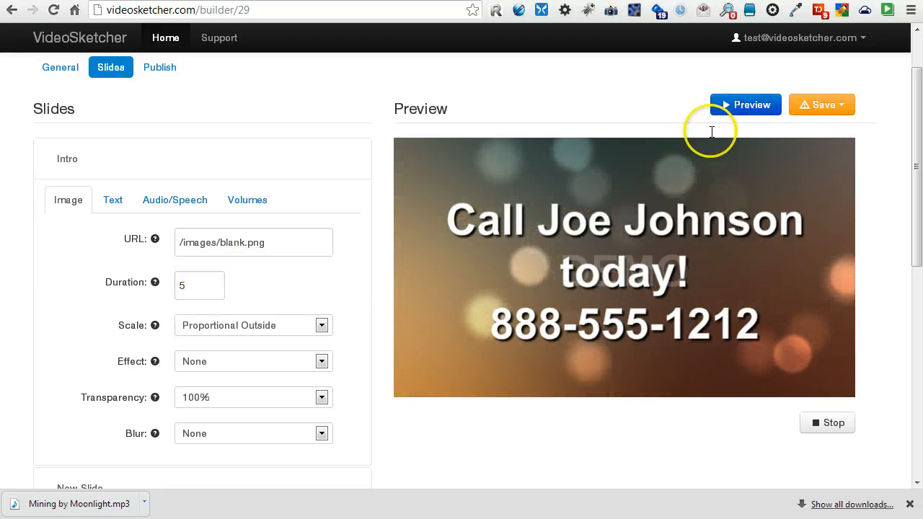
# Preview the whole video, open the Intro slide's text settings, then stop playback.
pyautogui.click(752, 108)
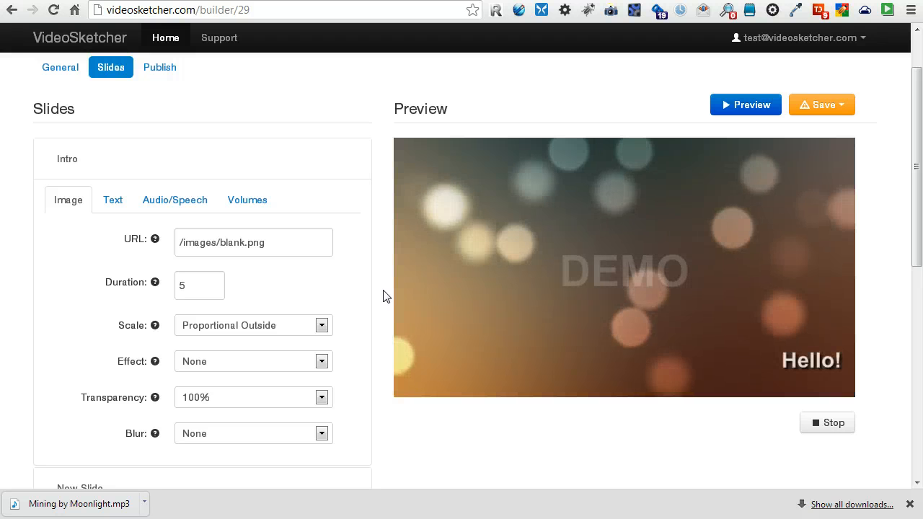
pyautogui.click(112, 198)
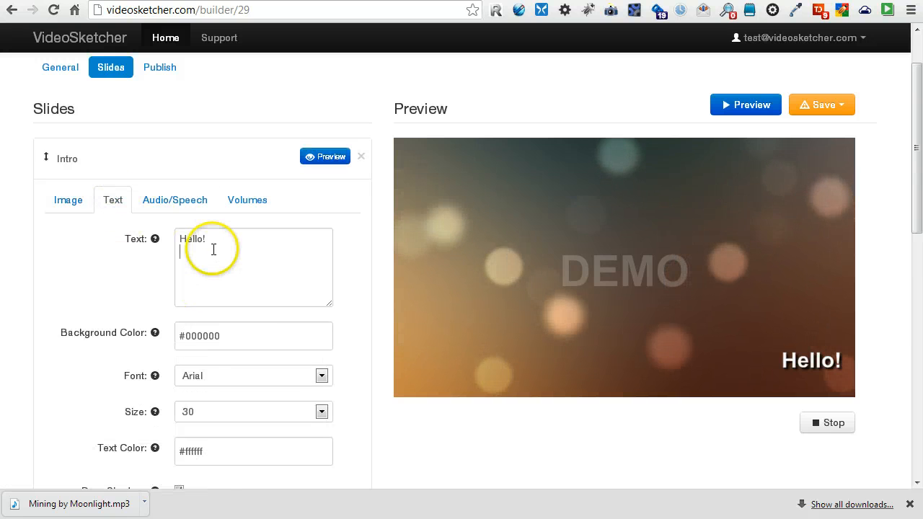
pyautogui.click(213, 252)
pyautogui.scroll(-1, 238, 296)
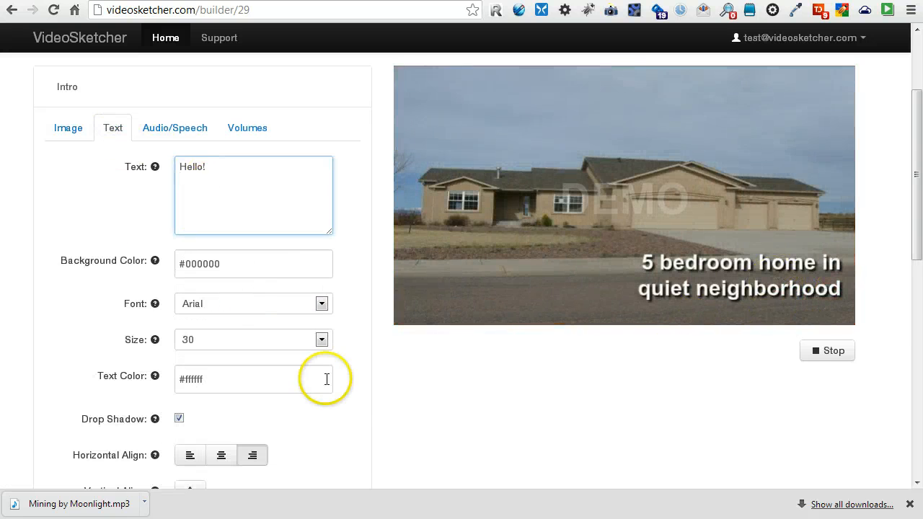
pyautogui.scroll(1, 622, 404)
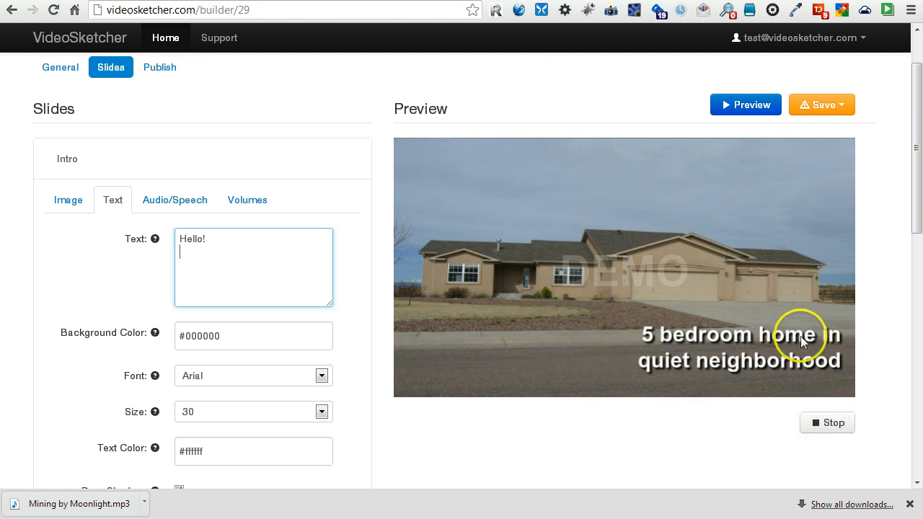
pyautogui.click(828, 426)
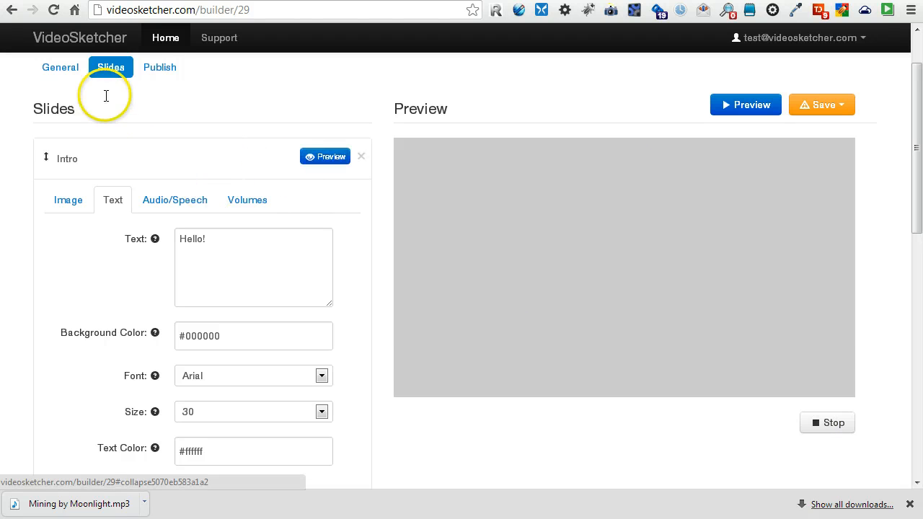
# From the Publish queue, open the rendered video's YouTube watch link.
pyautogui.click(152, 71)
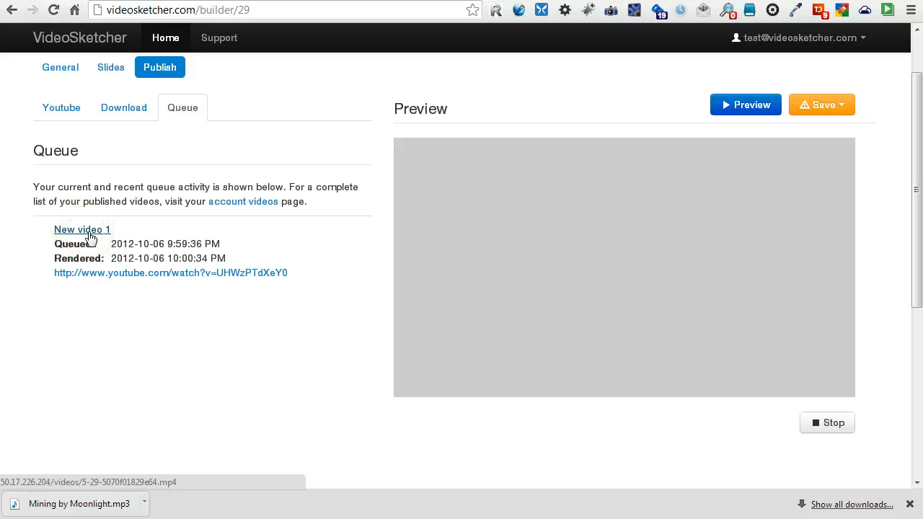
pyautogui.click(121, 276)
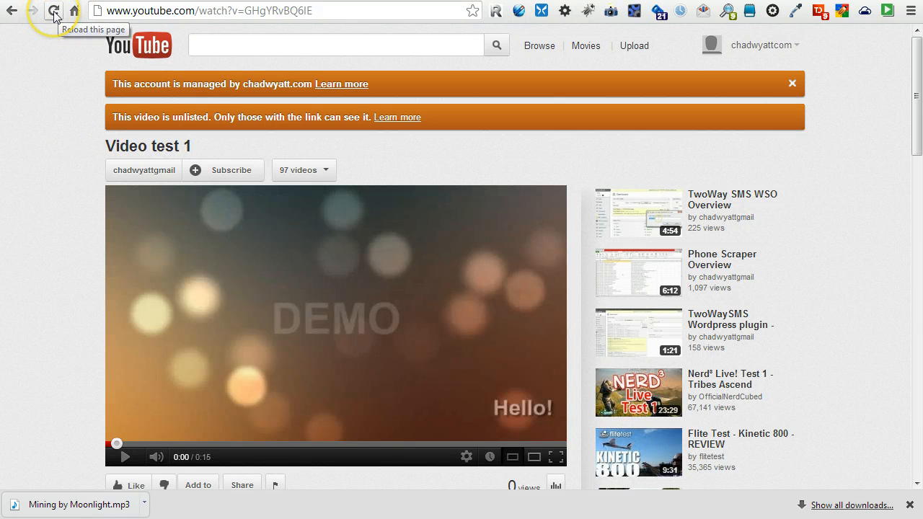
# Reload the unlisted 'Video test 1' on YouTube, watch it to the end, then go back to VideoSketcher.
pyautogui.click(54, 11)
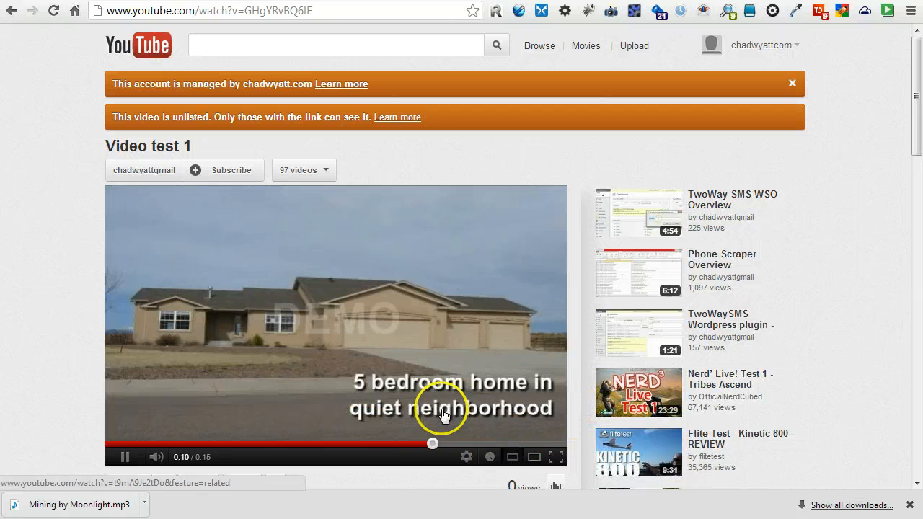
pyautogui.scroll(-1, 439, 411)
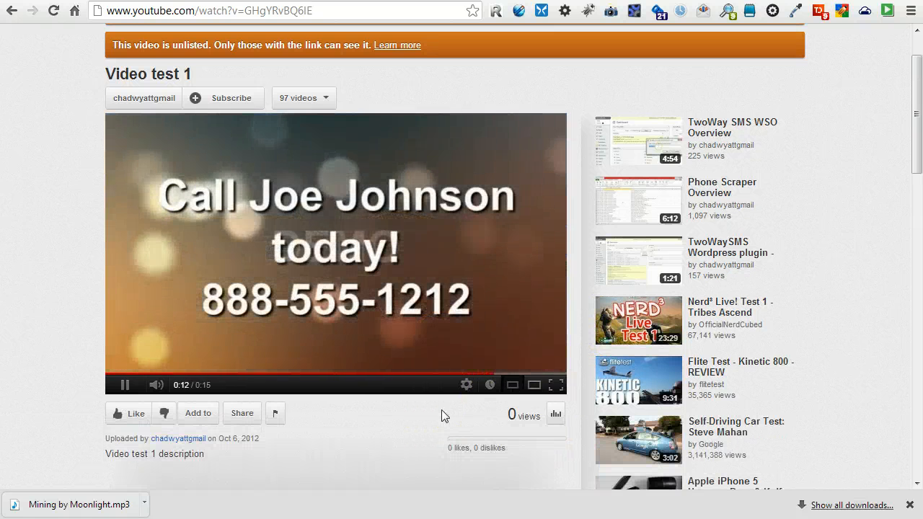
pyautogui.scroll(-1, 441, 409)
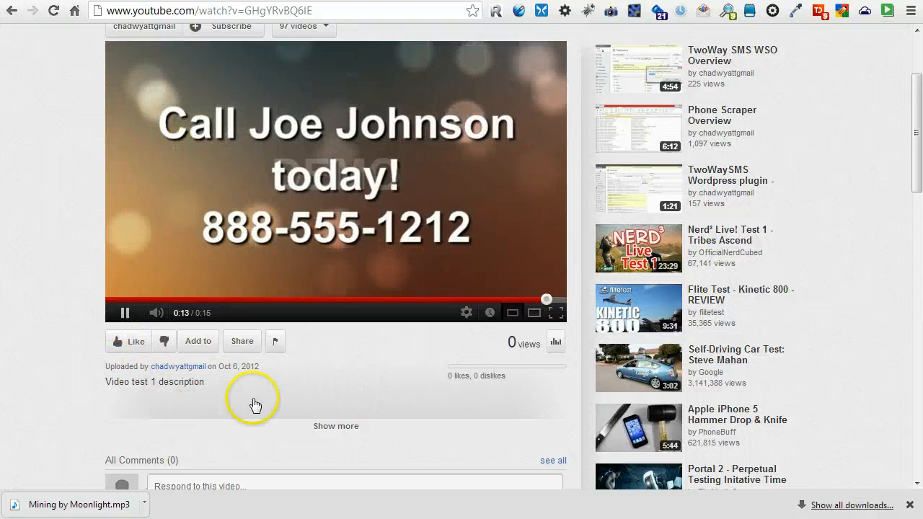
pyautogui.scroll(-2, 256, 400)
pyautogui.scroll(4, 256, 402)
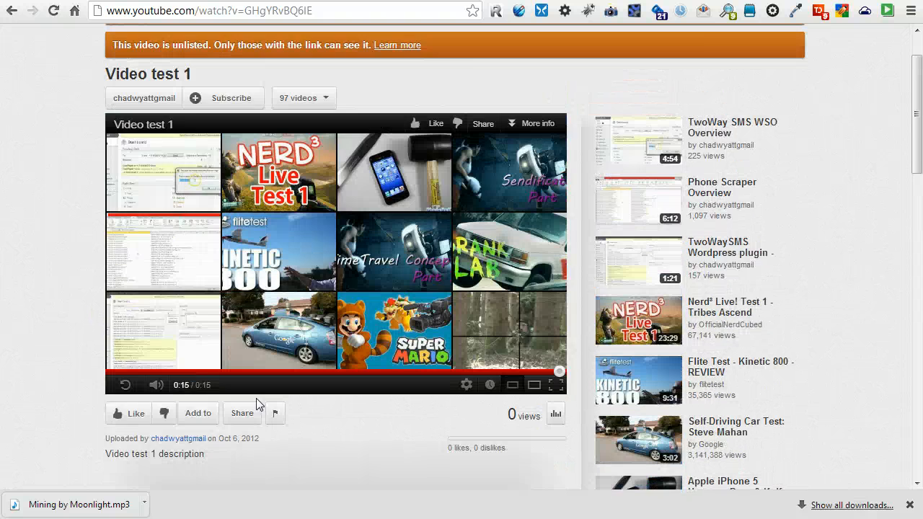
pyautogui.click(123, 0)
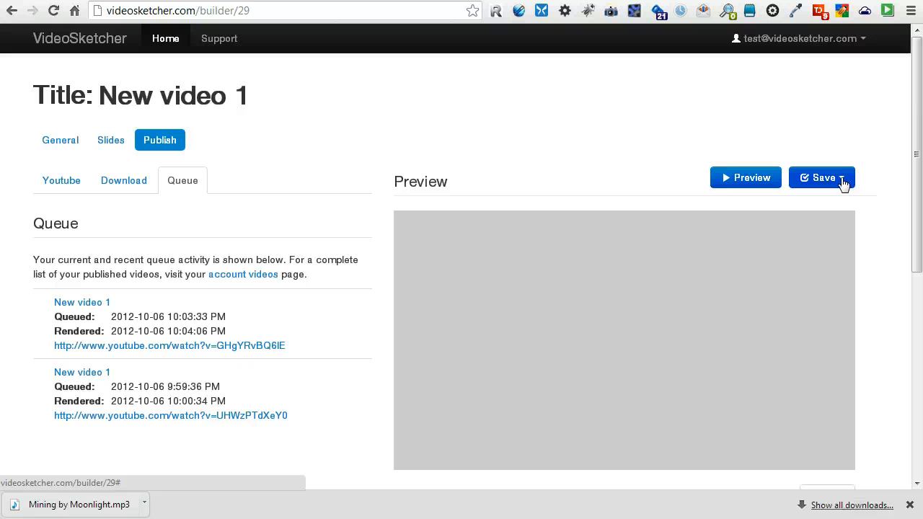
# Go to My Videos, check the Published Videos list, then return to the My Videos list.
pyautogui.click(844, 45)
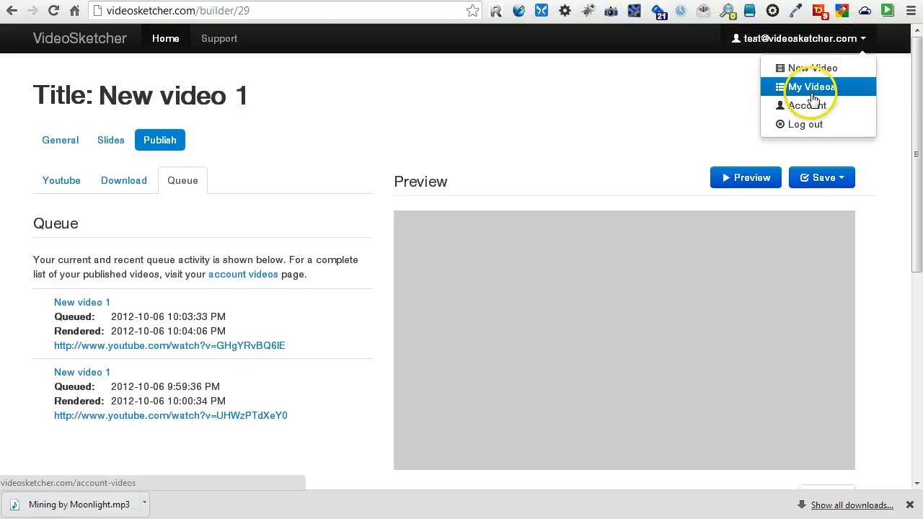
pyautogui.click(811, 88)
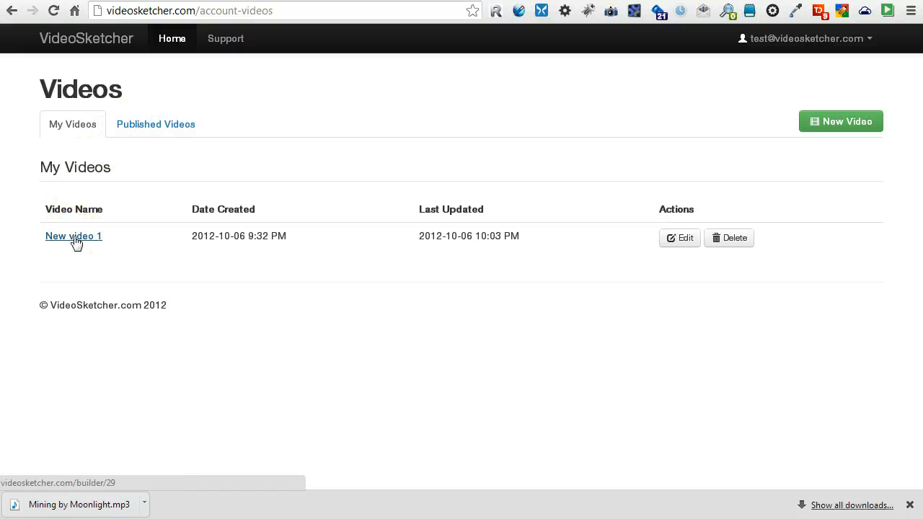
pyautogui.click(145, 126)
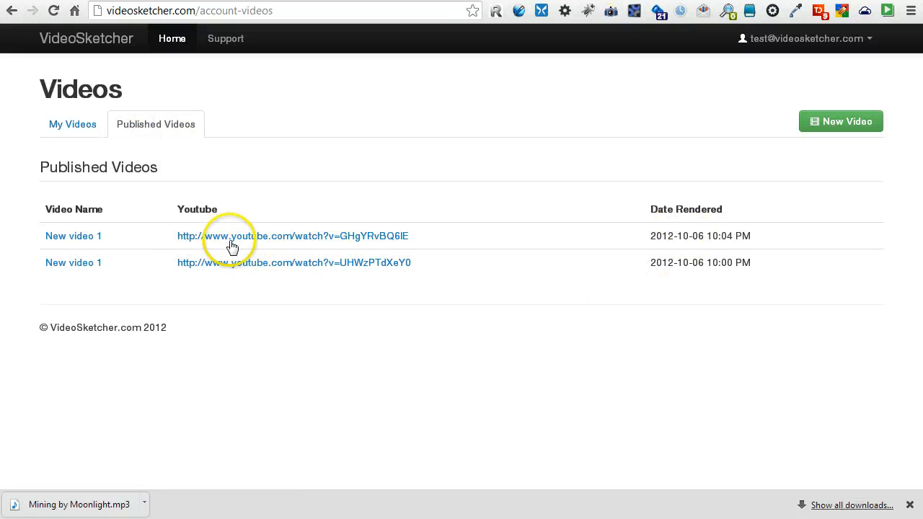
pyautogui.click(77, 132)
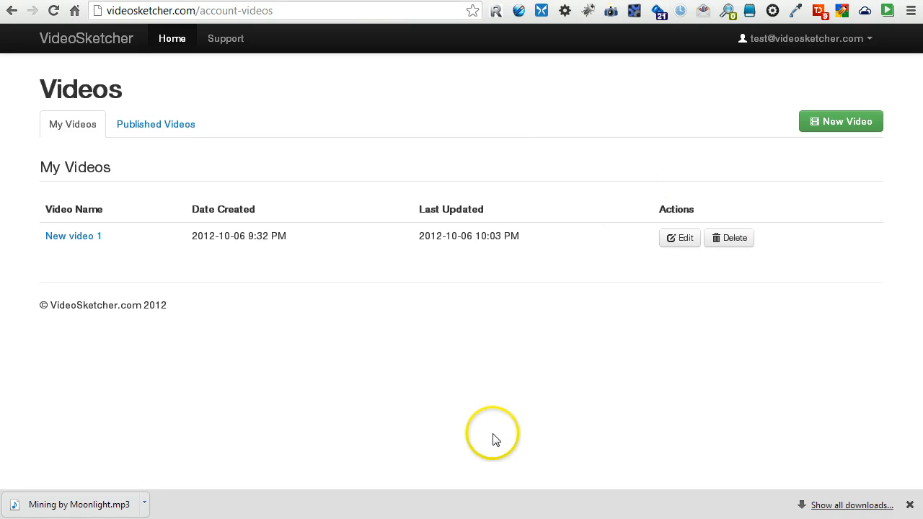
# Open 'New video 1' and move New Slide below Ending, giving the order Intro, Ending, New Slide.
pyautogui.click(85, 238)
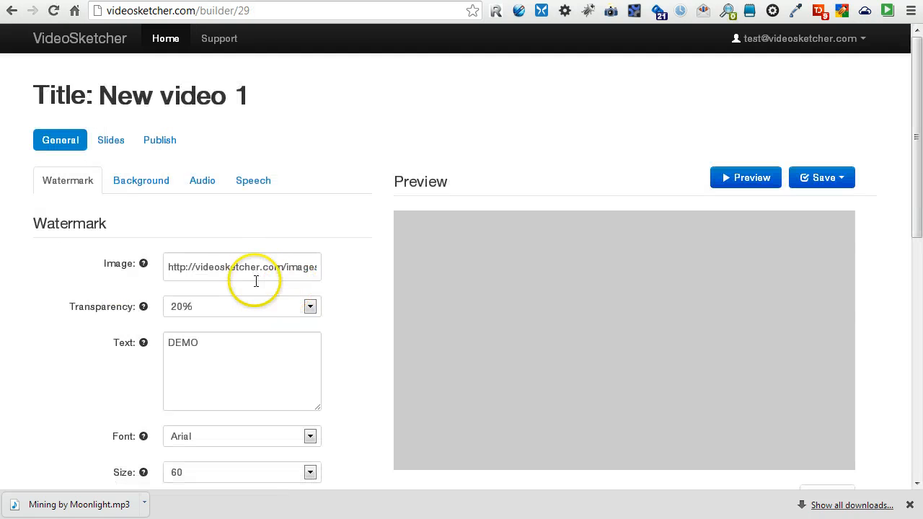
pyautogui.scroll(-2, 292, 299)
pyautogui.scroll(2, 295, 302)
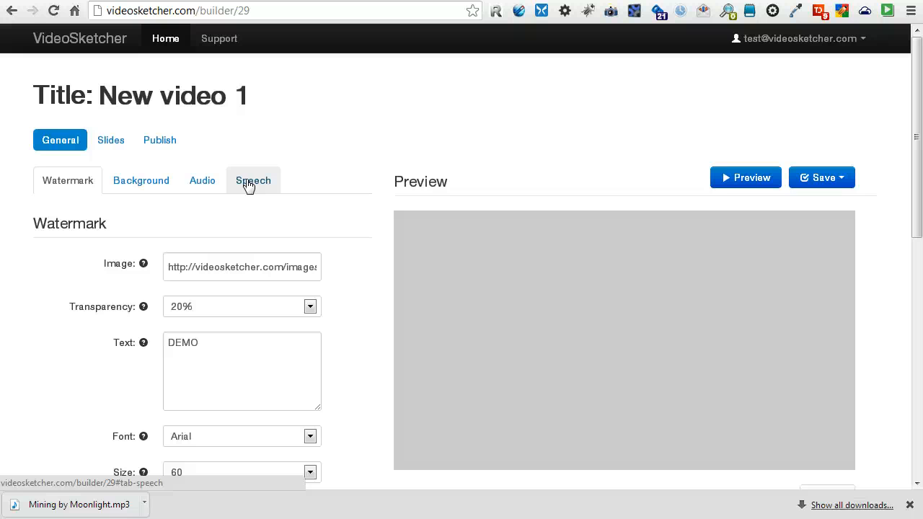
pyautogui.click(110, 139)
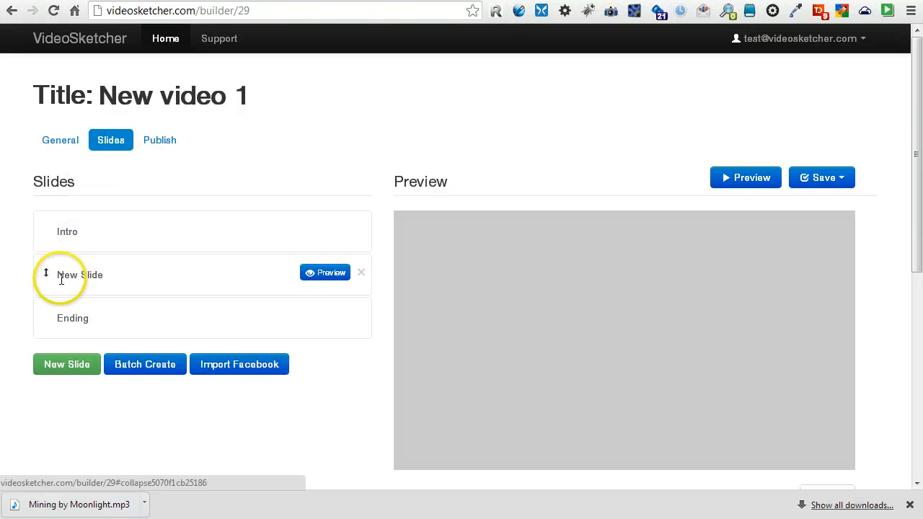
pyautogui.moveTo(45, 272); pyautogui.dragTo(43, 338)
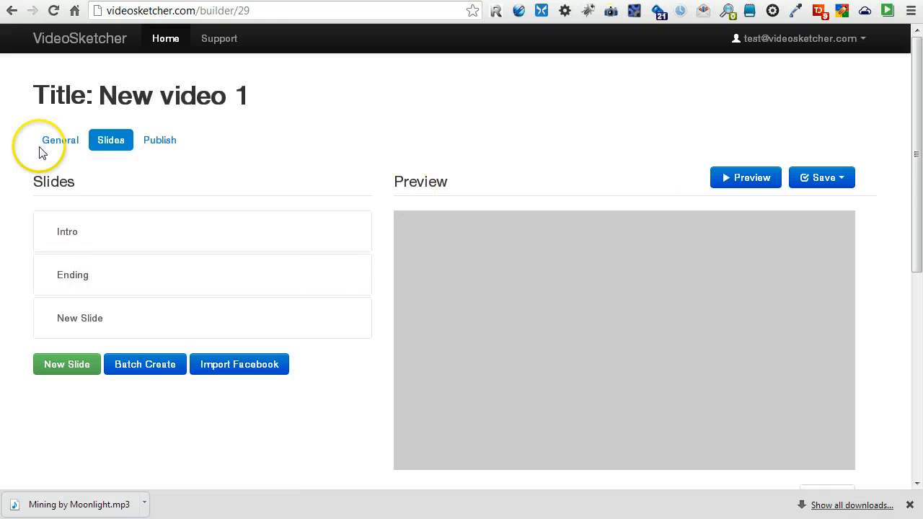
# Change the YouTube publish title from 'Video test 1' to 'Video test 2'.
pyautogui.click(159, 140)
pyautogui.scroll(-2, 207, 331)
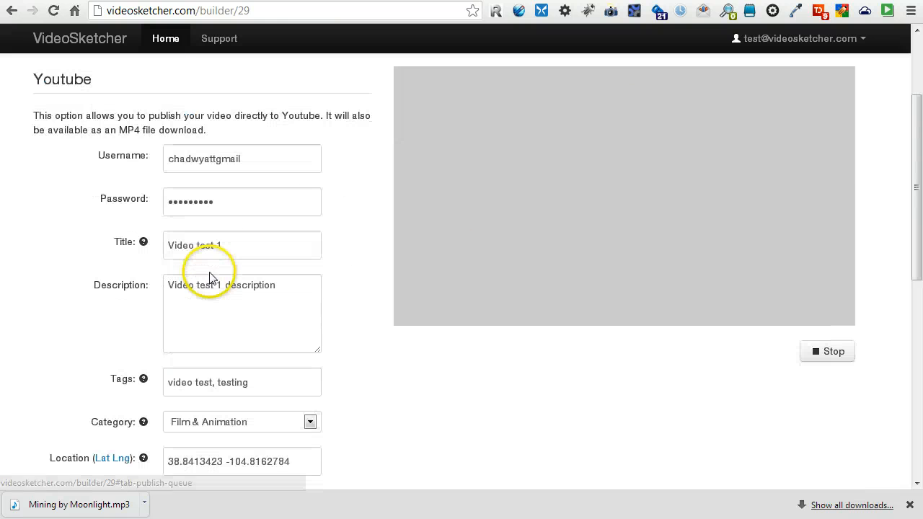
pyautogui.click(227, 247)
pyautogui.press('BackSpace')
pyautogui.write('2')
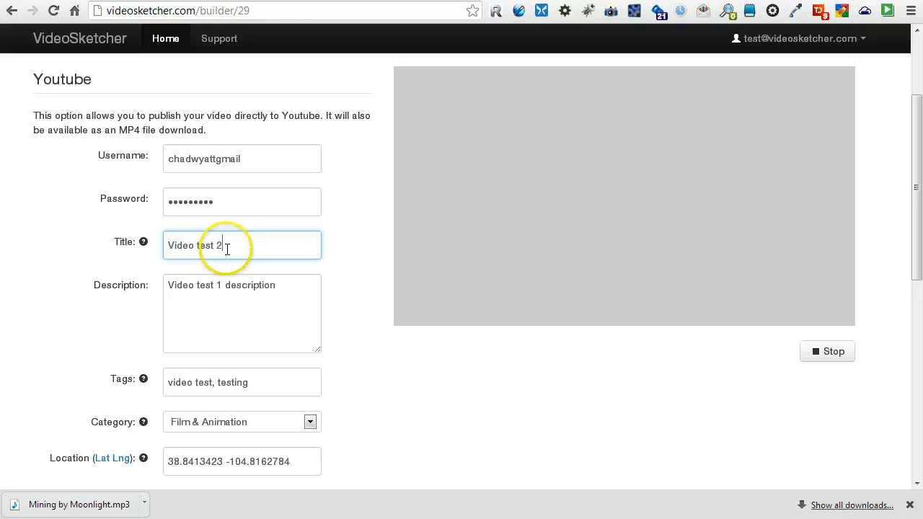
pyautogui.scroll(-2, 220, 288)
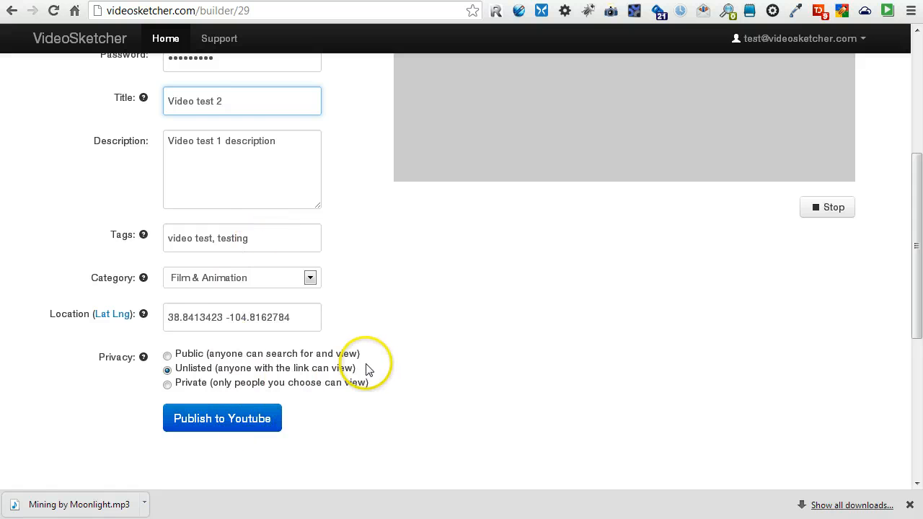
pyautogui.scroll(1, 369, 361)
pyautogui.scroll(3, 368, 360)
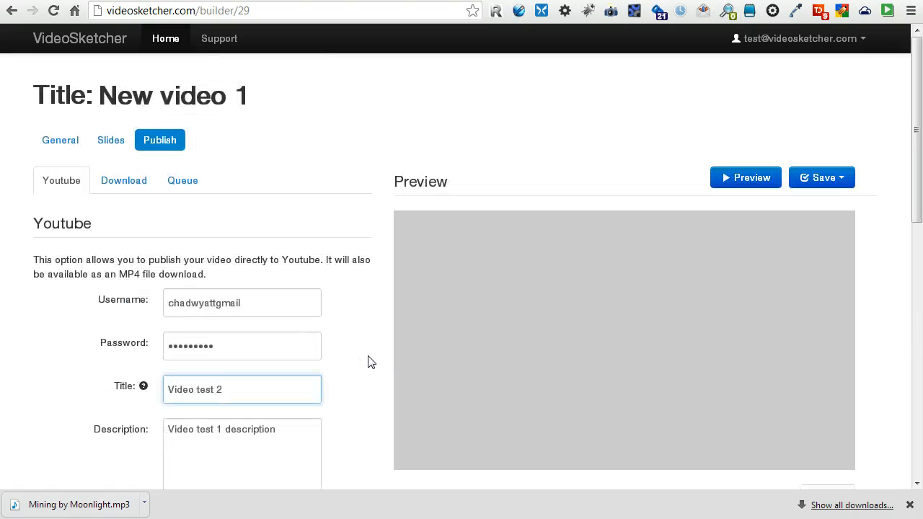